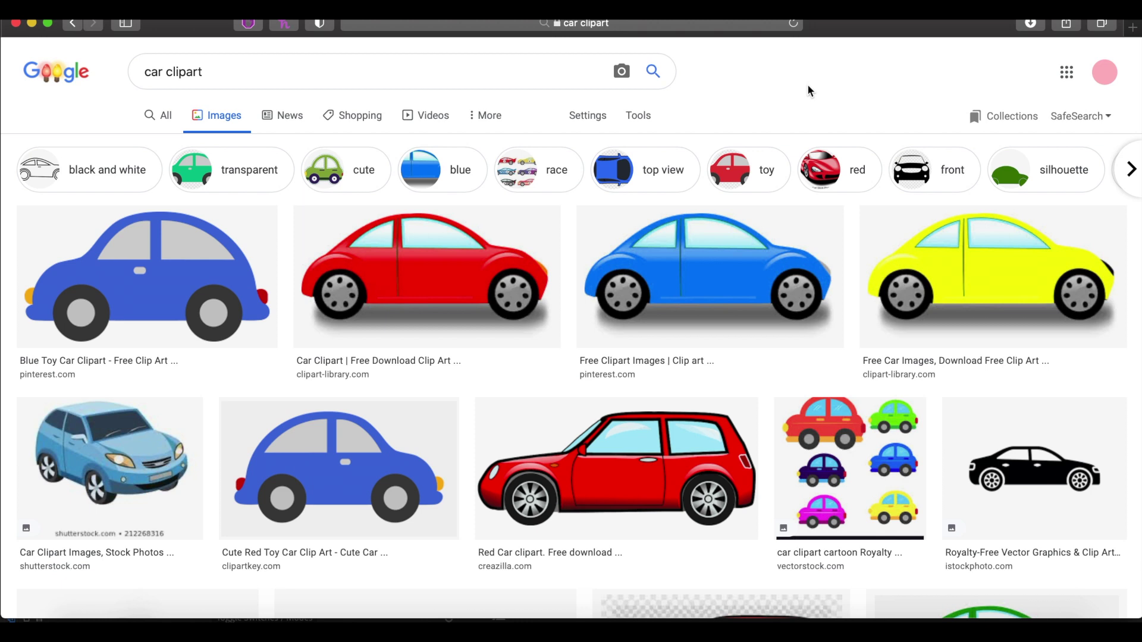
# - Choose the black sedan silhouette from the car clipart results and scale its layer to 269% in the After Effects composition
pyautogui.click(1011, 470)
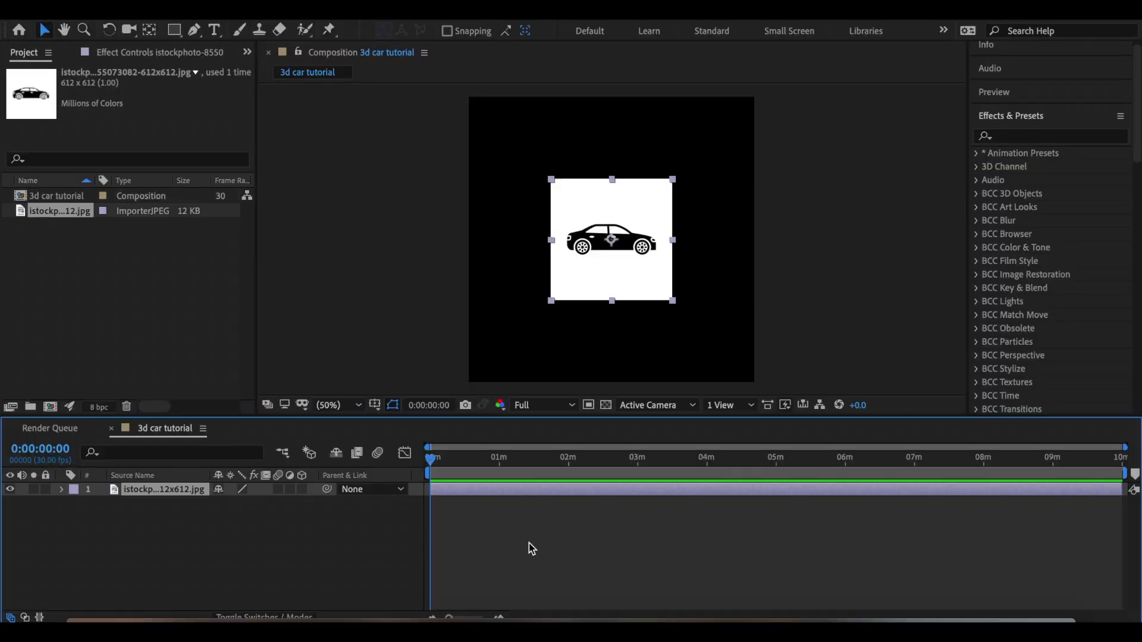
pyautogui.press('s')
pyautogui.click(255, 502)
pyautogui.moveTo(256, 502); pyautogui.dragTo(497, 517)
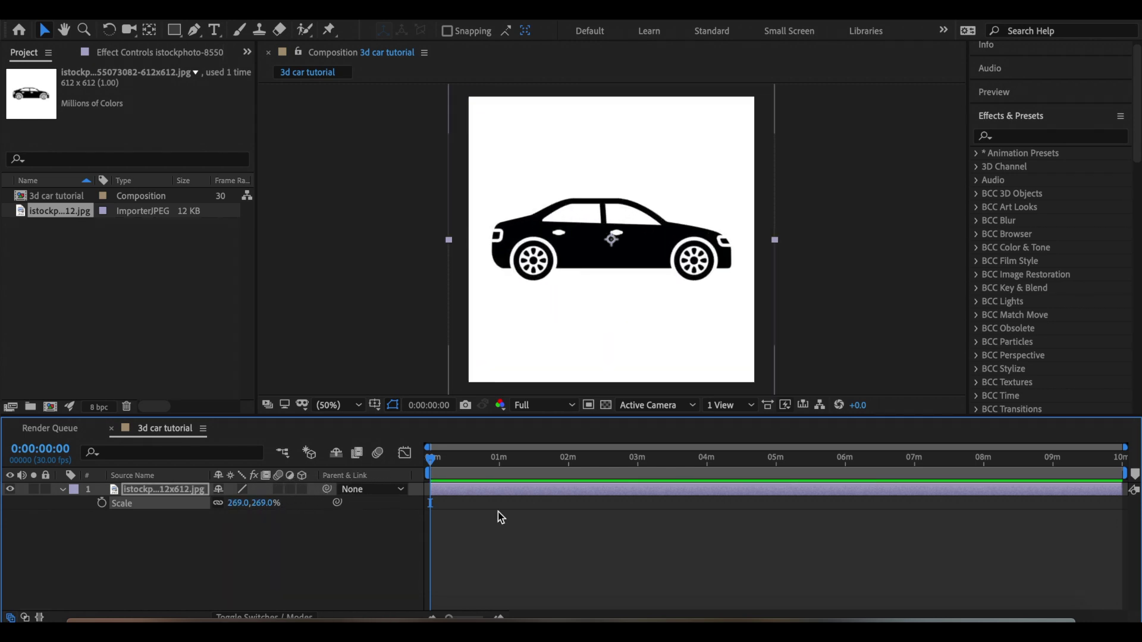
# - Pre-compose the car image layer as "car"
pyautogui.hotkey('ctrl', 'shift', 'c')
pyautogui.write('car')
pyautogui.press('Return')
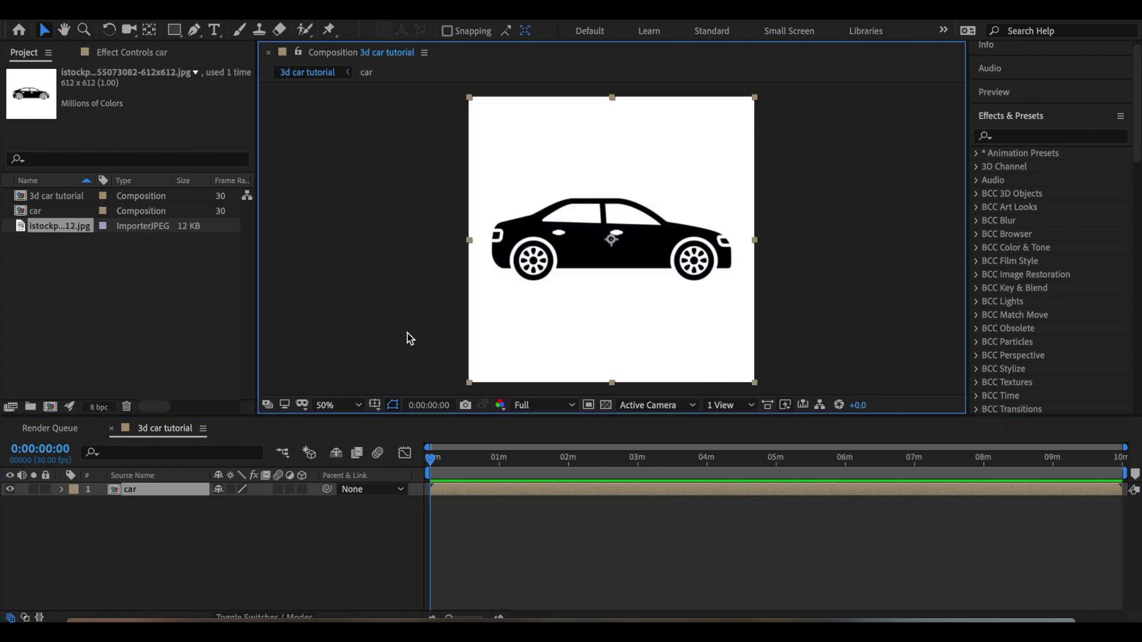
pyautogui.press('.')
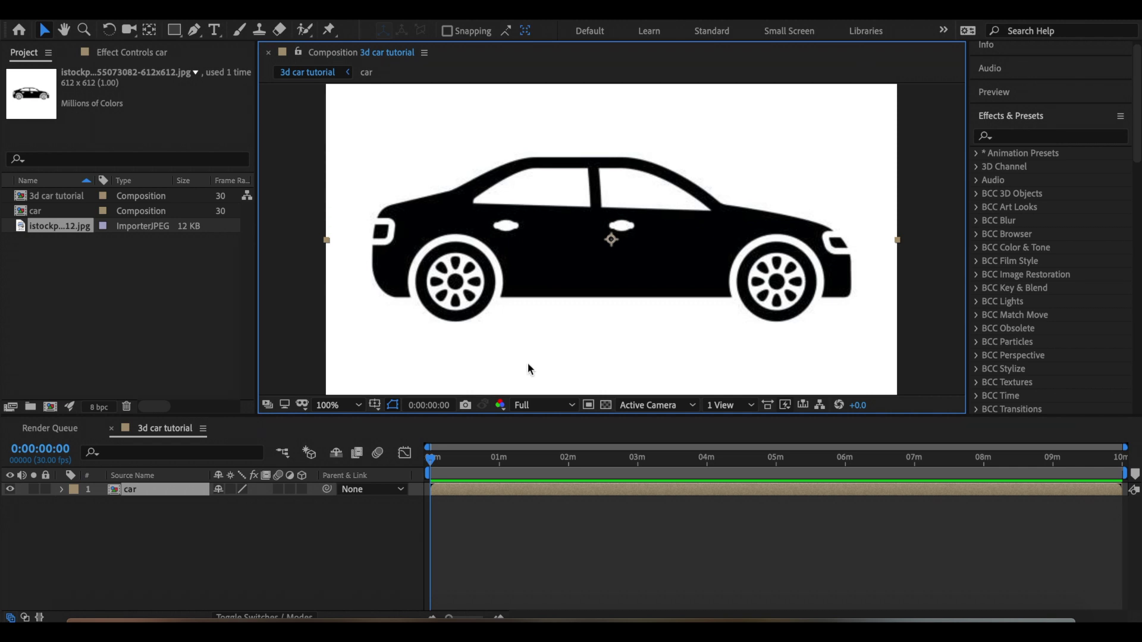
# - Try Quarter resolution for the composition preview and restore it to Full
pyautogui.click(535, 405)
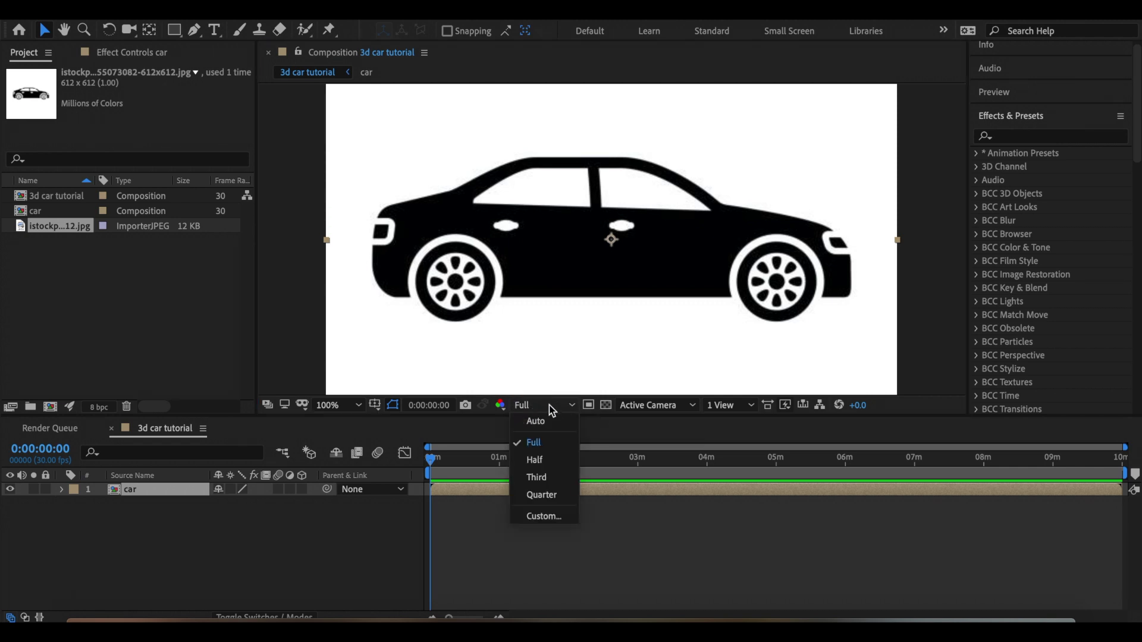
pyautogui.click(541, 495)
pyautogui.click(562, 406)
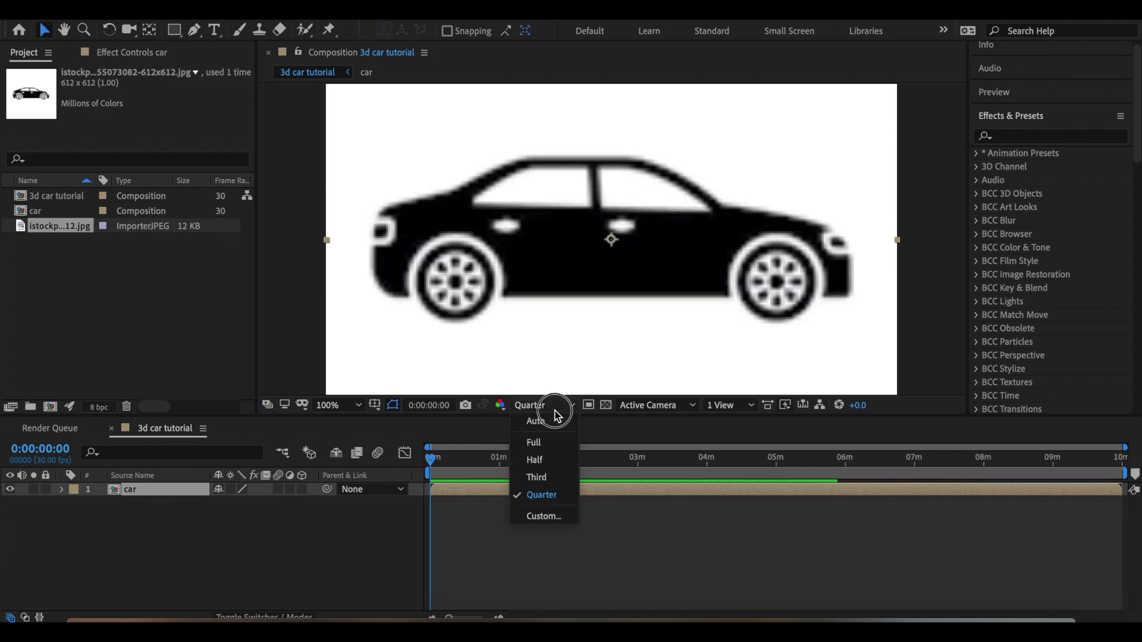
pyautogui.click(535, 442)
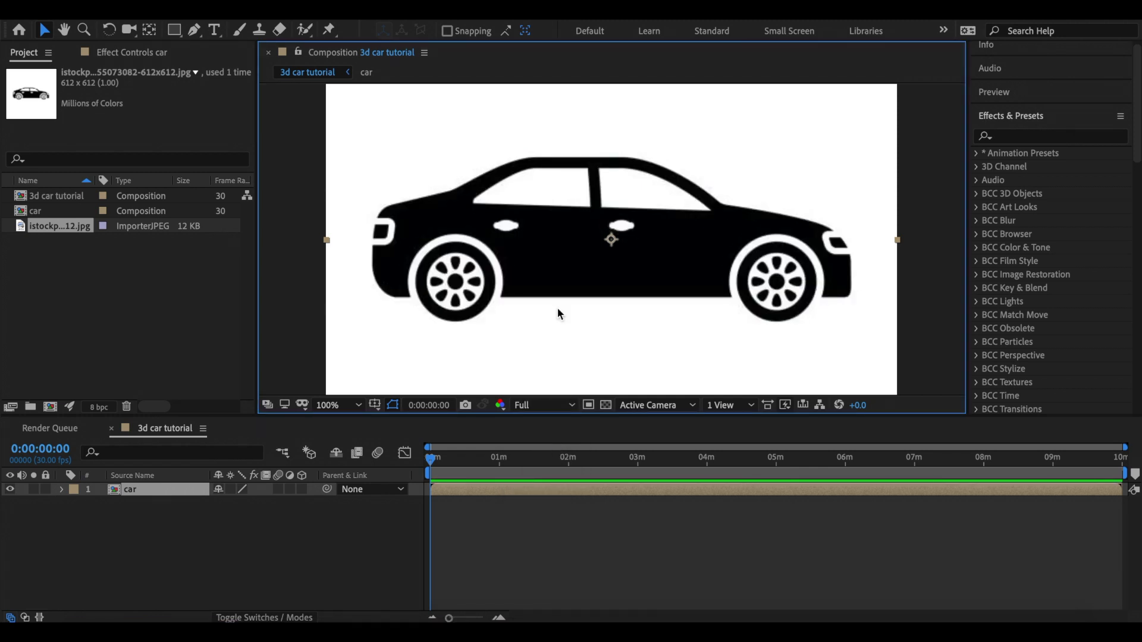
# - Trace a closed Pen mask around the car body, following the roofline, bumpers and wheel arches
pyautogui.press('g')
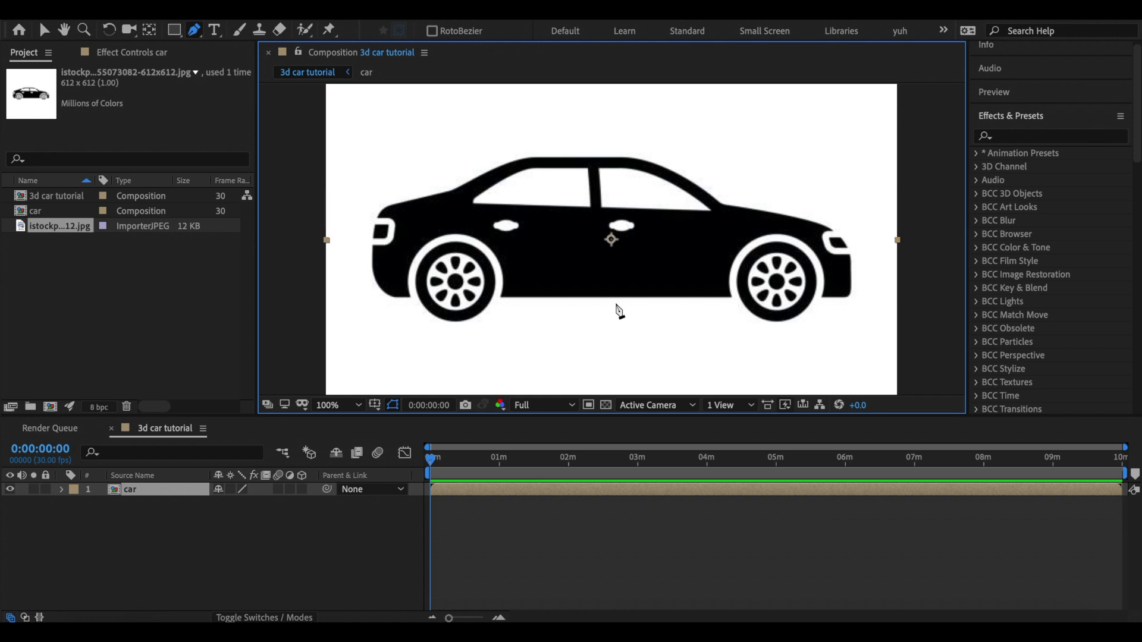
pyautogui.click(500, 297)
pyautogui.click(731, 296)
pyautogui.moveTo(742, 249); pyautogui.dragTo(755, 237)
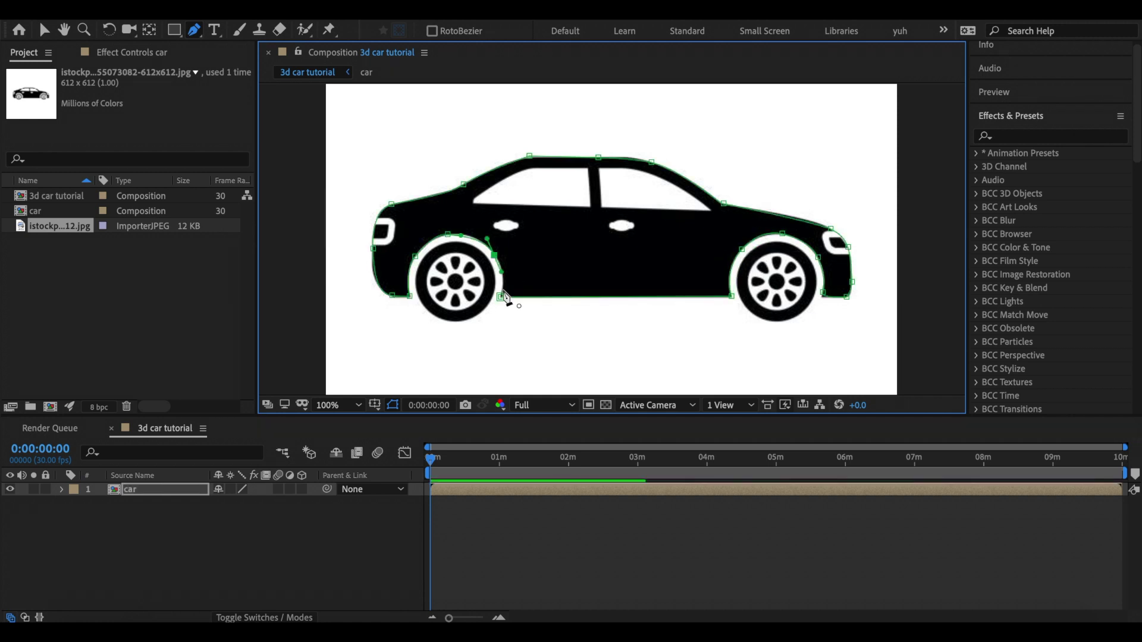
pyautogui.moveTo(501, 297); pyautogui.dragTo(502, 307)
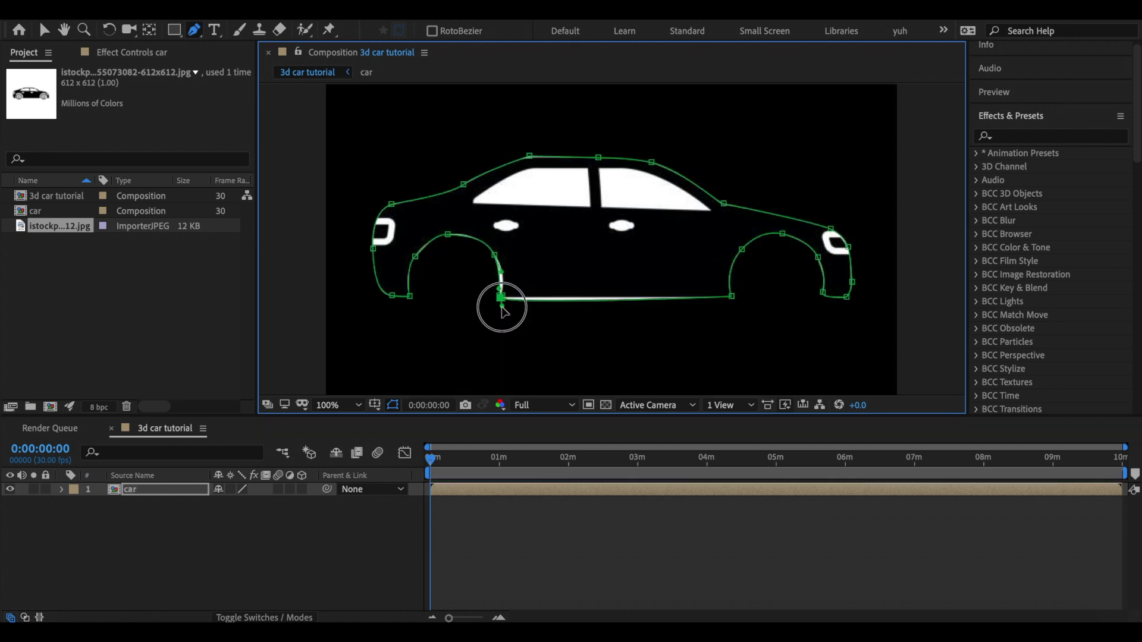
# - Set the car body mask's mode to None
pyautogui.press('v')
pyautogui.click(489, 492)
pyautogui.press('m')
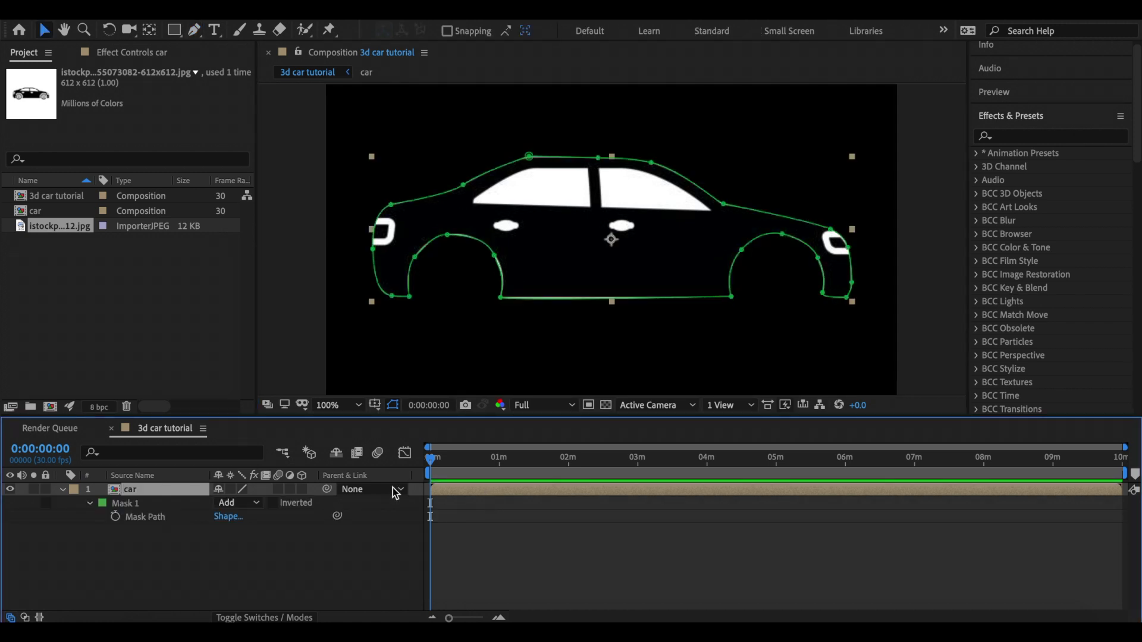
pyautogui.click(238, 506)
pyautogui.click(243, 512)
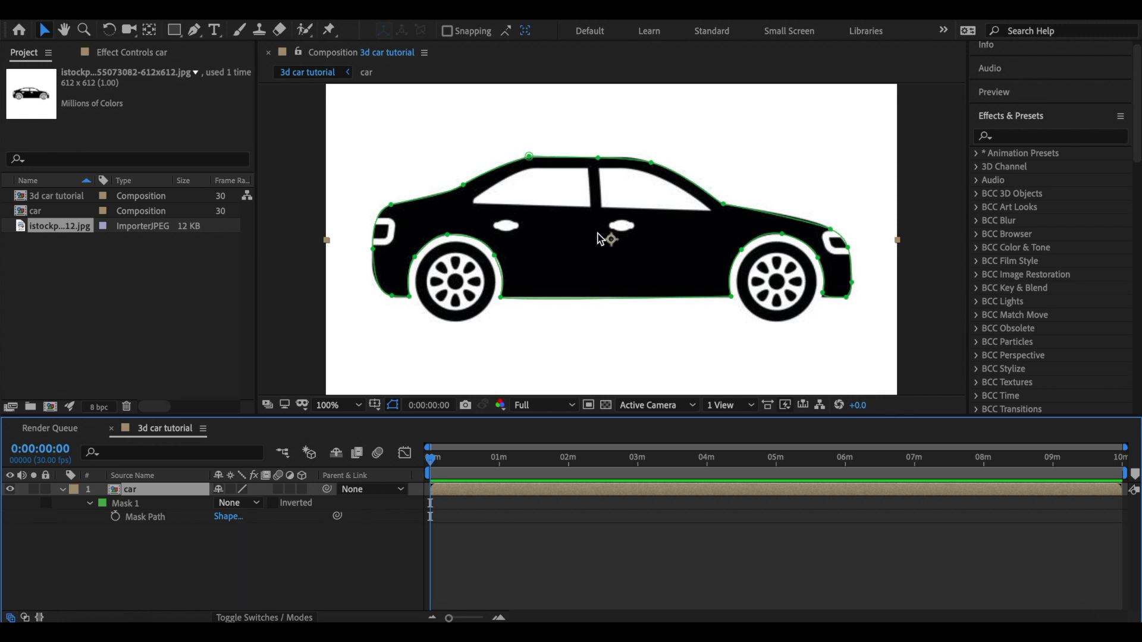
# - Trace separate Pen masks around the car's two side windows and set their mask modes to None
pyautogui.press('g')
pyautogui.click(588, 208)
pyautogui.click(588, 169)
pyautogui.click(532, 168)
pyautogui.click(494, 183)
pyautogui.moveTo(473, 201); pyautogui.dragTo(472, 204)
pyautogui.click(588, 207)
pyautogui.click(253, 544)
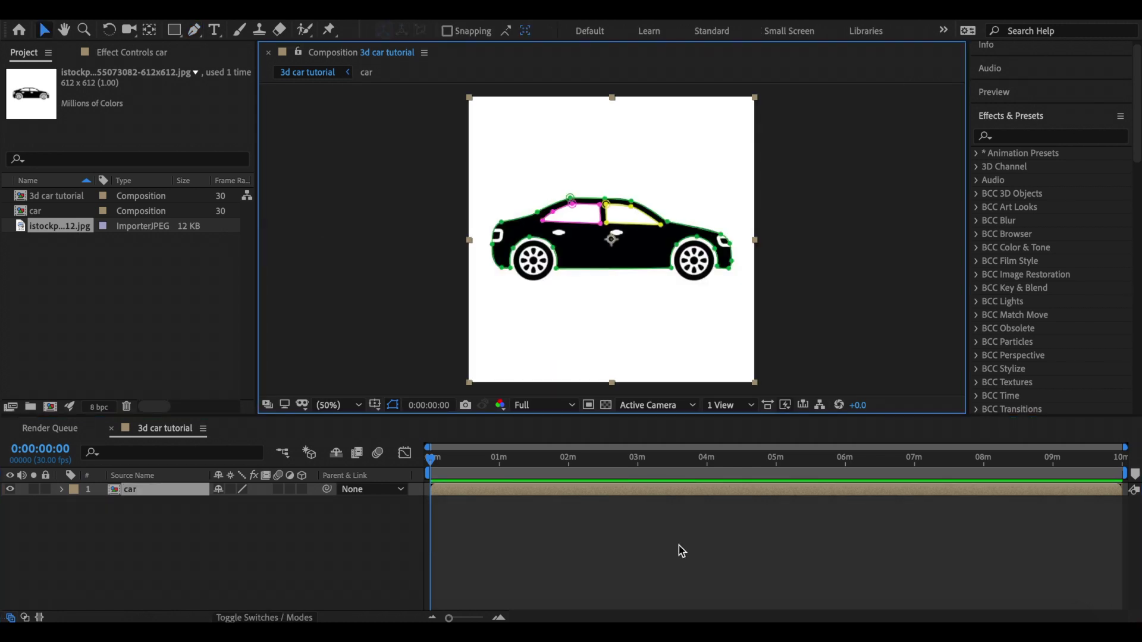
# - Pick a gray spoked tire from the browser's tire clipart results for the composition and hide the car layer
pyautogui.click(524, 629)
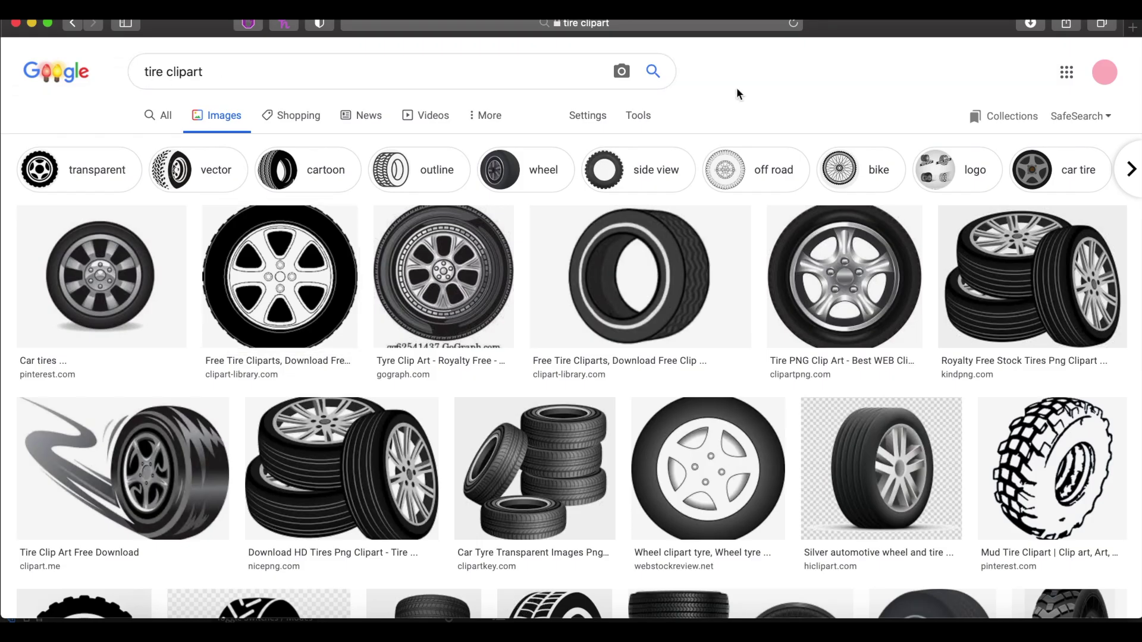
pyautogui.click(308, 244)
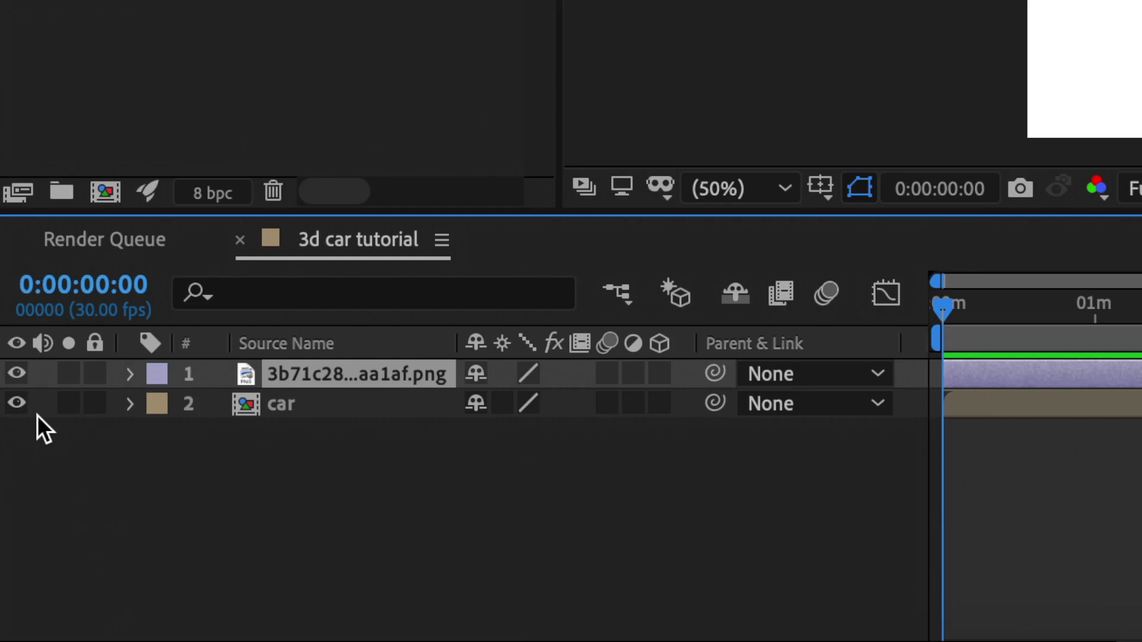
pyautogui.click(23, 404)
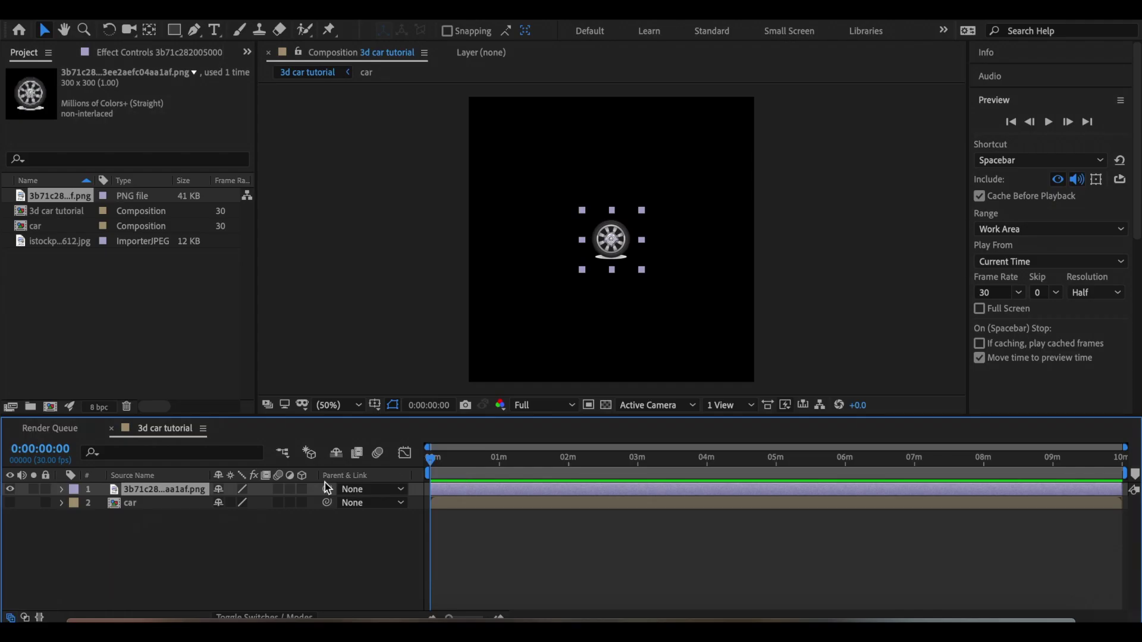
# - Scale the tire image layer to 642% and pre-compose it as "tire"
pyautogui.press('s')
pyautogui.moveTo(270, 502); pyautogui.dragTo(540, 562)
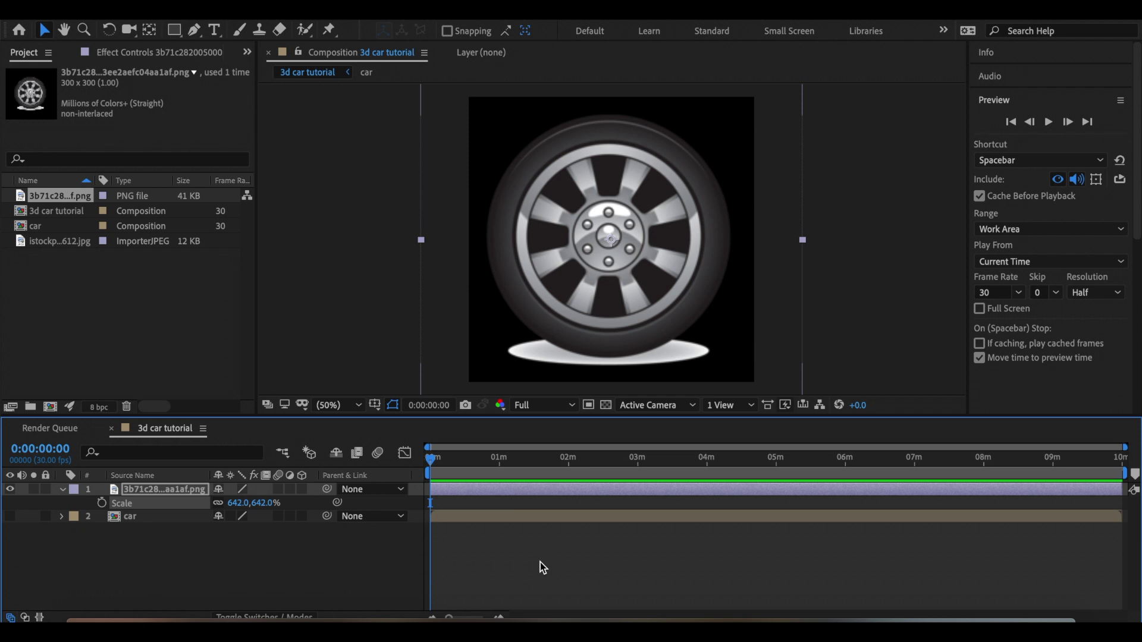
pyautogui.hotkey('ctrl', 'shift', 'c')
pyautogui.write('tire')
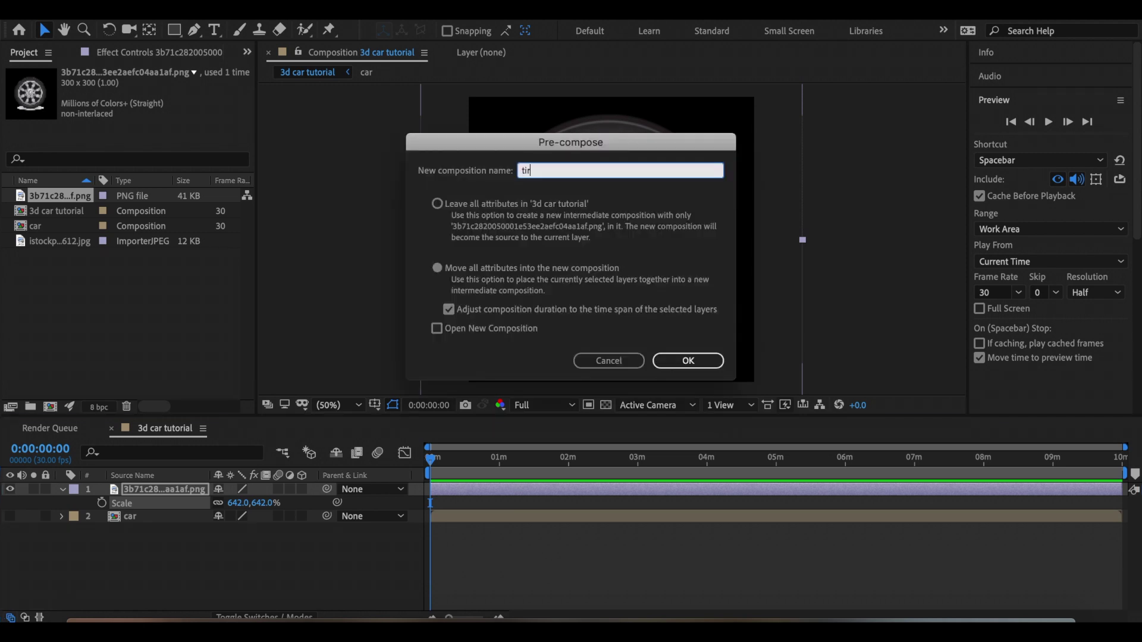
pyautogui.press('Return')
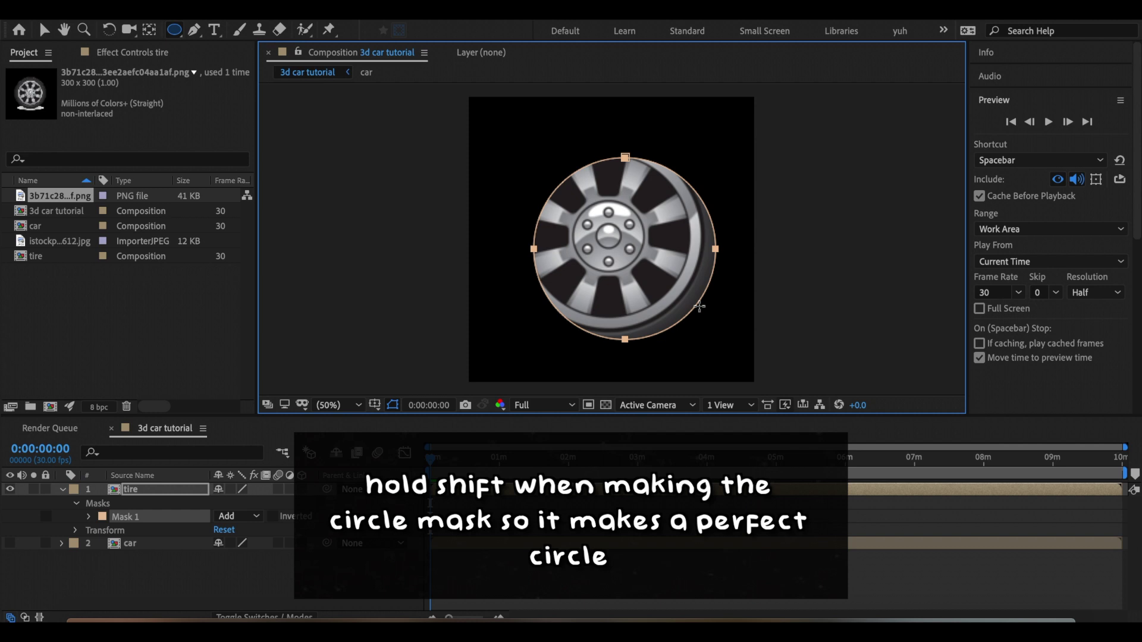
# - Draw a circular mask on the tire layer that fits the outer edge of the metal rim
pyautogui.press('v')
pyautogui.doubleClick(625, 340)
pyautogui.moveTo(638, 297); pyautogui.dragTo(619, 283)
pyautogui.moveTo(696, 325)
pyautogui.keyDown('shift'); pyautogui.mouseDown()
pyautogui.moveTo(752, 355)
pyautogui.moveTo(715, 331)
pyautogui.mouseUp(); pyautogui.keyUp('shift')
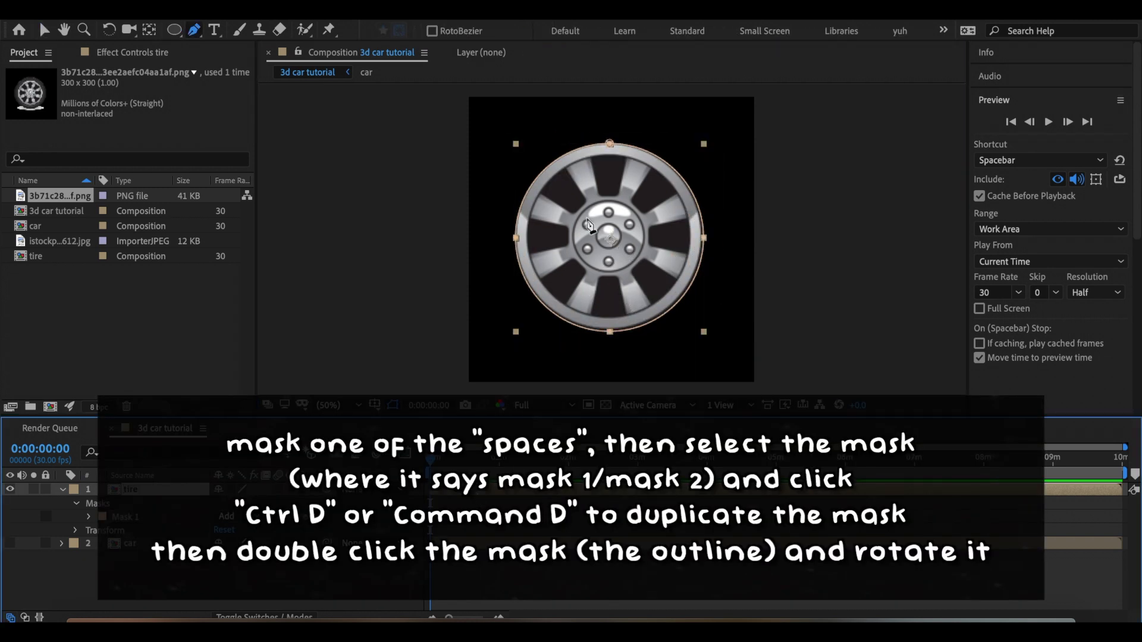
# - Trace a Pen mask around one of the dark gaps between the rim's spokes
pyautogui.scroll(2, 579, 208)
pyautogui.click(561, 177)
pyautogui.click(509, 227)
pyautogui.click(575, 270)
pyautogui.press('super+z')
pyautogui.press('super+z')
pyautogui.moveTo(509, 227); pyautogui.dragTo(504, 235)
pyautogui.click(575, 270)
# - Duplicate the spoke-gap mask and rotate and move the copies onto the other gaps around the rim
pyautogui.press('v')
pyautogui.doubleClick(575, 270)
pyautogui.moveTo(601, 289); pyautogui.dragTo(535, 310)
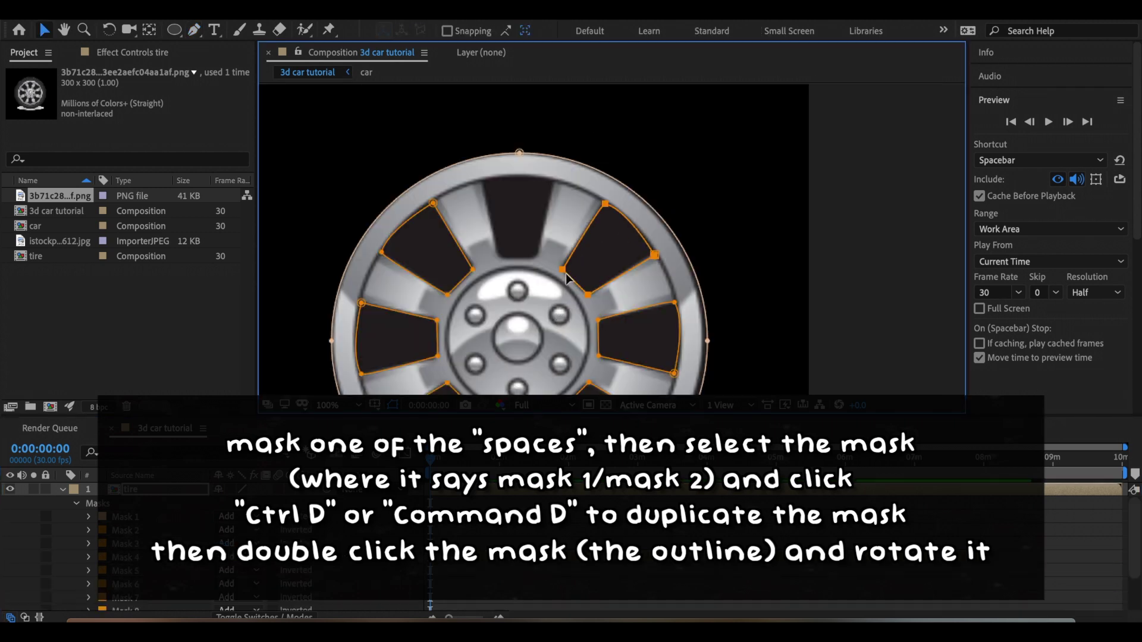
pyautogui.moveTo(566, 278); pyautogui.dragTo(522, 229)
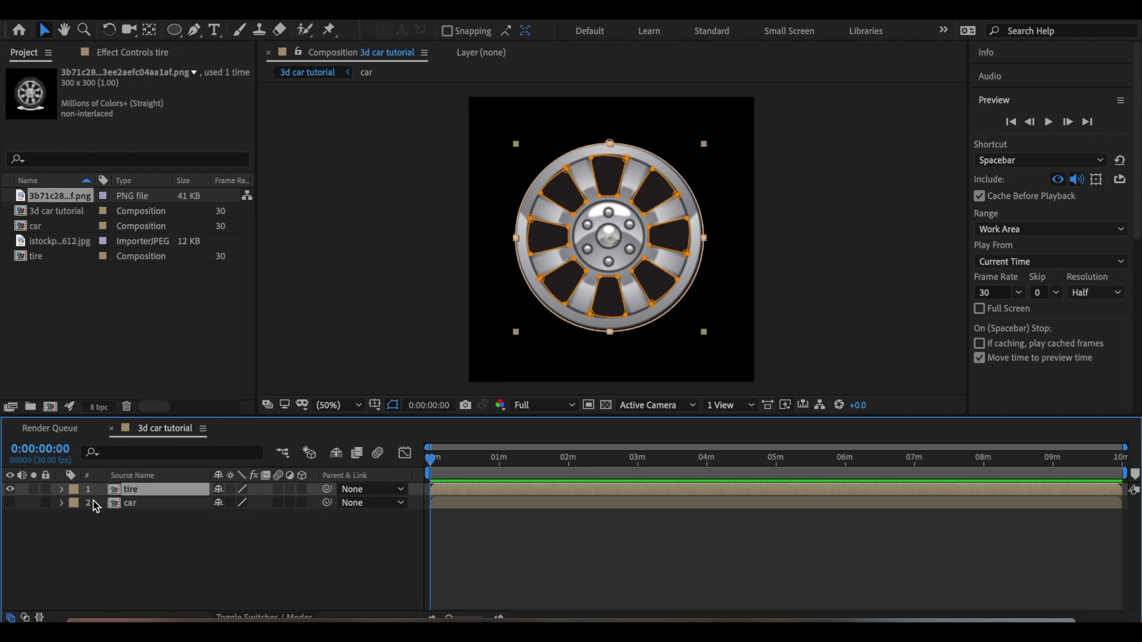
# - Hide the tire layer and show the car layer
pyautogui.click(10, 490)
pyautogui.click(66, 546)
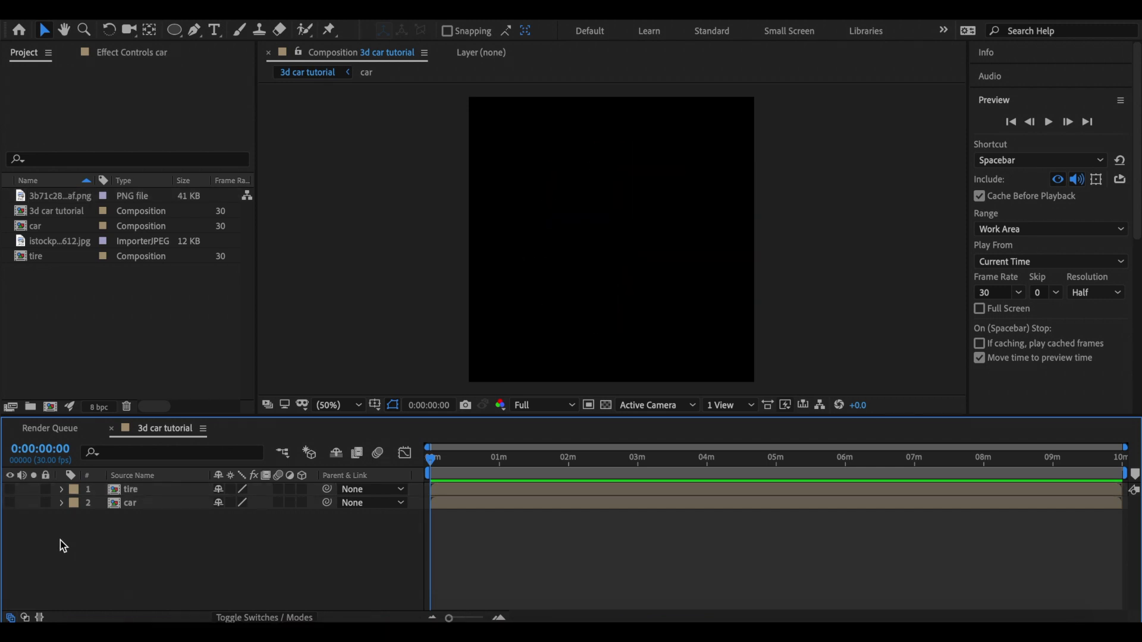
pyautogui.click(12, 504)
# - Duplicate the car layer as "car windows" and delete the body mask, Mask 1, from the copy
pyautogui.click(478, 503)
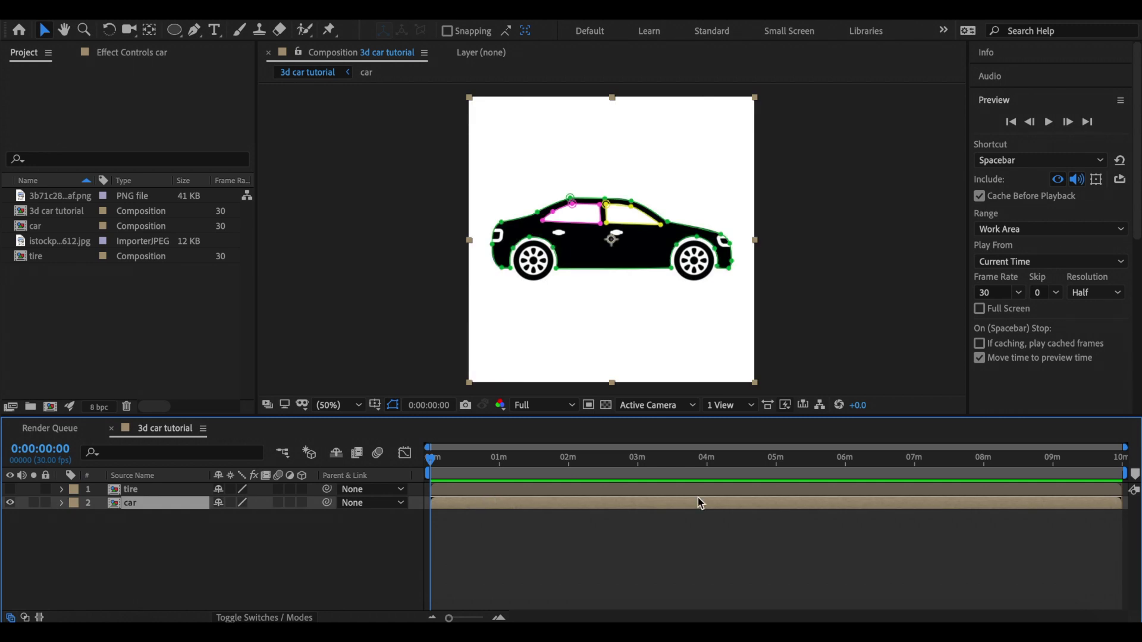
pyautogui.hotkey('ctrl', 'd')
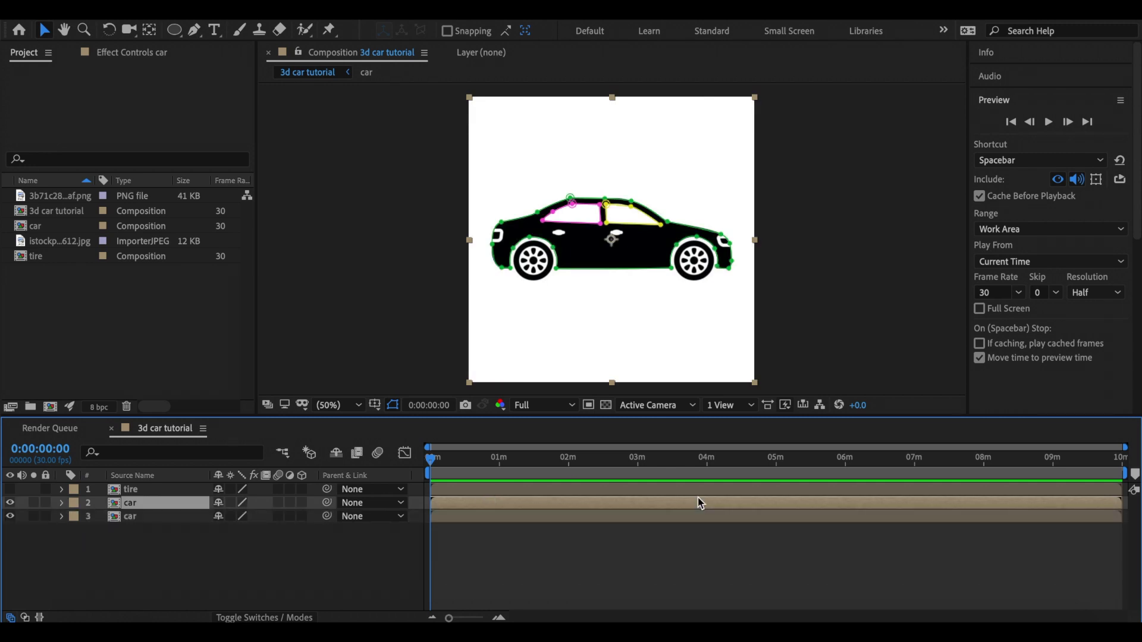
pyautogui.press('m')
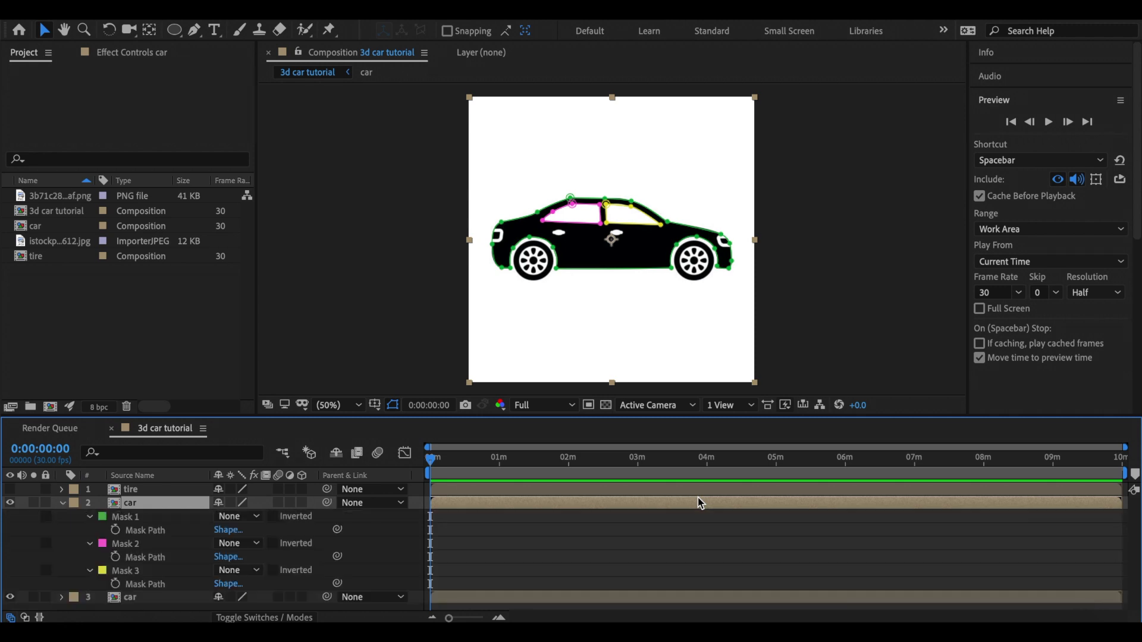
pyautogui.click(142, 515)
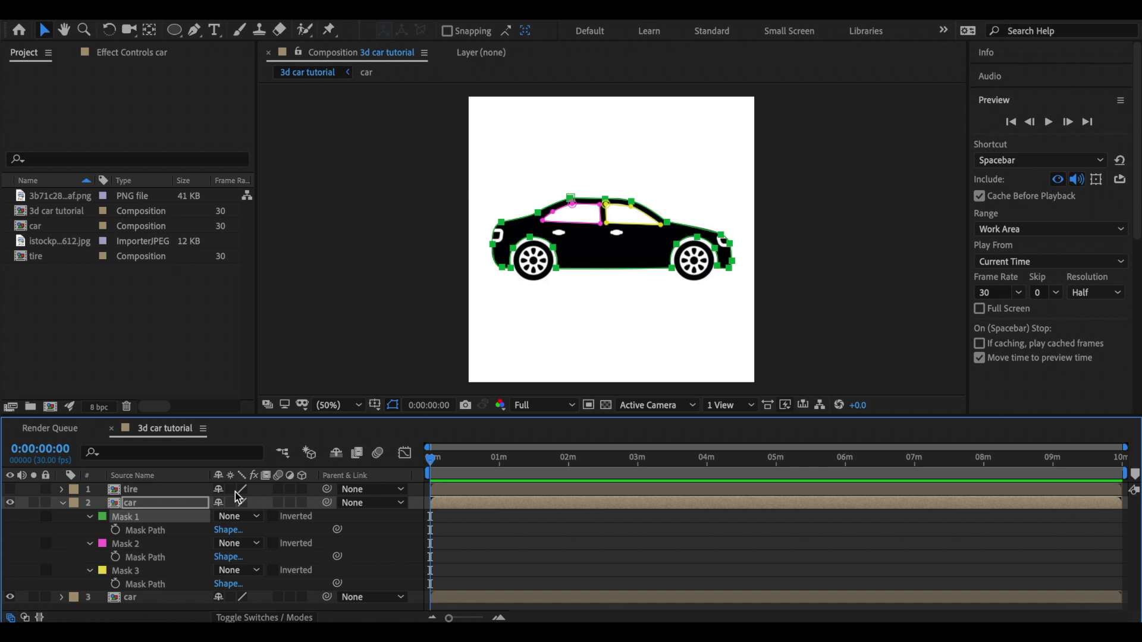
pyautogui.press('Delete')
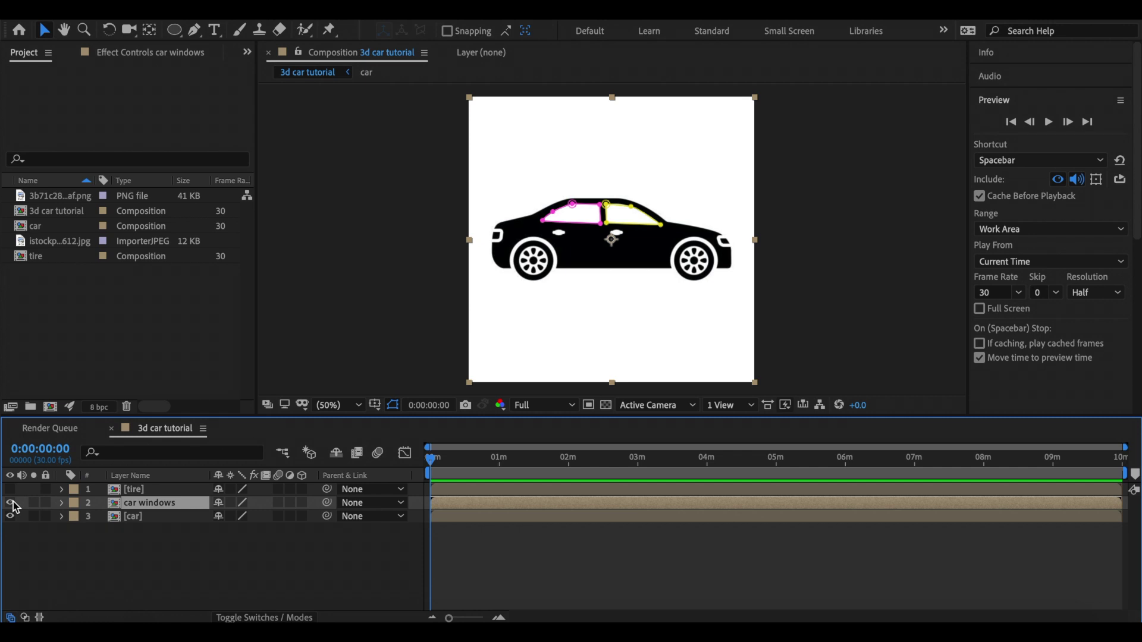
# - Hide the car windows and car layers and add a 1440 × 1440 px solid
pyautogui.moveTo(12, 502); pyautogui.dragTo(12, 520)
pyautogui.click(376, 318)
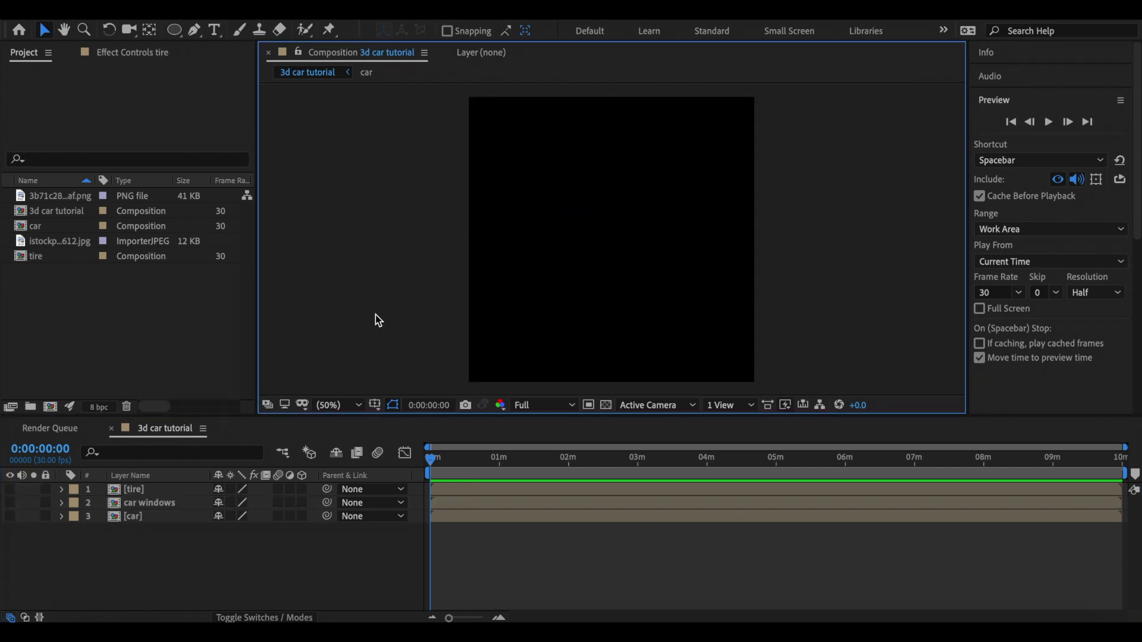
pyautogui.hotkey('ctrl', 'y')
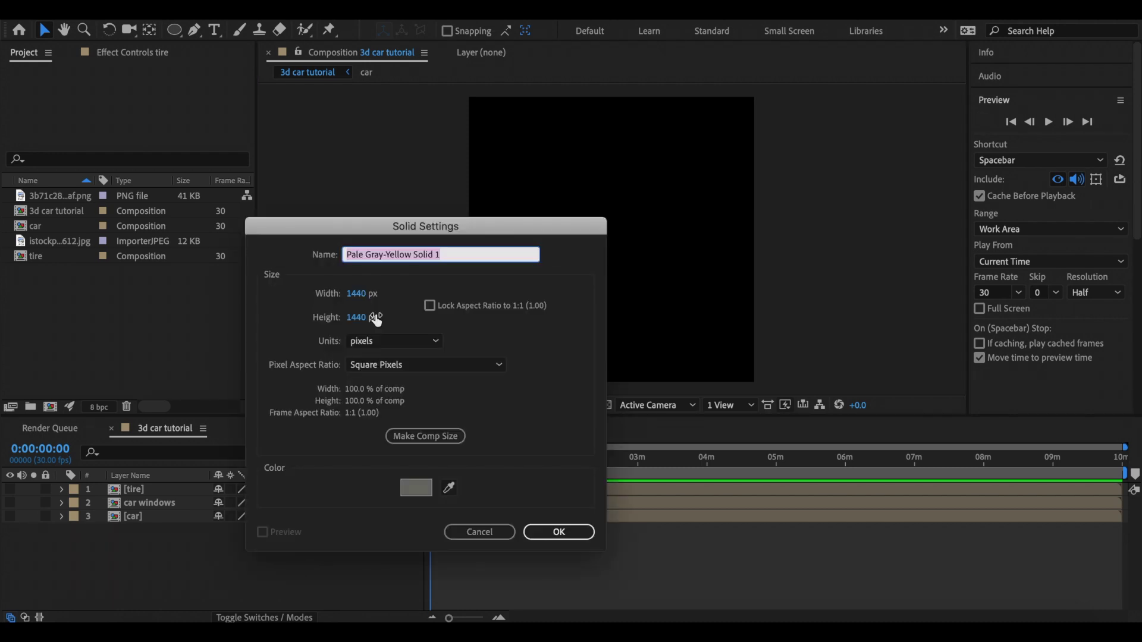
pyautogui.click(562, 531)
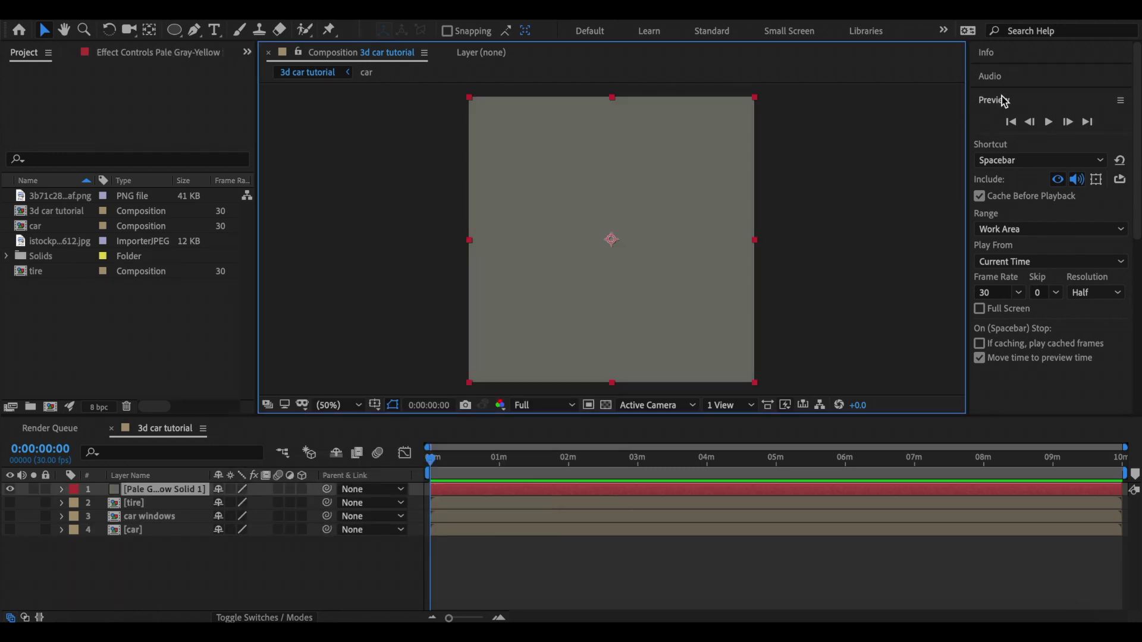
# - Find the Video Copilot Element effect and apply it to the new solid
pyautogui.click(1003, 101)
pyautogui.click(1013, 126)
pyautogui.click(1032, 146)
pyautogui.write('ele')
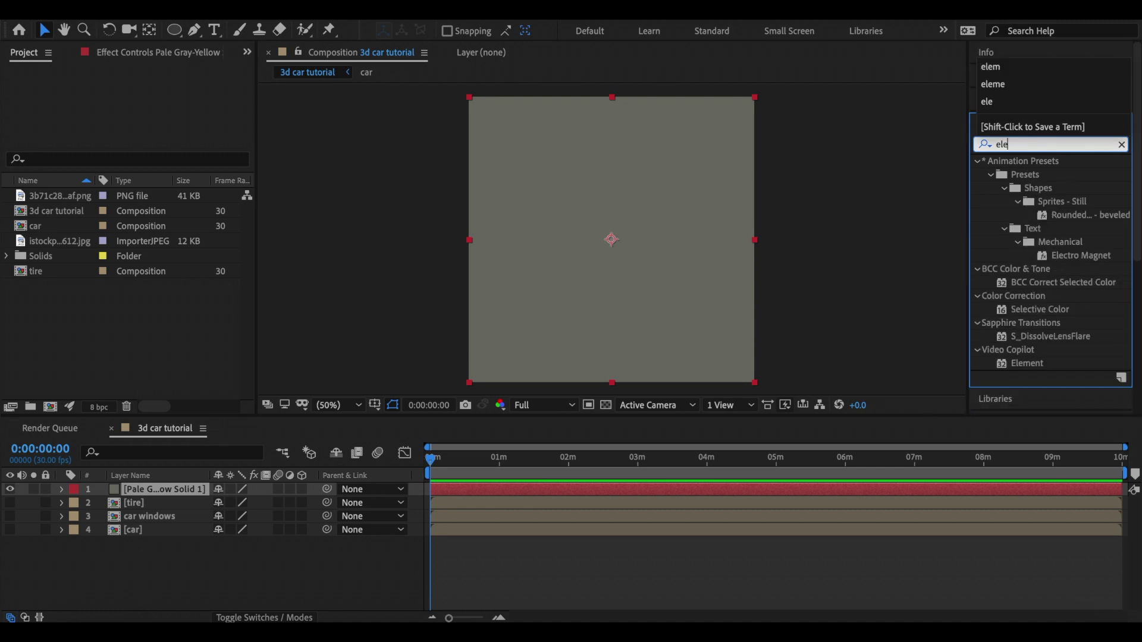
pyautogui.write('m')
pyautogui.moveTo(1038, 175); pyautogui.dragTo(591, 490)
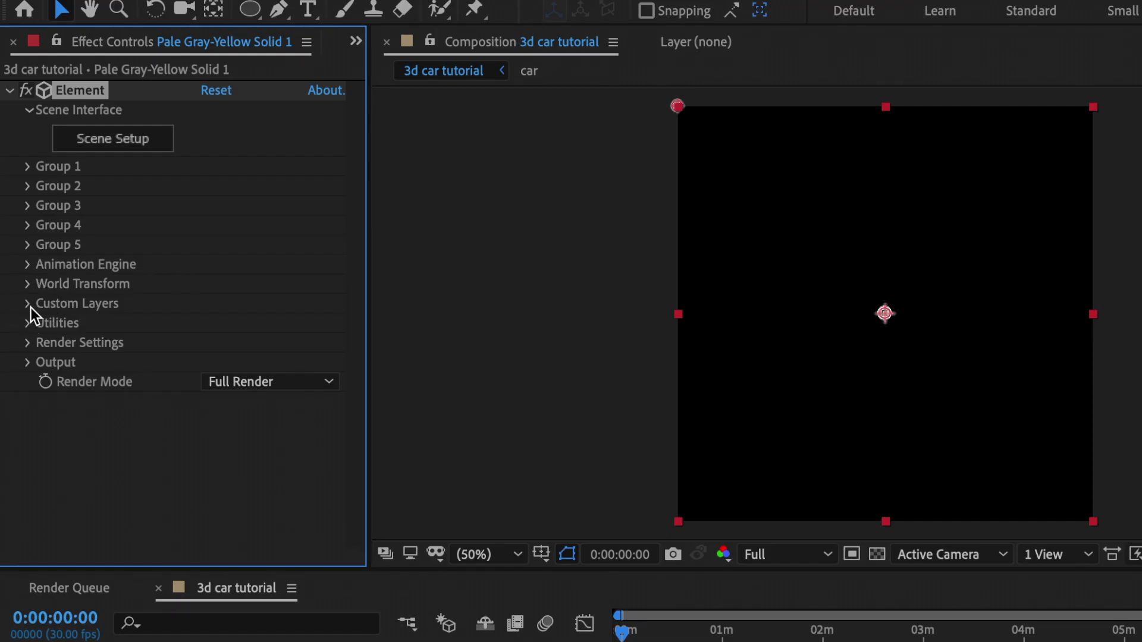
# - In Element's Custom Text and Masks, assign Path Layer 1 to car, Path Layer 2 to car windows and Path Layer 3 to tire
pyautogui.click(30, 306)
pyautogui.click(49, 324)
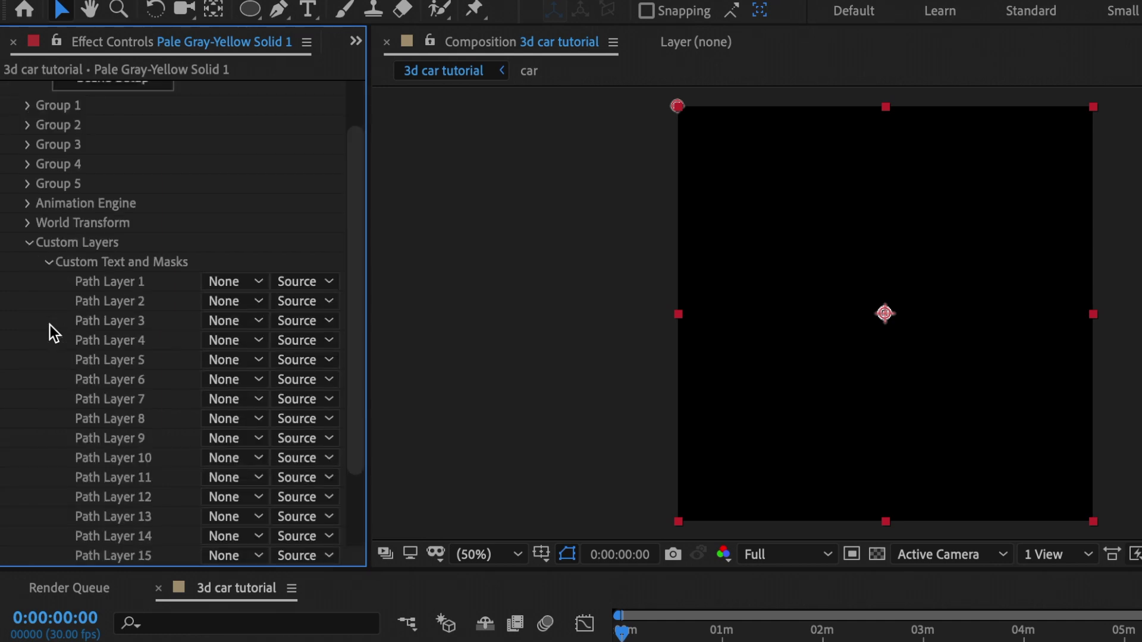
pyautogui.click(226, 282)
pyautogui.click(258, 408)
pyautogui.click(211, 301)
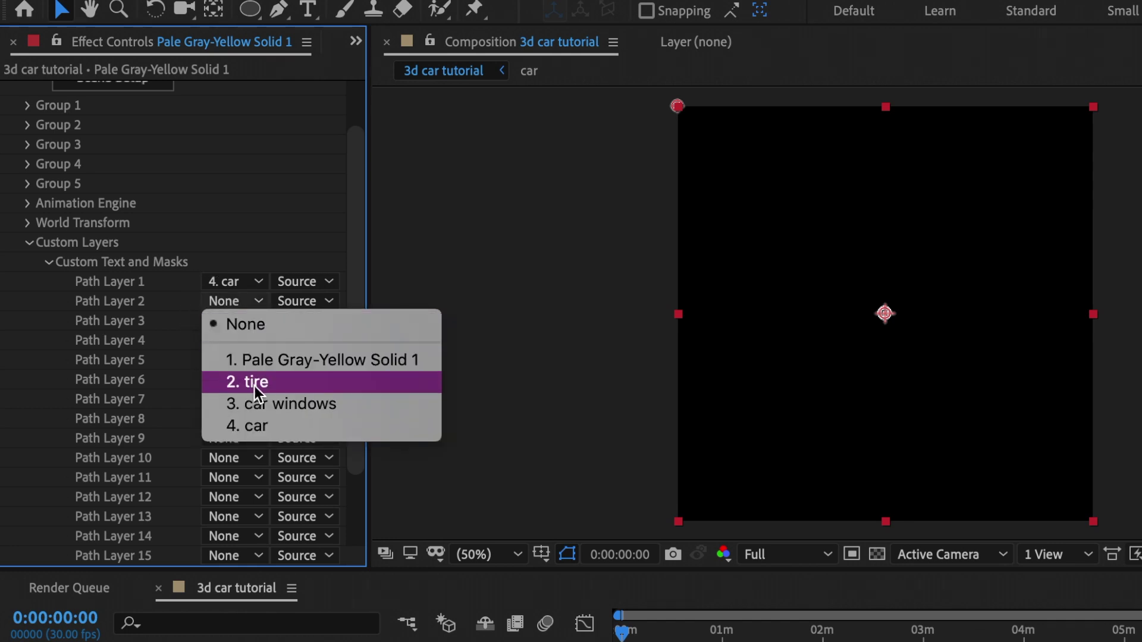
pyautogui.click(254, 407)
pyautogui.click(228, 320)
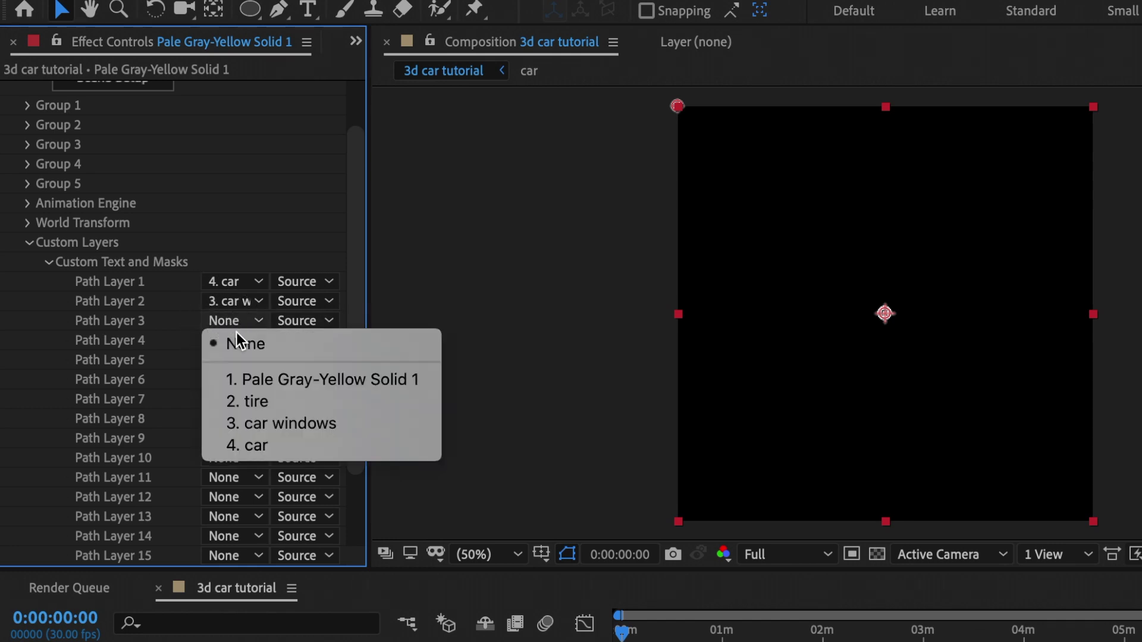
pyautogui.click(253, 398)
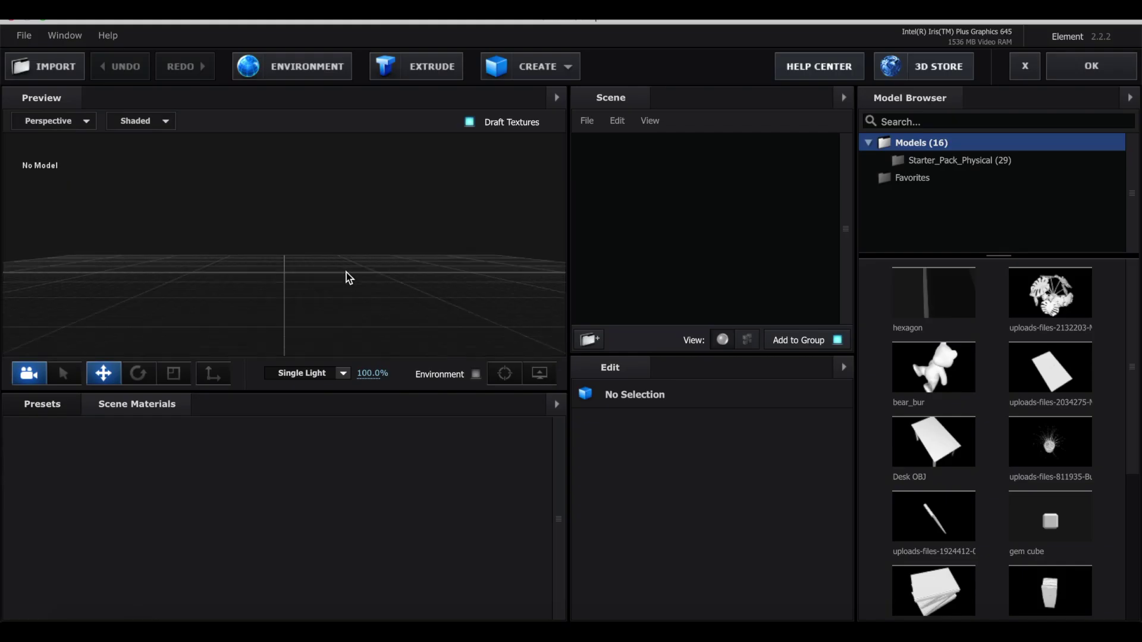
# - Create an extrusion model from the car body path
pyautogui.click(415, 67)
pyautogui.moveTo(364, 304); pyautogui.dragTo(437, 276)
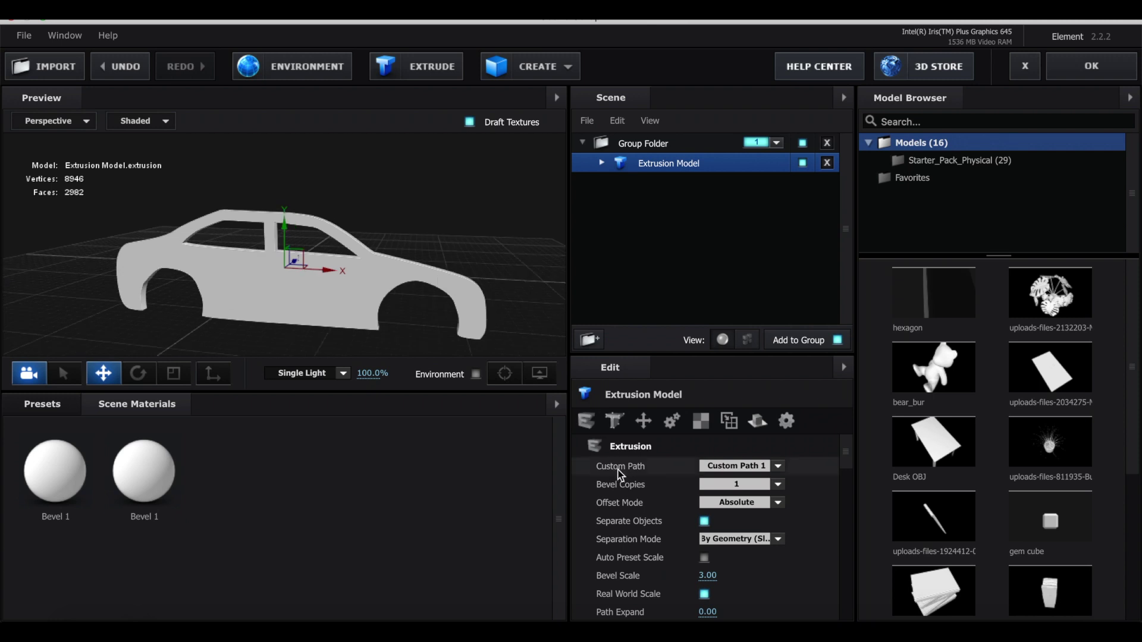
# - Switch the extrusion through Custom Path 2 and Custom Path 3, and return it to Custom Path 1
pyautogui.click(707, 469)
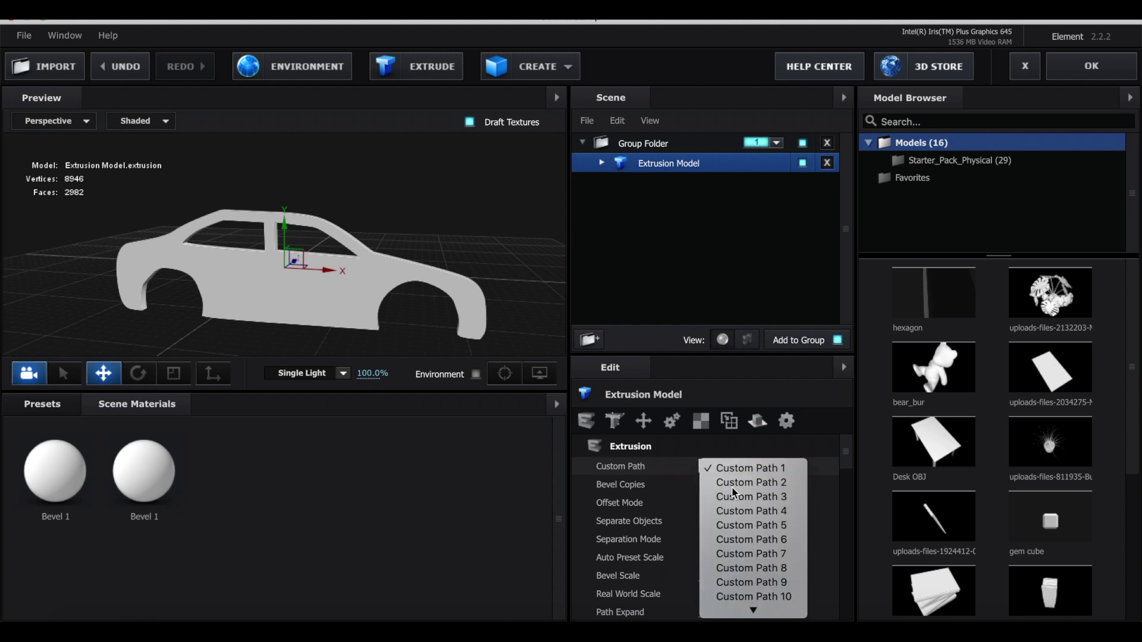
pyautogui.click(718, 483)
pyautogui.click(717, 468)
pyautogui.click(718, 497)
pyautogui.click(716, 466)
pyautogui.click(725, 468)
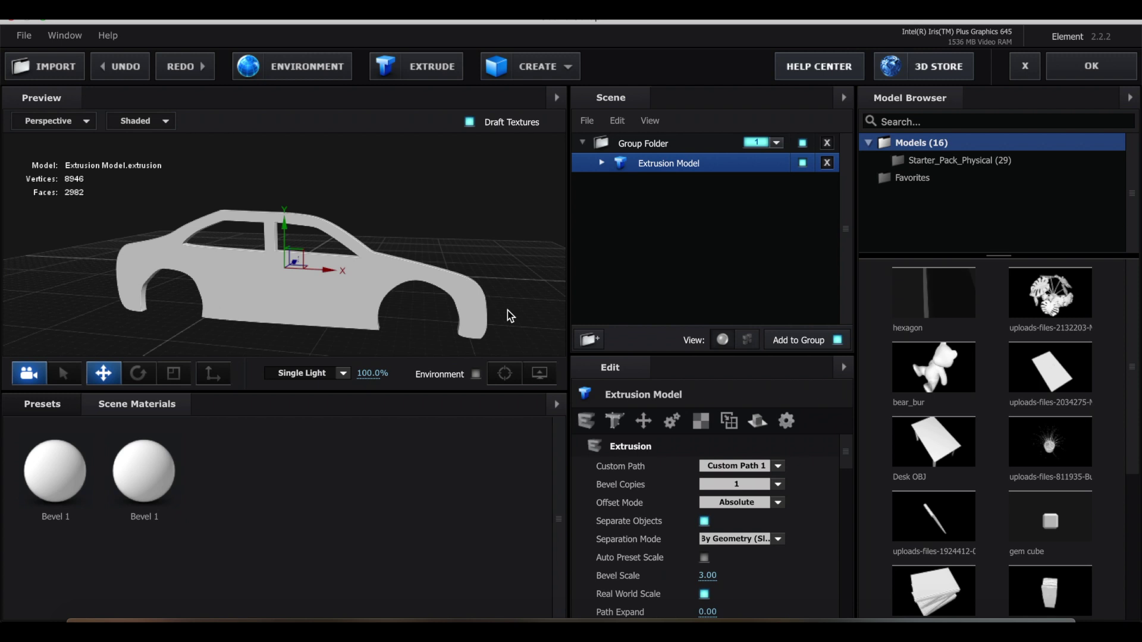
# - Enable Bevel Backside on the car body's Bevel 1 and set its Extrude to 20
pyautogui.click(602, 163)
pyautogui.click(634, 184)
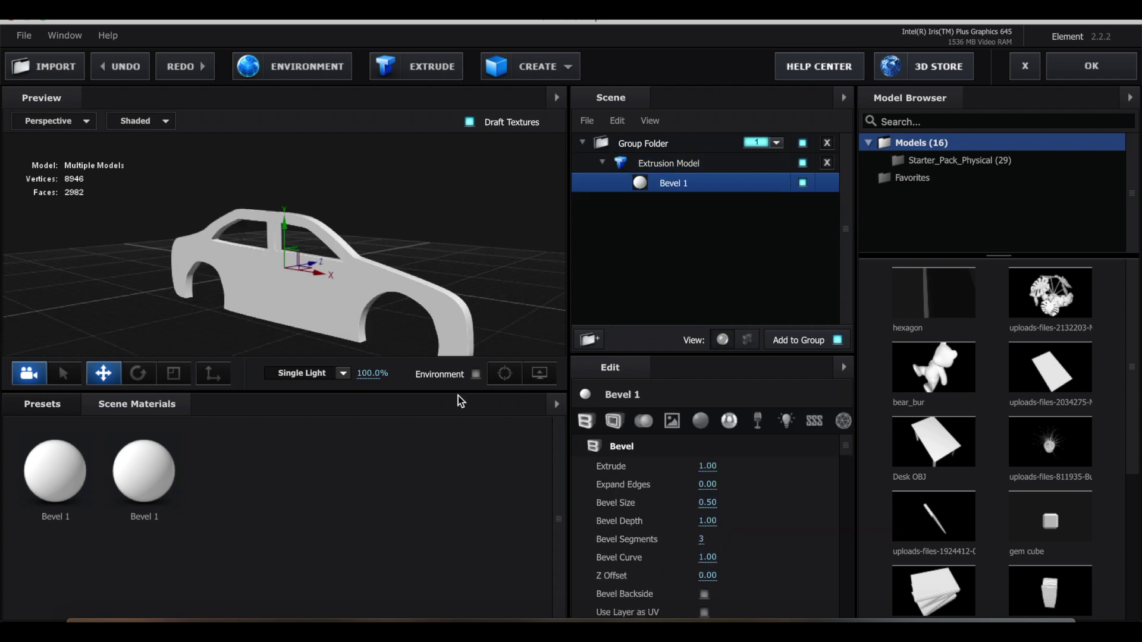
pyautogui.click(704, 594)
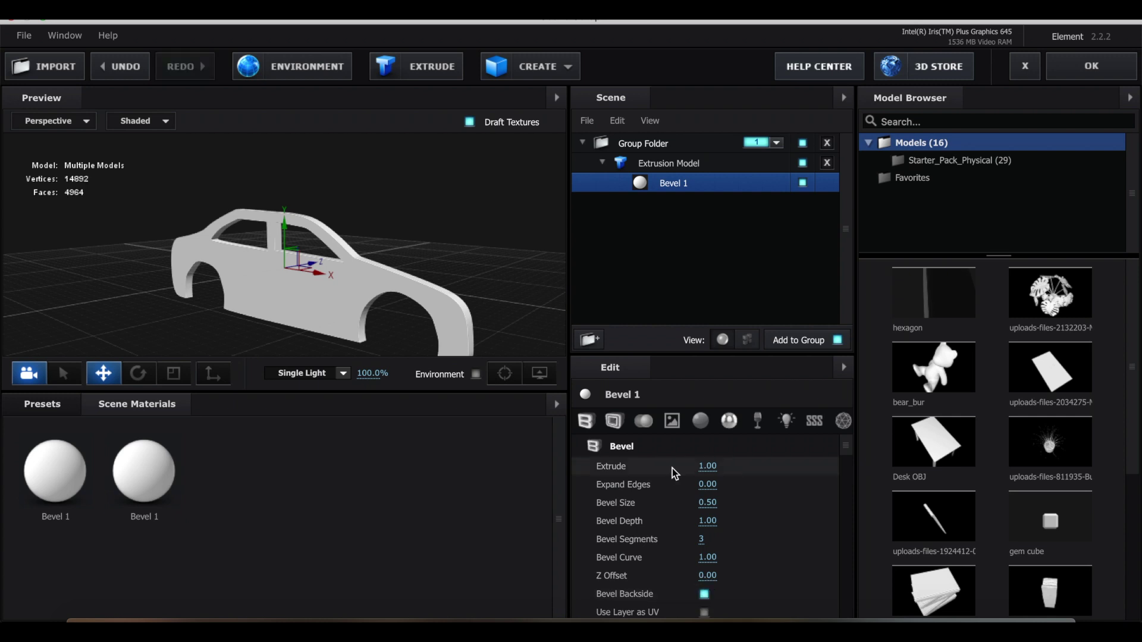
pyautogui.click(708, 466)
pyautogui.write('20')
pyautogui.press('Return')
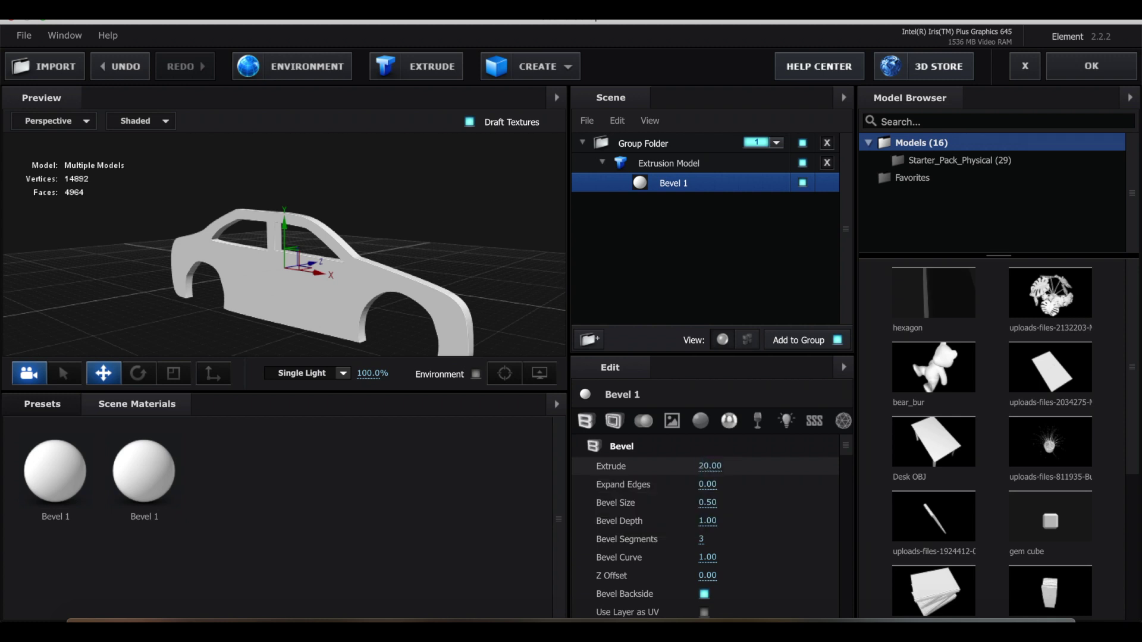
# - Set the car body's Bevel Size to 2.42 to round its edges
pyautogui.moveTo(459, 273)
pyautogui.mouseDown()
pyautogui.moveTo(467, 265)
pyautogui.moveTo(468, 278)
pyautogui.mouseUp()
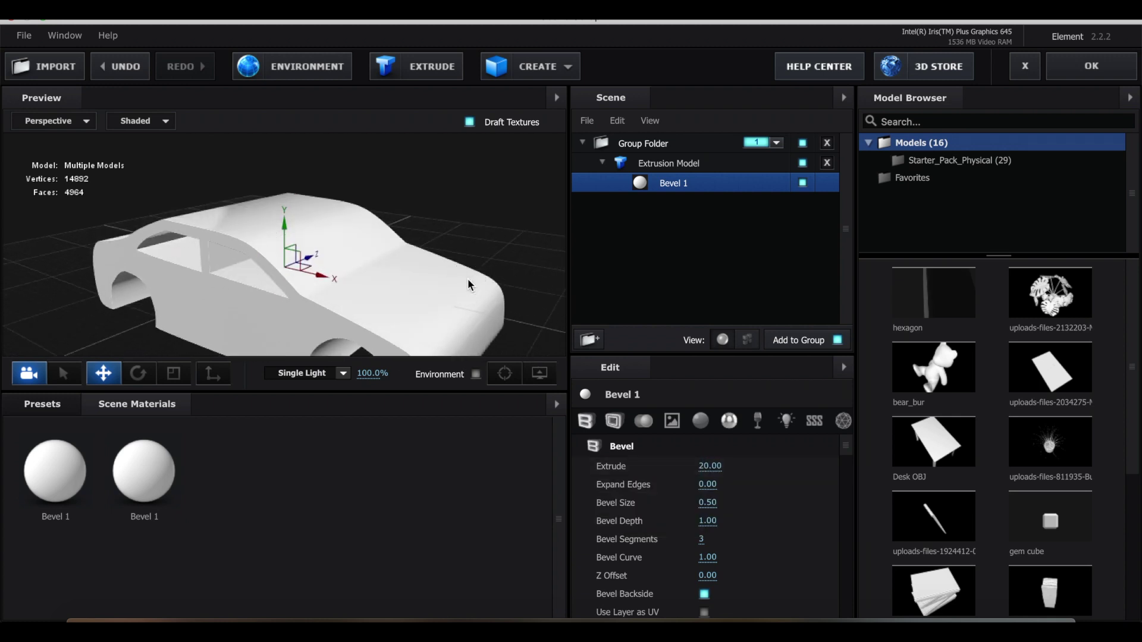
pyautogui.moveTo(707, 503); pyautogui.dragTo(886, 494)
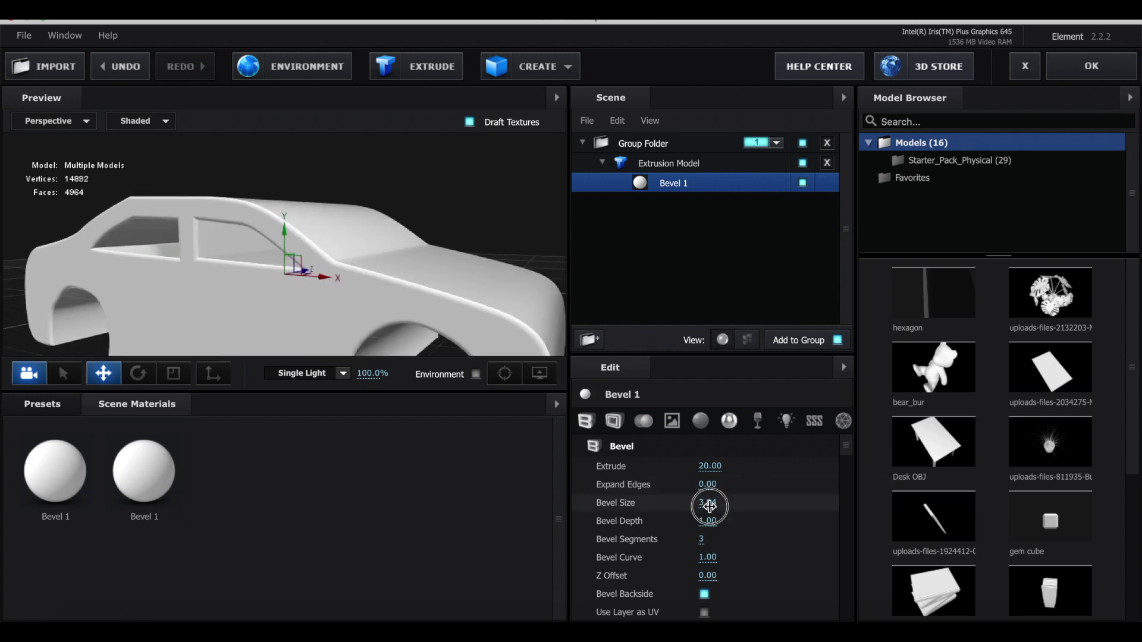
pyautogui.moveTo(687, 506)
pyautogui.mouseDown()
pyautogui.moveTo(660, 502)
pyautogui.moveTo(714, 502)
pyautogui.moveTo(655, 512)
pyautogui.moveTo(666, 512)
pyautogui.mouseUp()
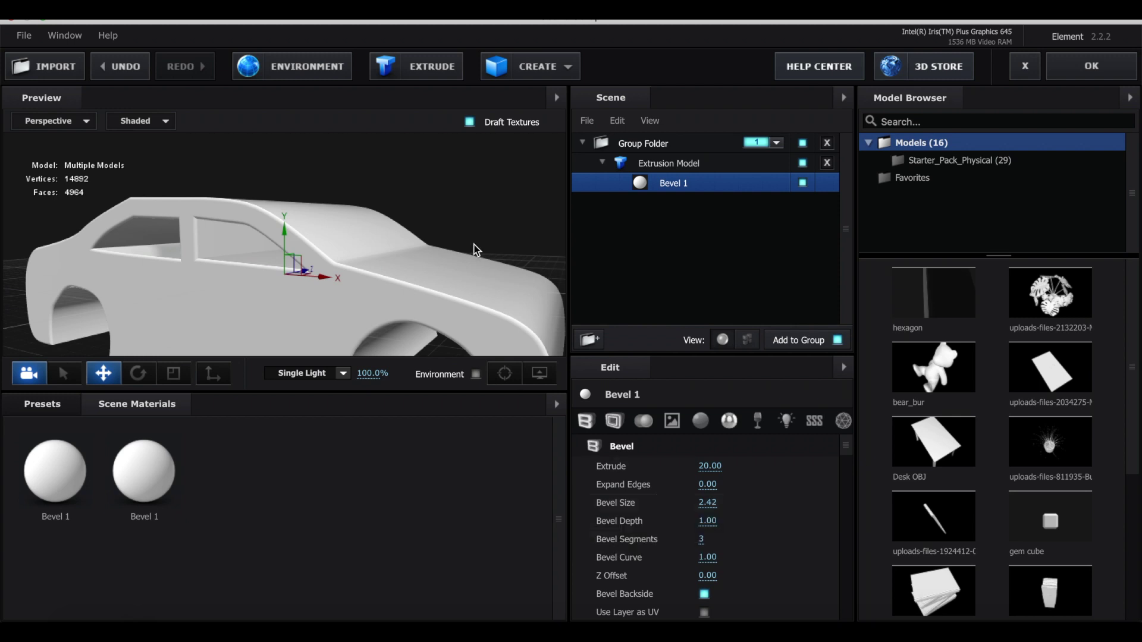
# - Hide the car body extrusion and add a second extrusion model that uses Custom Path 2 for the windows
pyautogui.click(807, 171)
pyautogui.click(803, 164)
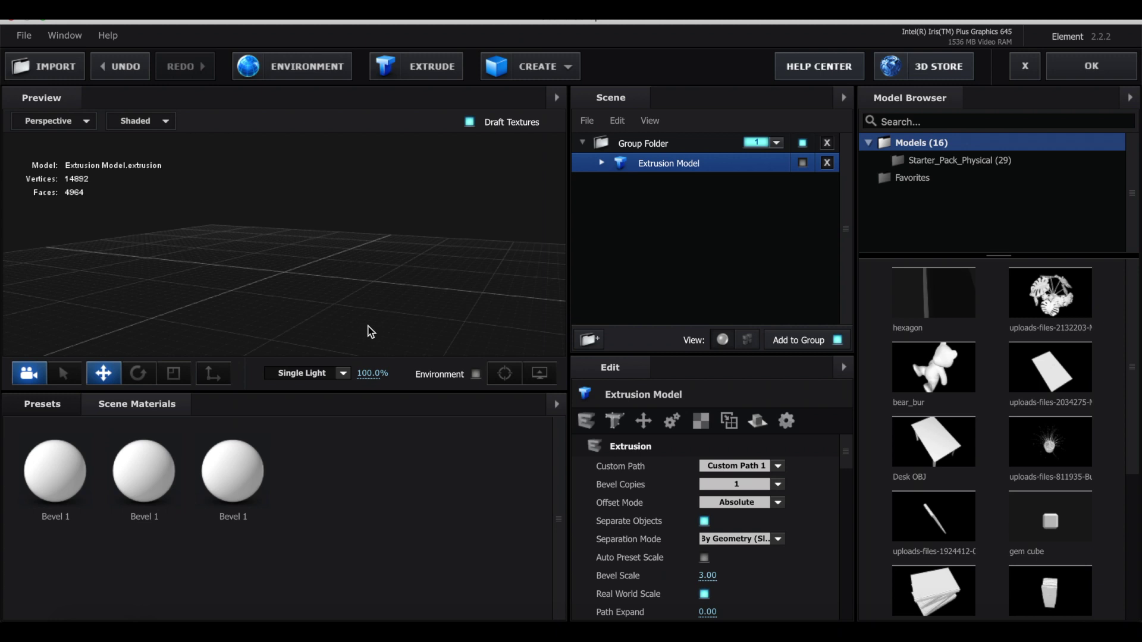
pyautogui.click(429, 68)
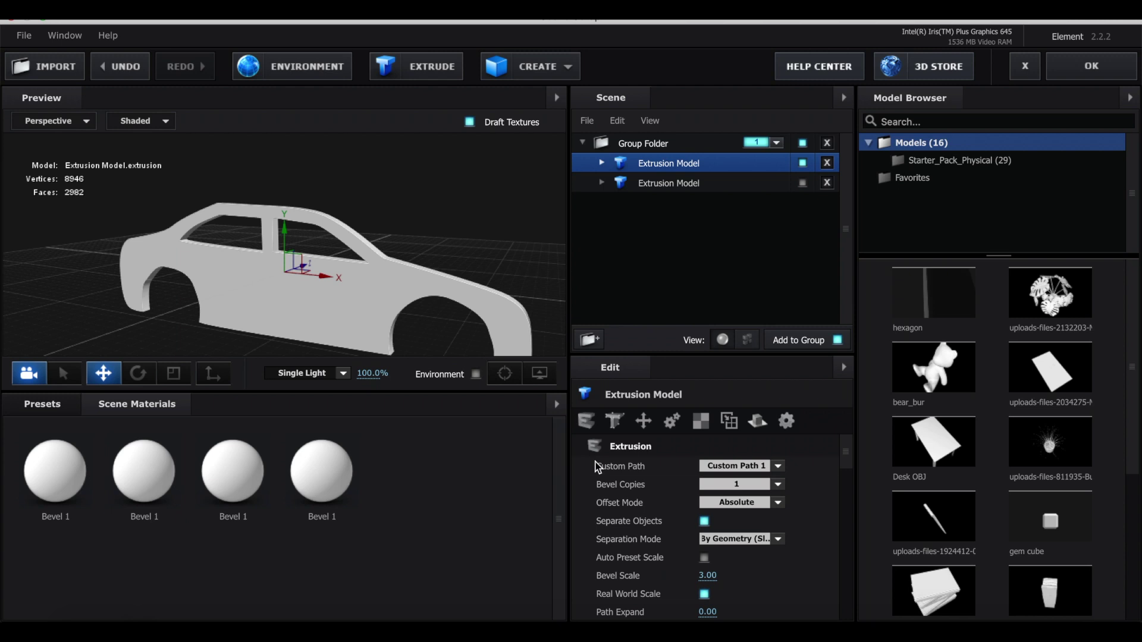
pyautogui.click(726, 472)
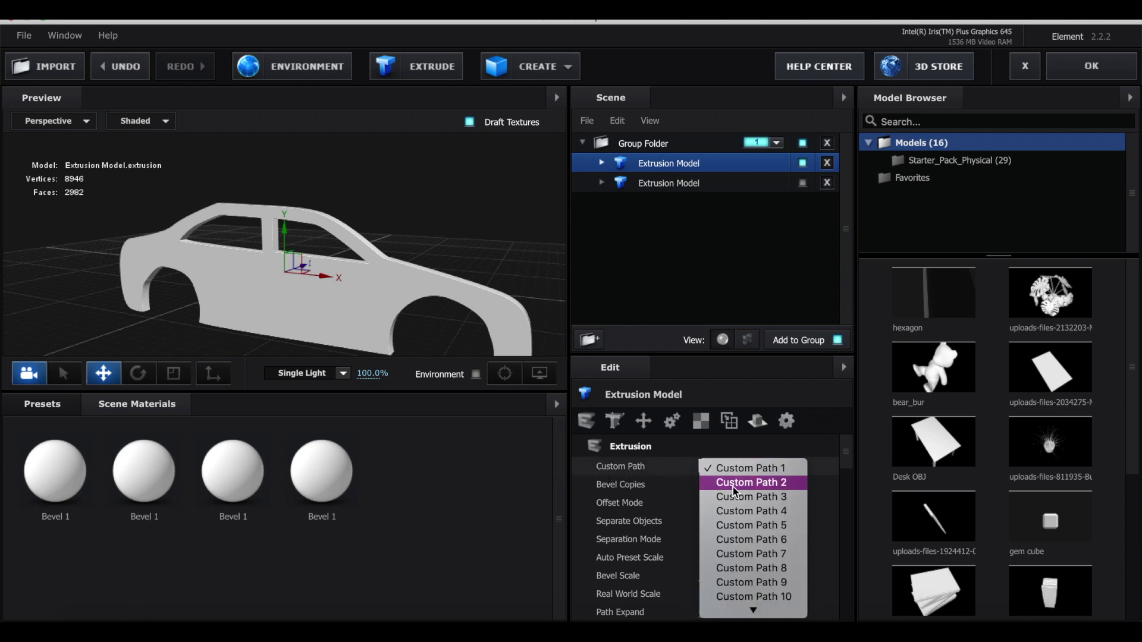
pyautogui.click(726, 486)
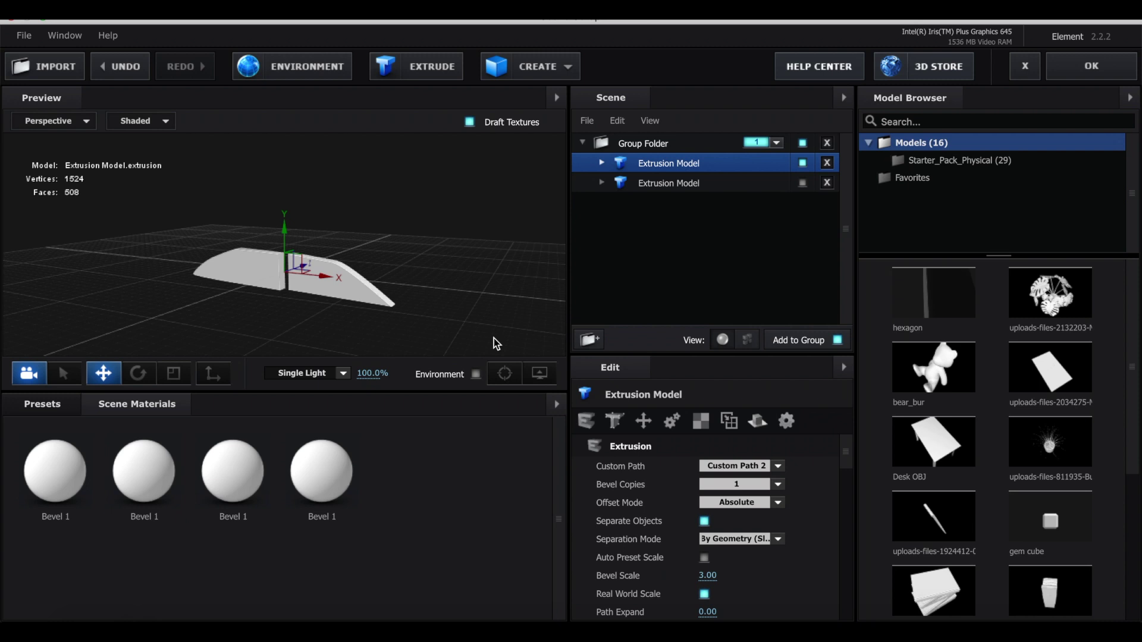
# - Enable Bevel Backside on the windows' Bevel 1 and reduce its Extrude to 0.10
pyautogui.click(601, 163)
pyautogui.click(621, 184)
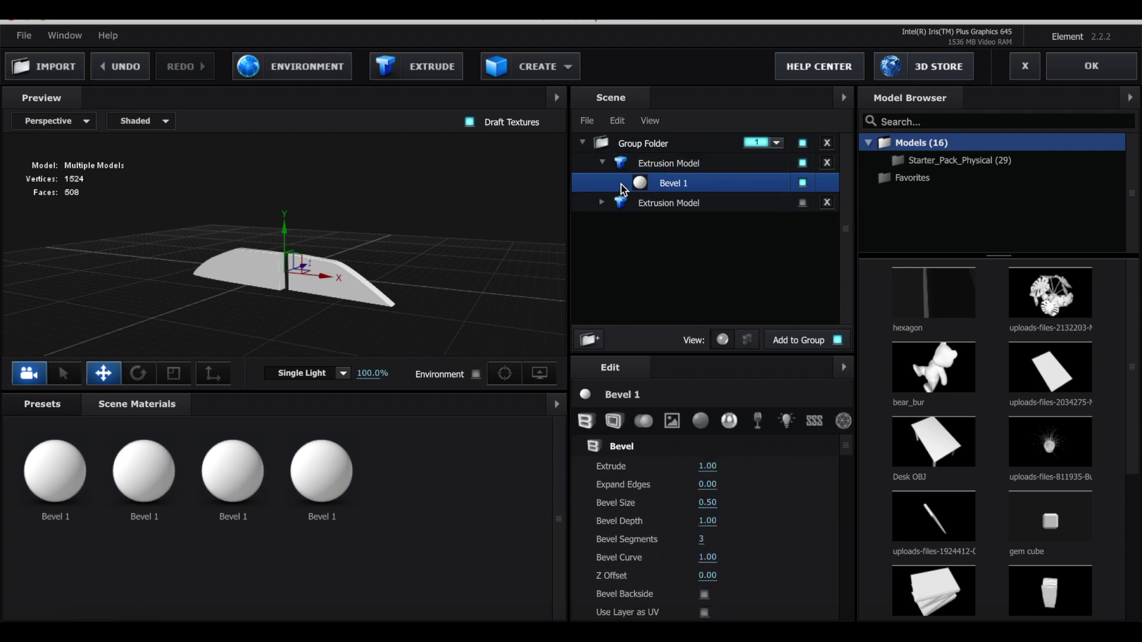
pyautogui.click(704, 595)
pyautogui.moveTo(705, 465); pyautogui.dragTo(649, 479)
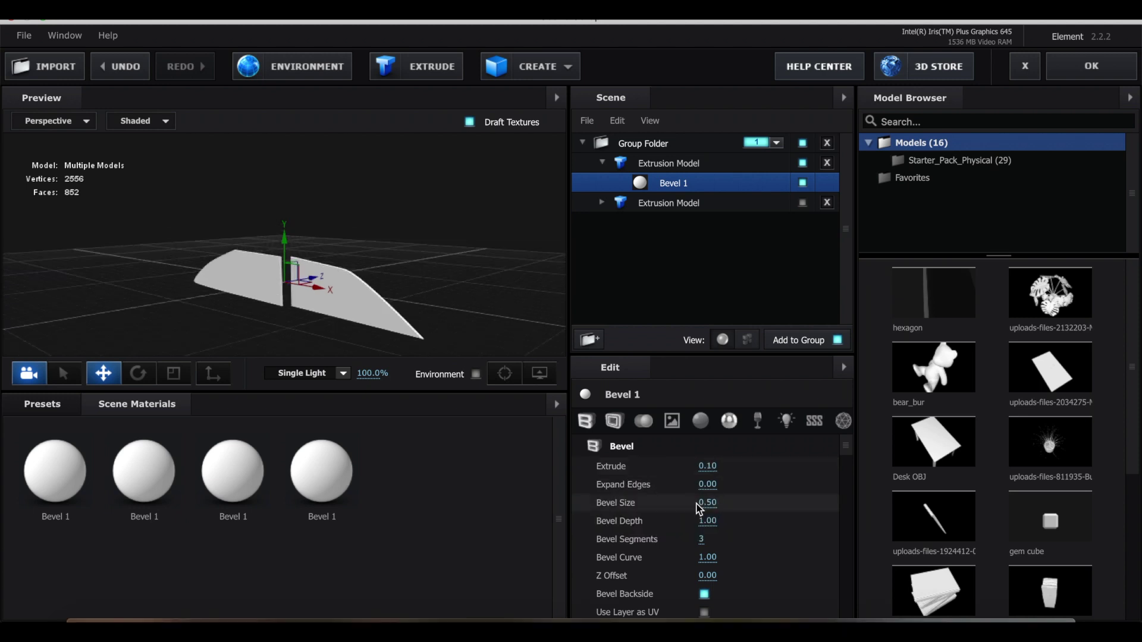
# - Match the windows' Bevel Size to the car body's bevel by setting it to 2.42
pyautogui.click(602, 202)
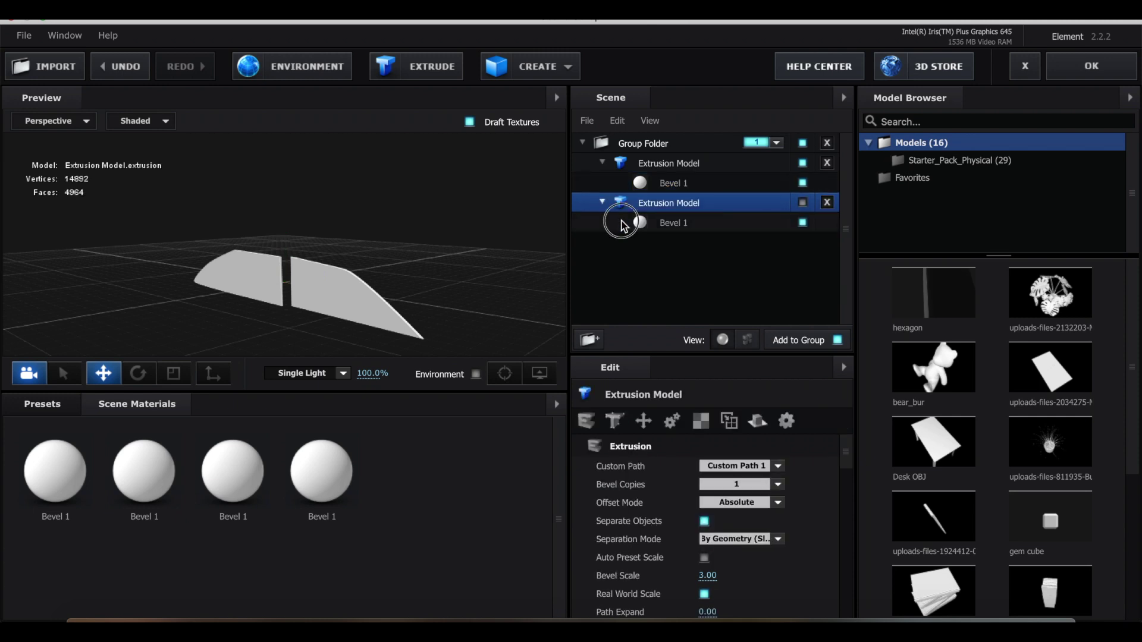
pyautogui.click(612, 223)
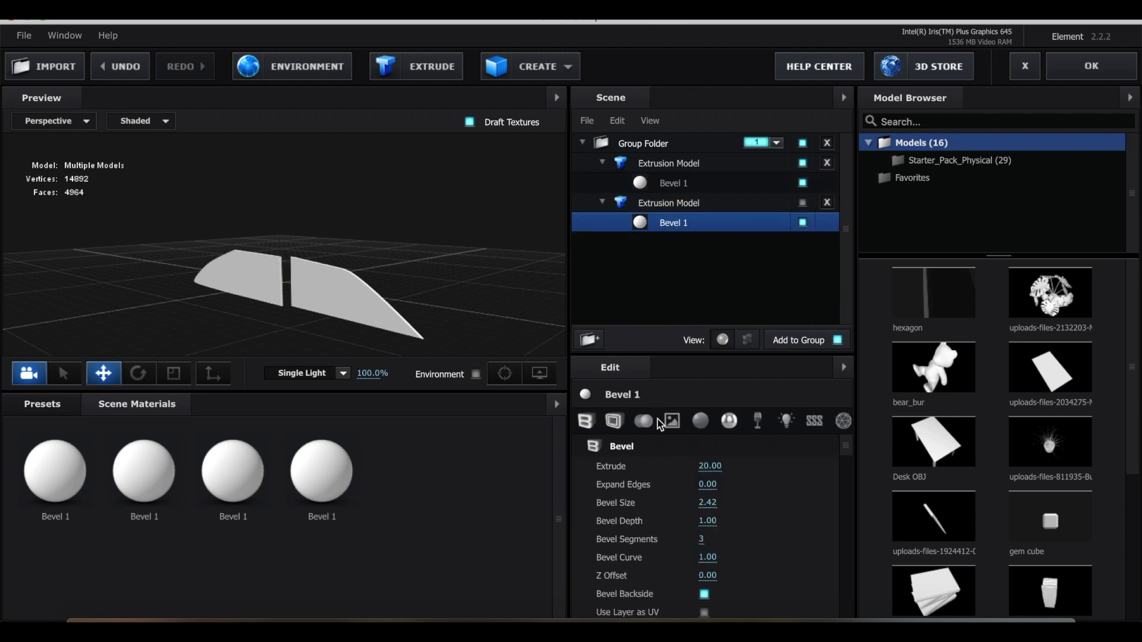
pyautogui.click(694, 180)
pyautogui.click(707, 503)
pyautogui.write('2.42')
pyautogui.press('Return')
pyautogui.moveTo(490, 298); pyautogui.dragTo(498, 288)
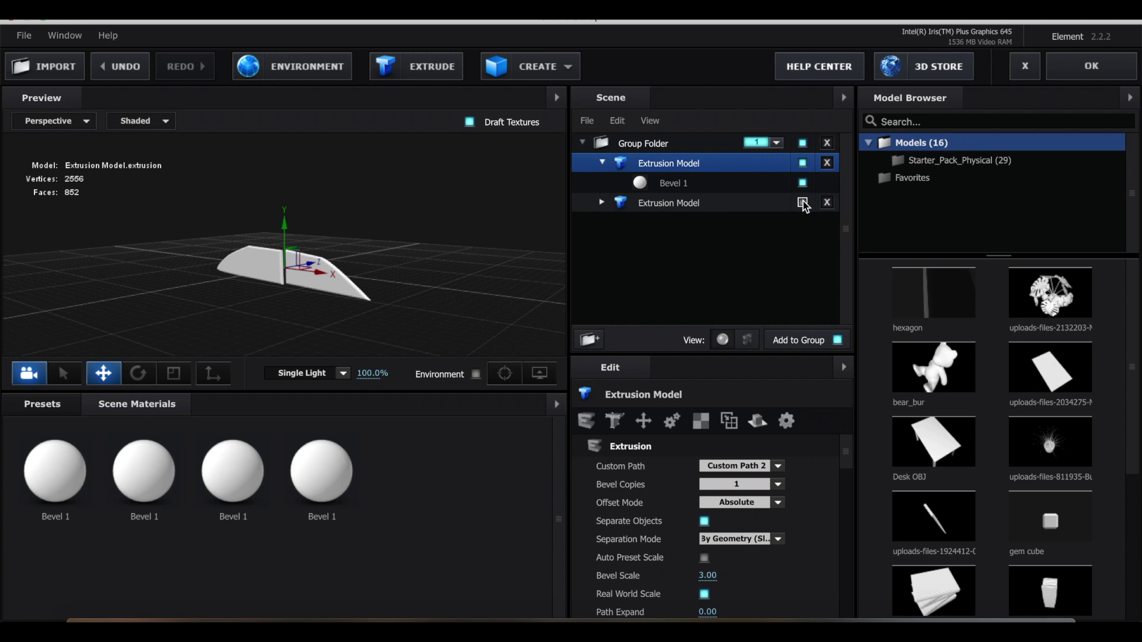
# - Show the car body again and move the windows extrusion into its side openings, at about -0.15, 0.39, -1.186
pyautogui.click(802, 202)
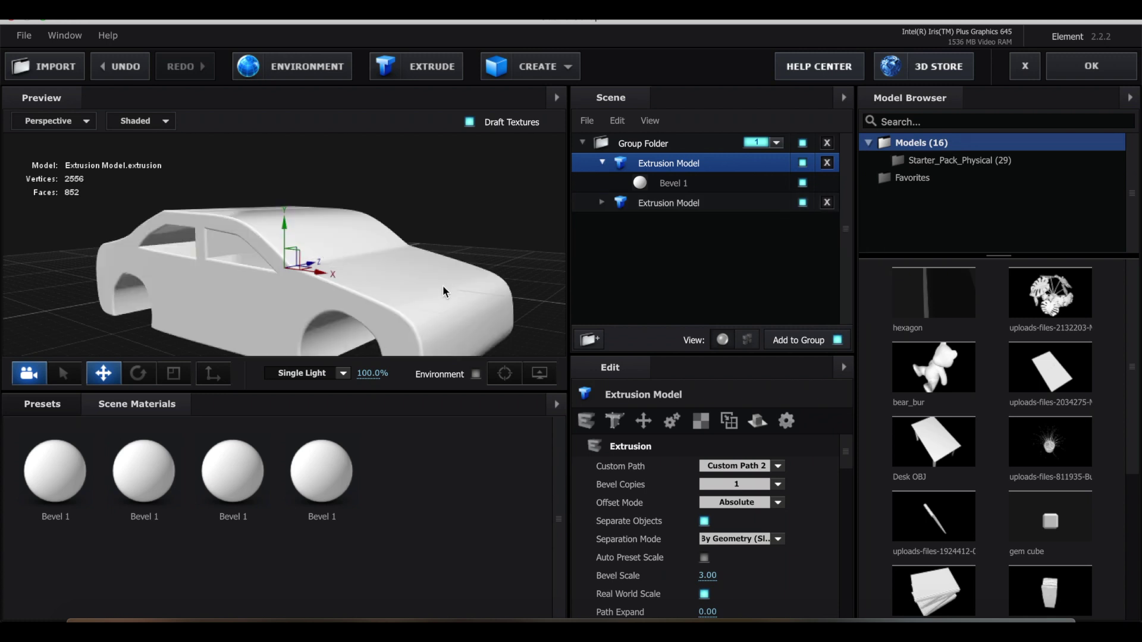
pyautogui.scroll(-3, 485, 290)
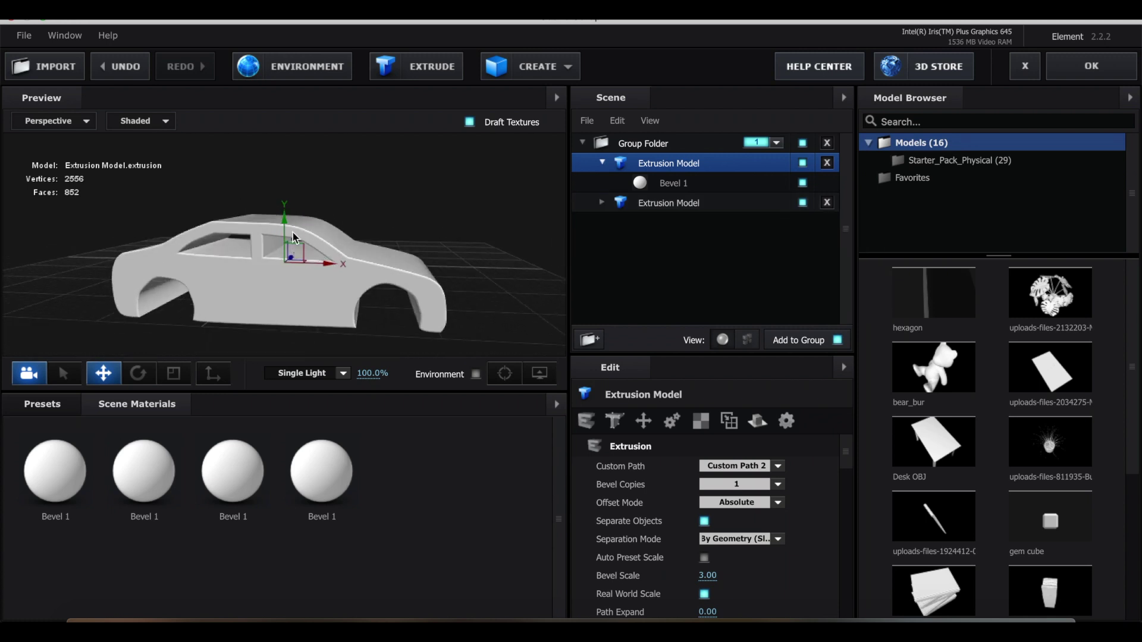
pyautogui.moveTo(285, 222); pyautogui.dragTo(285, 200)
pyautogui.moveTo(359, 210); pyautogui.dragTo(238, 309)
pyautogui.moveTo(239, 251); pyautogui.dragTo(289, 267)
pyautogui.moveTo(268, 276); pyautogui.dragTo(273, 280)
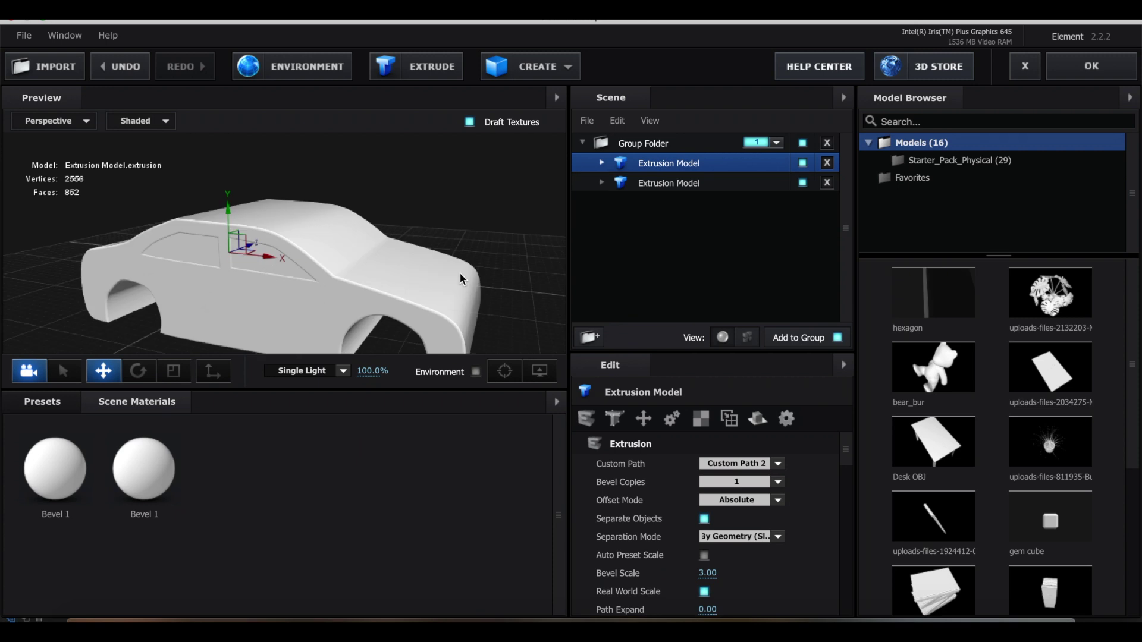
# - Duplicate the windows extrusion and set the copy's Z position to 1.186 for the opposite side of the car
pyautogui.hotkey('ctrl', 'd')
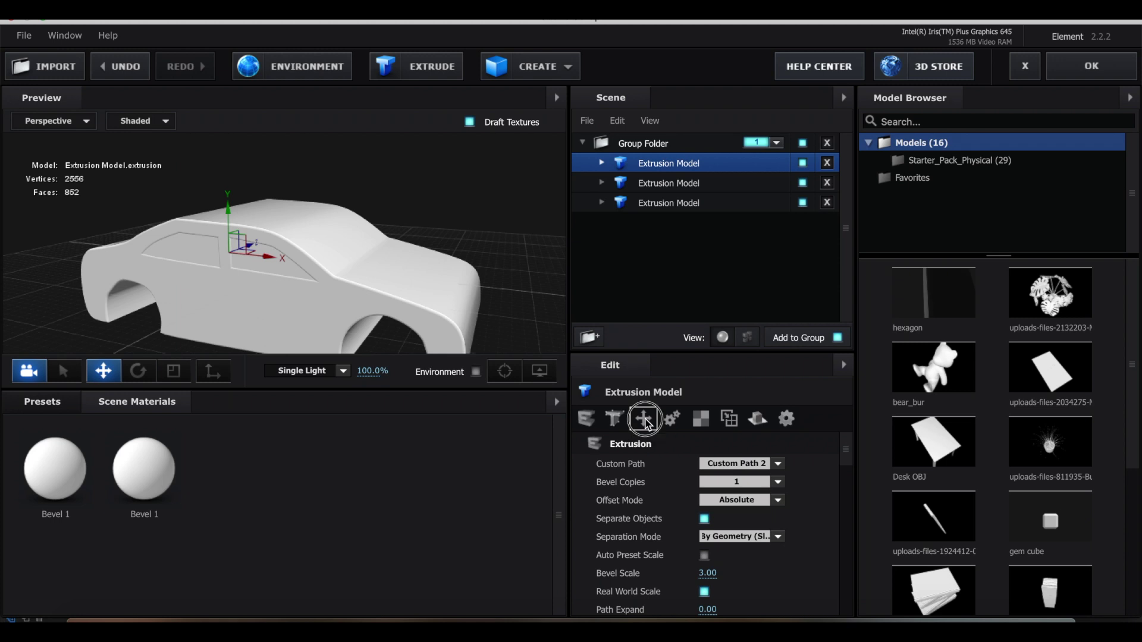
pyautogui.click(645, 418)
pyautogui.click(773, 464)
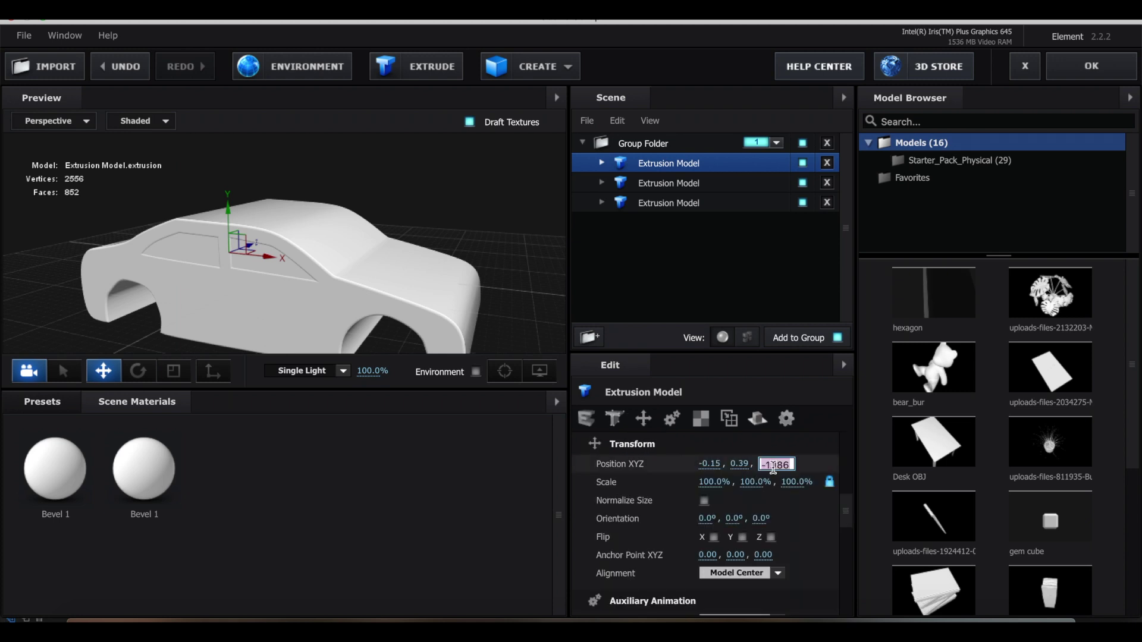
pyautogui.click(763, 465)
pyautogui.press('BackSpace')
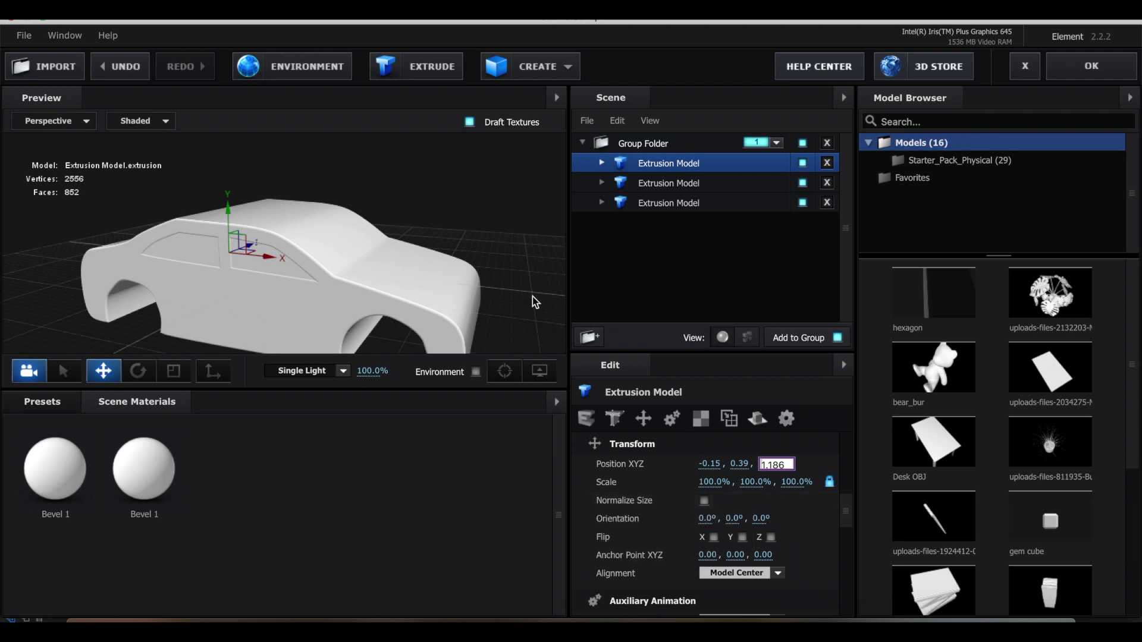
pyautogui.moveTo(533, 296); pyautogui.dragTo(317, 276)
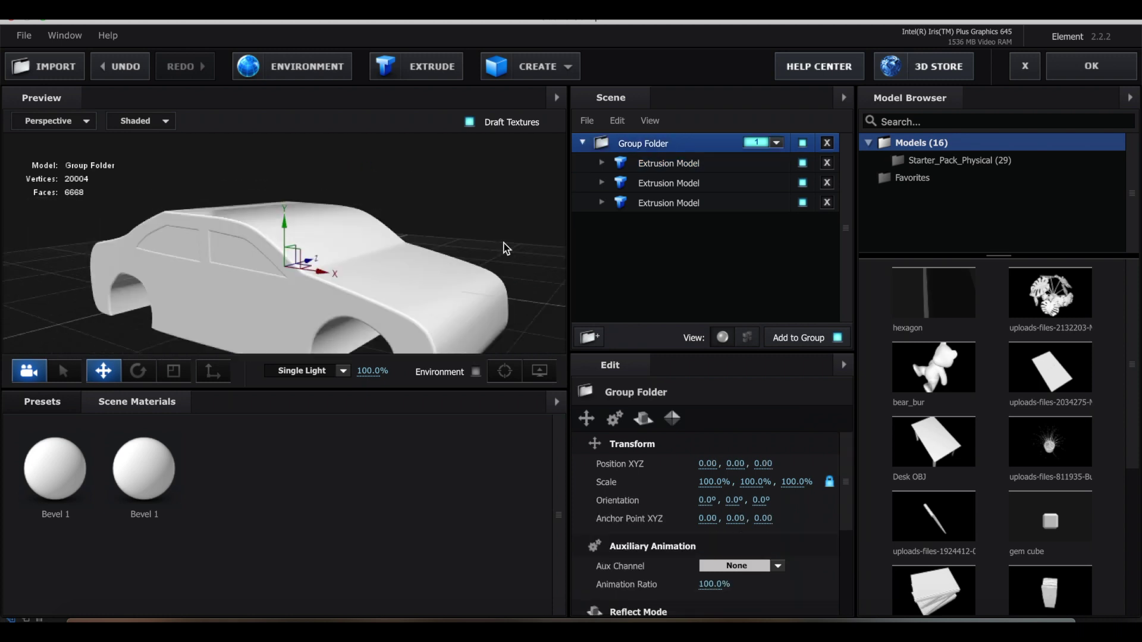
# - Add a new group folder above the car's group and create an extrusion in it using Custom Path 3 for the wheel
pyautogui.click(591, 337)
pyautogui.moveTo(657, 162); pyautogui.dragTo(658, 126)
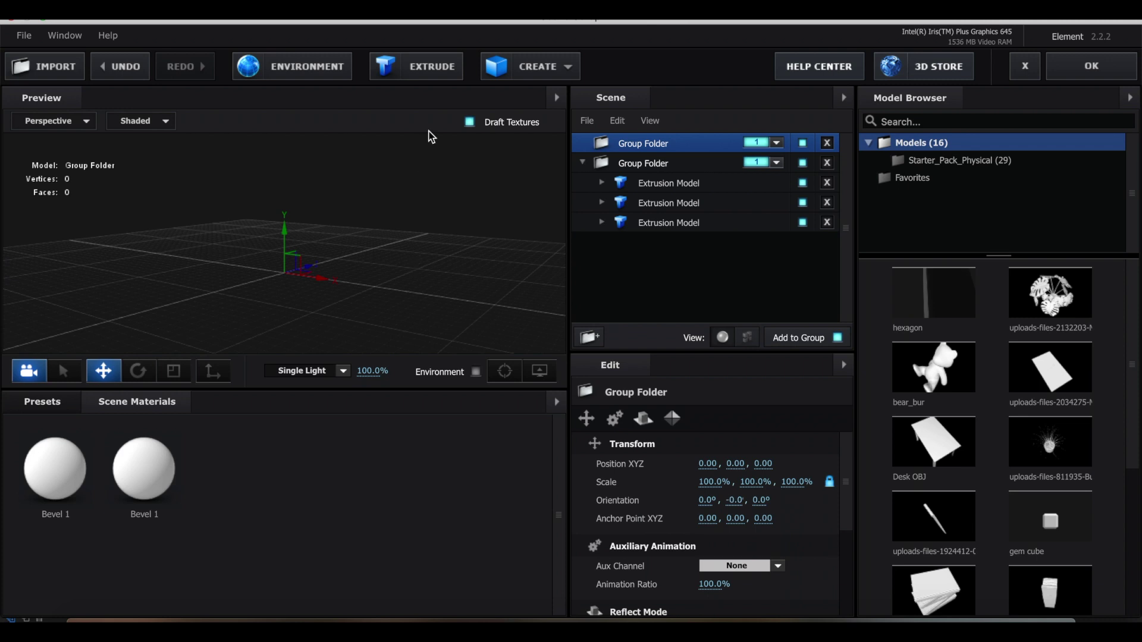
pyautogui.click(439, 68)
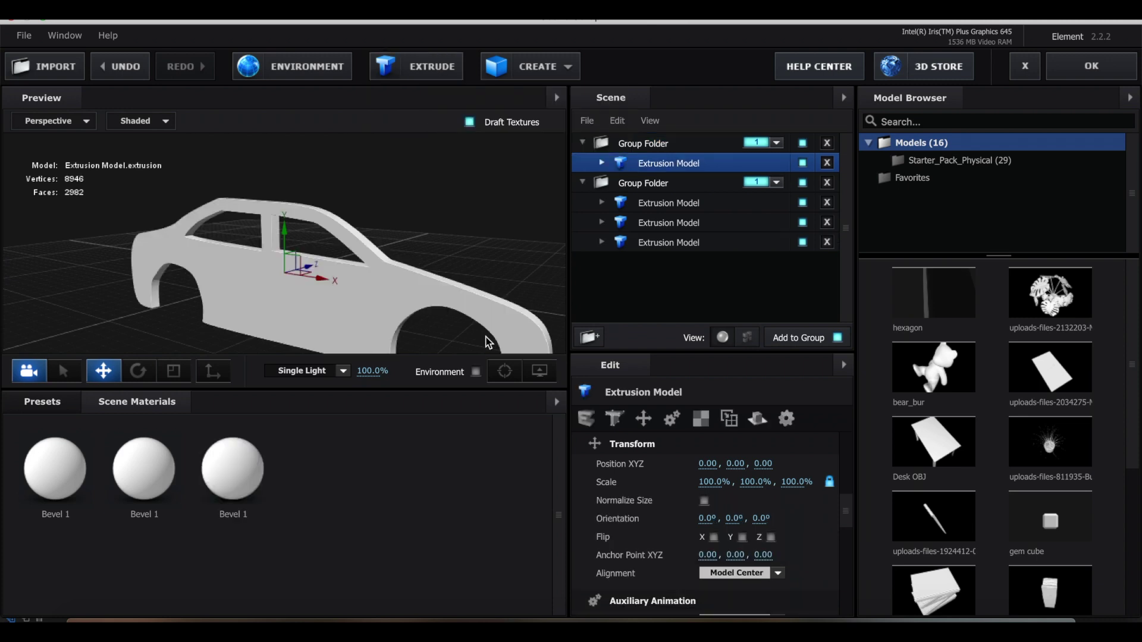
pyautogui.click(589, 421)
pyautogui.click(729, 466)
pyautogui.click(752, 493)
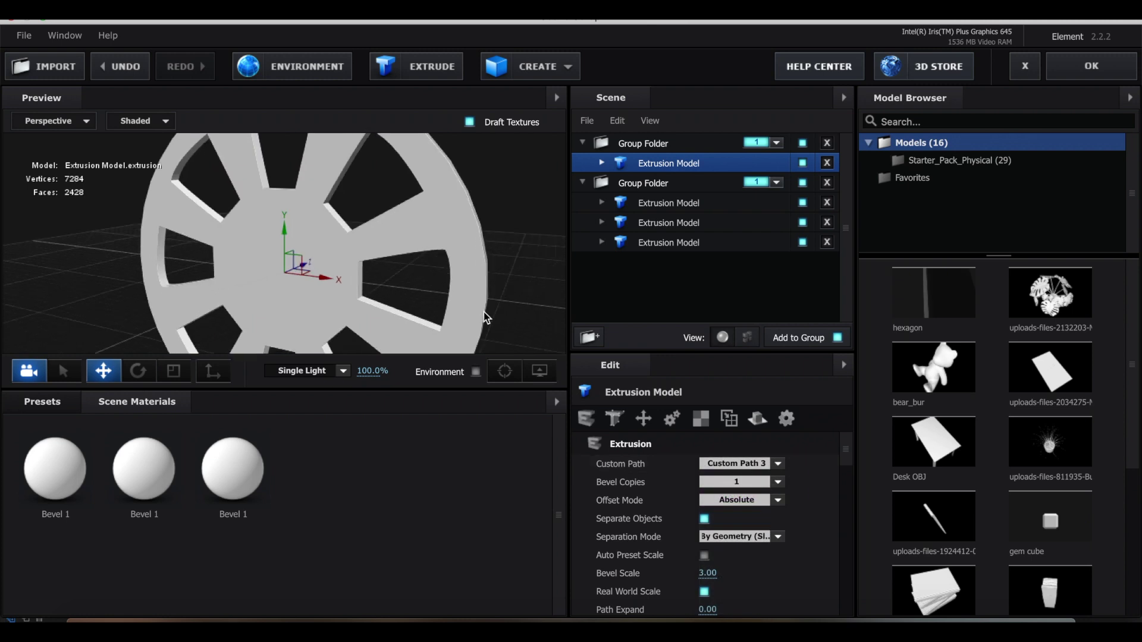
# - Enable Bevel Backside on the wheel's Bevel 1, set its Extrude to 6, and increase its Bevel Size
pyautogui.click(602, 163)
pyautogui.click(644, 186)
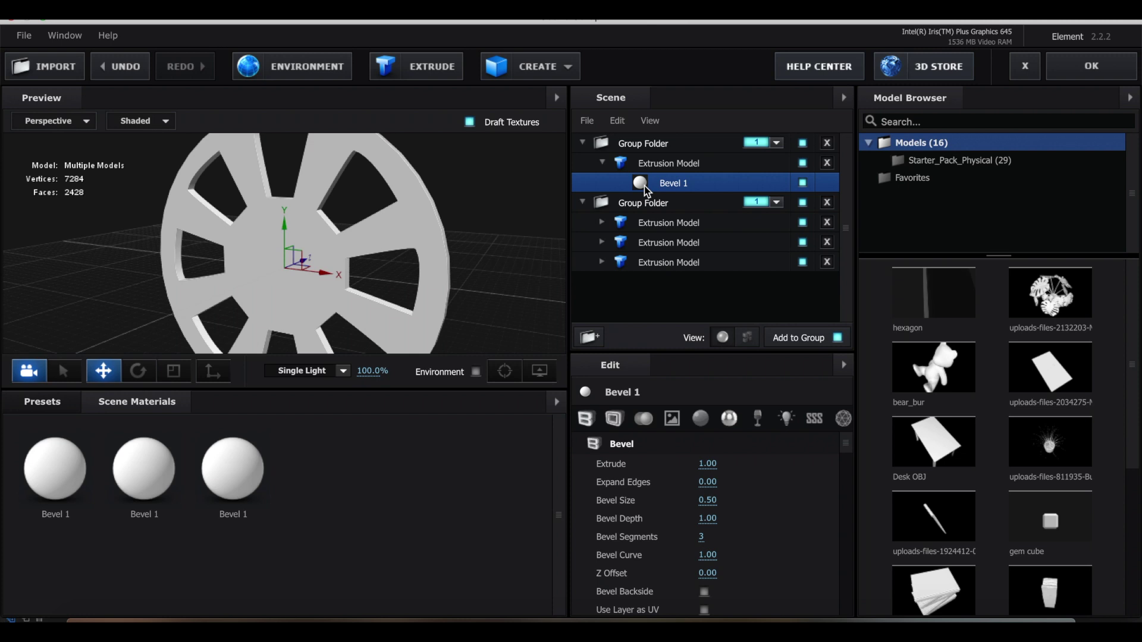
pyautogui.click(704, 591)
pyautogui.click(707, 464)
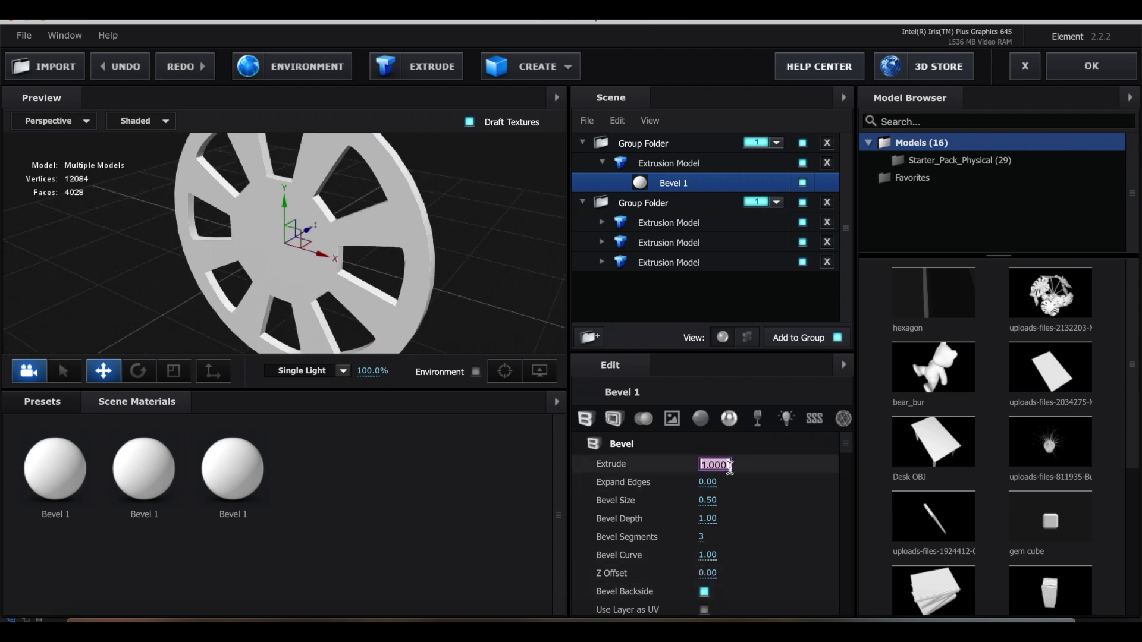
pyautogui.write('8')
pyautogui.press('Return')
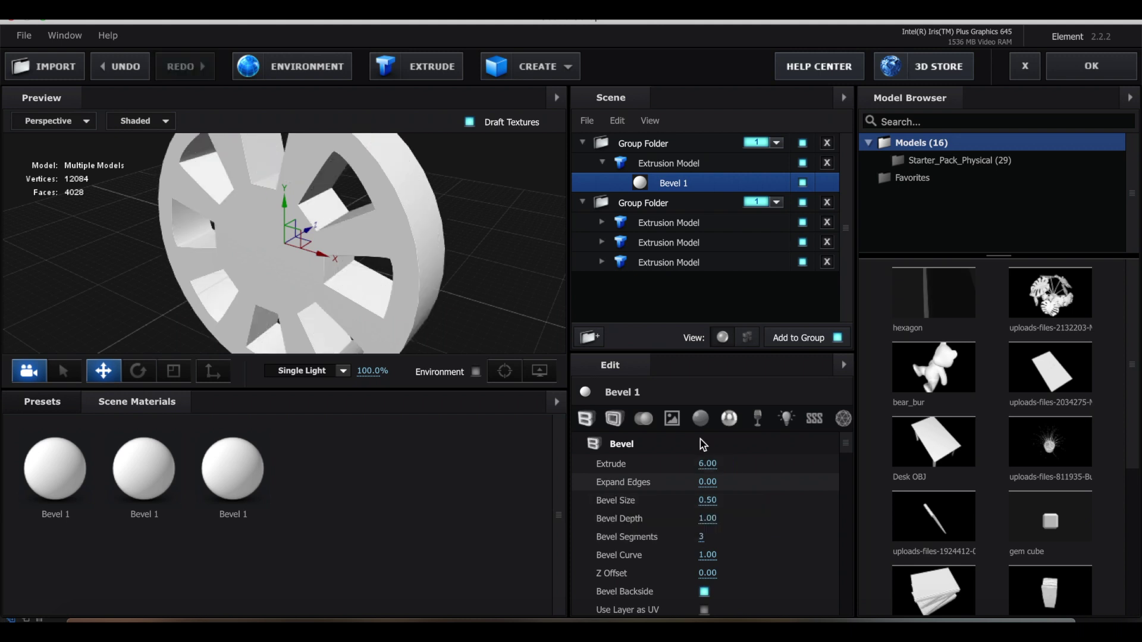
pyautogui.moveTo(707, 500); pyautogui.dragTo(1029, 490)
pyautogui.moveTo(1029, 490); pyautogui.dragTo(1069, 492)
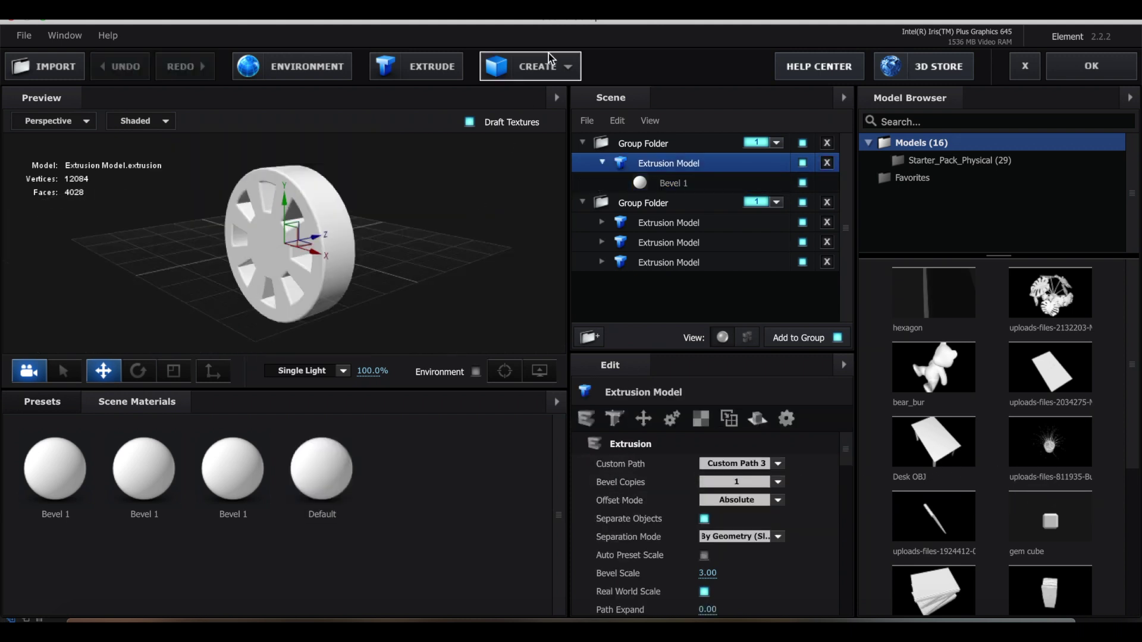
# - Add a tube around the wheel, oriented 90° on X and scaled uniformly to 429.5%
pyautogui.click(547, 71)
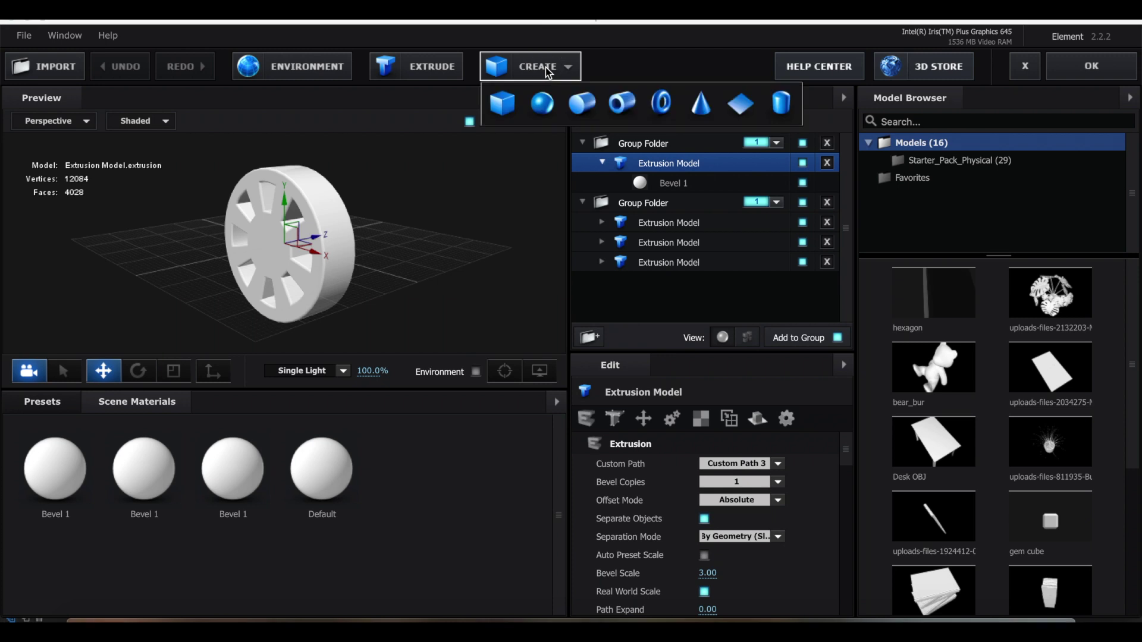
pyautogui.click(622, 107)
pyautogui.click(605, 426)
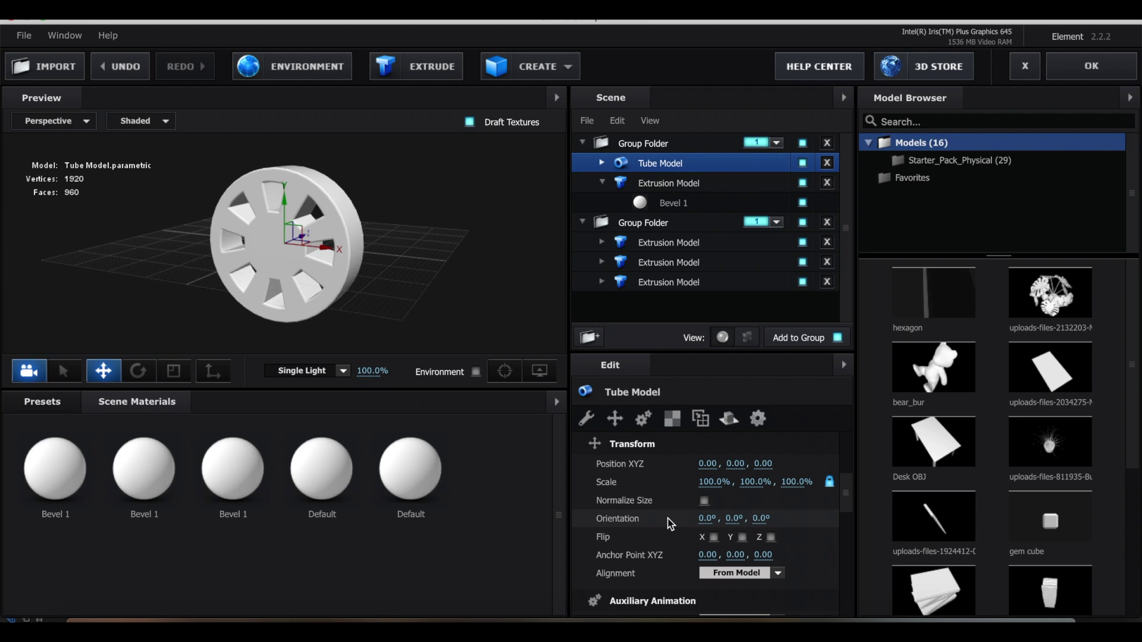
pyautogui.moveTo(706, 518); pyautogui.dragTo(698, 518)
pyautogui.moveTo(706, 482); pyautogui.dragTo(874, 453)
pyautogui.moveTo(715, 480); pyautogui.dragTo(791, 476)
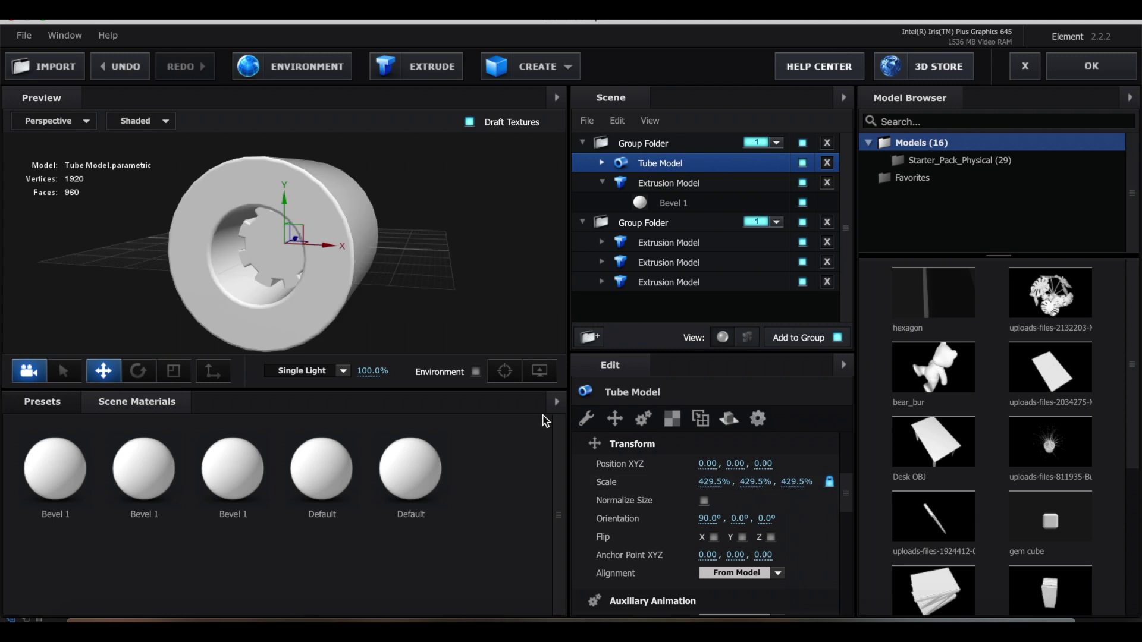
# - Set the tire tube's Height to 0.26 and its Internal Radius to 76%
pyautogui.click(586, 419)
pyautogui.moveTo(466, 304); pyautogui.dragTo(435, 317)
pyautogui.moveTo(702, 467); pyautogui.dragTo(650, 467)
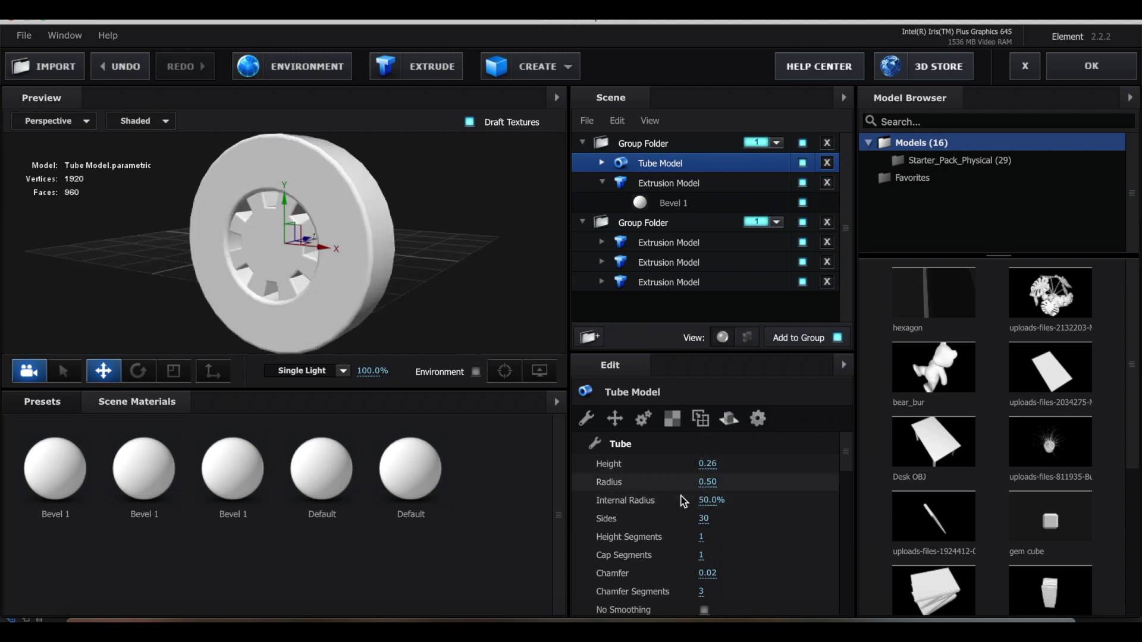
pyautogui.moveTo(703, 501)
pyautogui.mouseDown()
pyautogui.moveTo(724, 498)
pyautogui.moveTo(714, 499)
pyautogui.mouseUp()
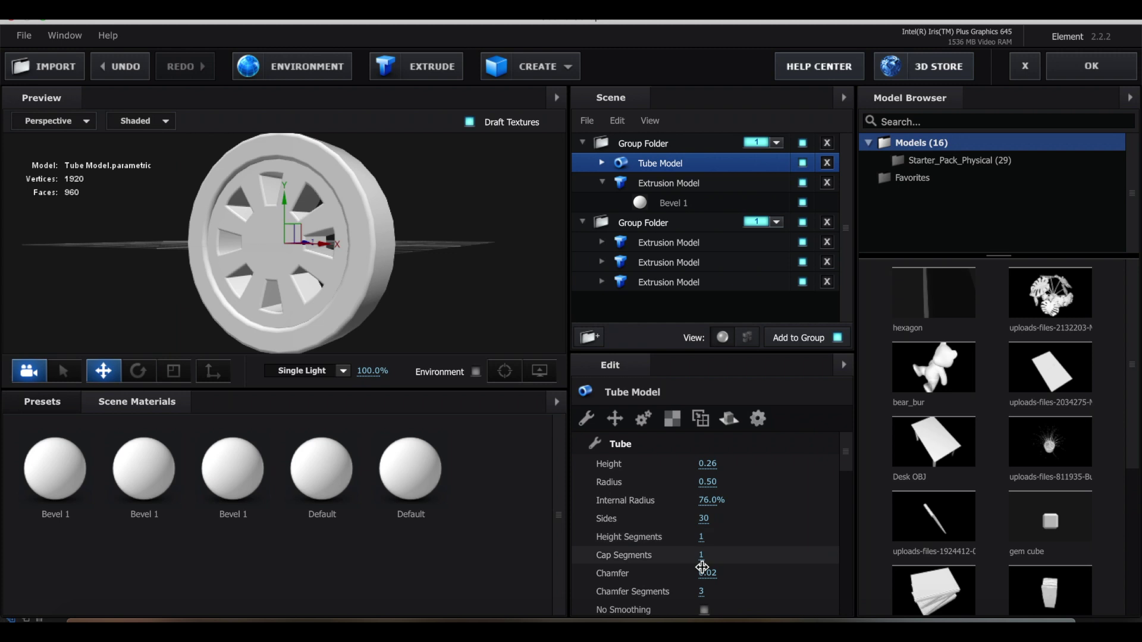
# - Round and smooth the tire tube with Chamfer 0.47, 86 Chamfer Segments and 102 Sides
pyautogui.moveTo(702, 575); pyautogui.dragTo(820, 555)
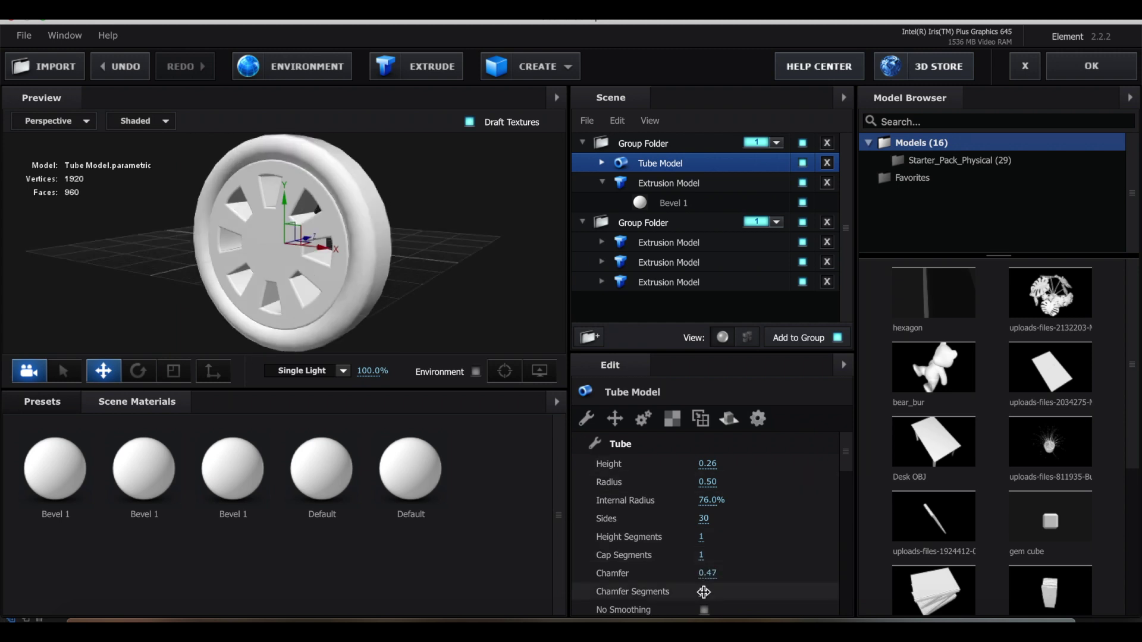
pyautogui.moveTo(702, 592); pyautogui.dragTo(747, 586)
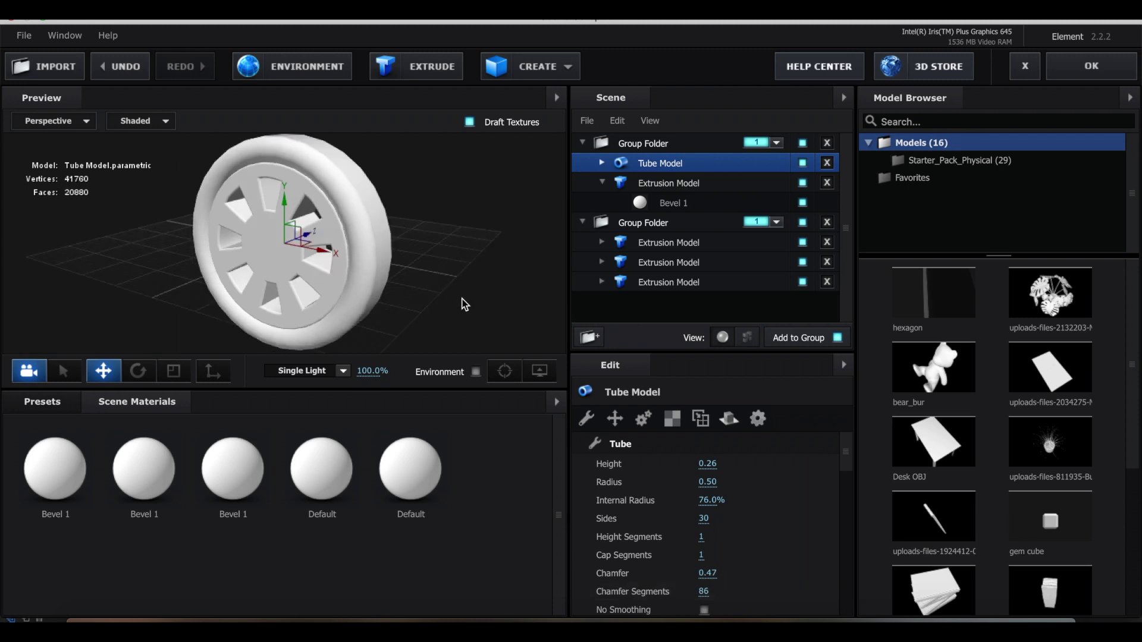
pyautogui.moveTo(701, 518); pyautogui.dragTo(908, 503)
# - Nest the wheel's group folder inside the car's group folder and scale it uniformly to 22.5%
pyautogui.click(582, 143)
pyautogui.moveTo(626, 140); pyautogui.dragTo(647, 165)
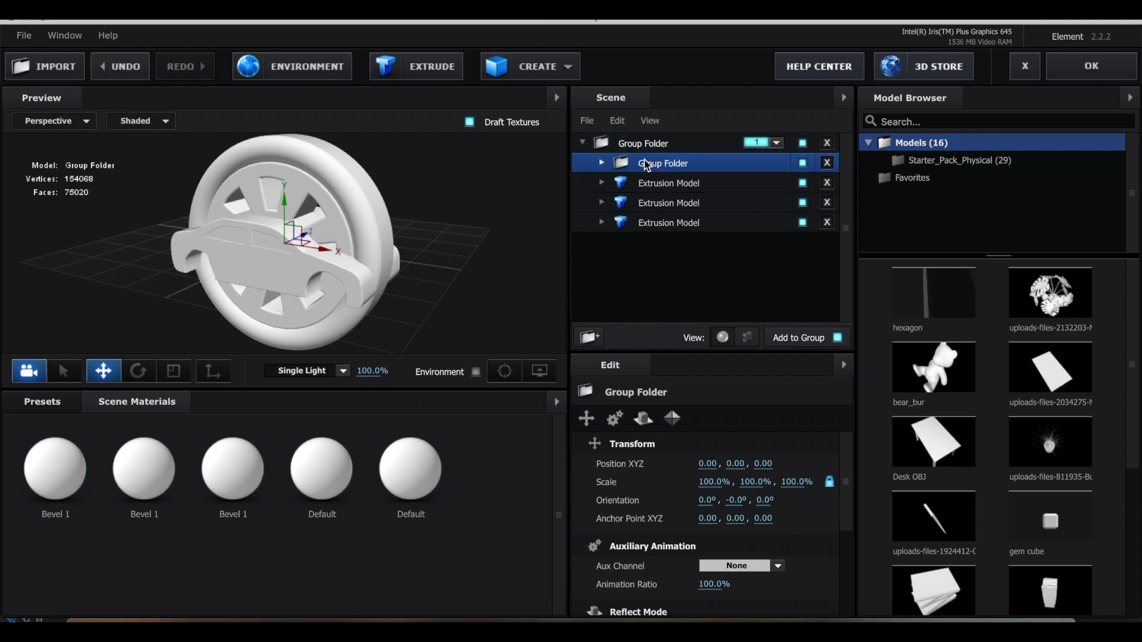
pyautogui.moveTo(712, 481); pyautogui.dragTo(602, 494)
pyautogui.scroll(8, 433, 286)
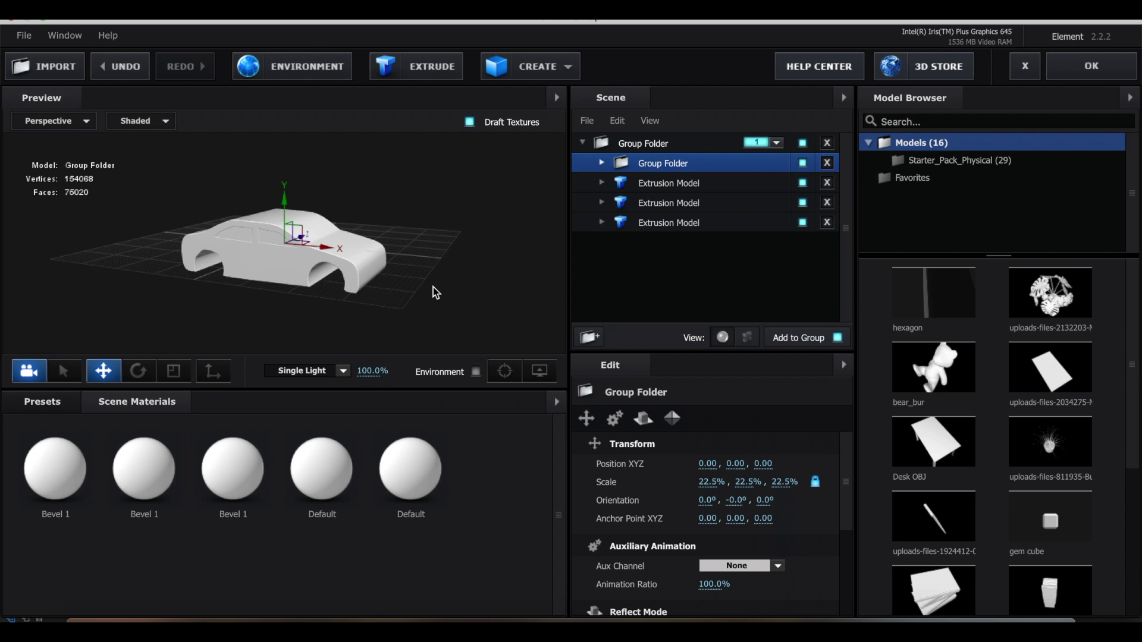
# - Fit the wheel group into the rear wheel arch at position -1.57, -0.49, -1.20 with a uniform scale of 16.5%
pyautogui.scroll(2, 433, 286)
pyautogui.moveTo(304, 237); pyautogui.dragTo(264, 279)
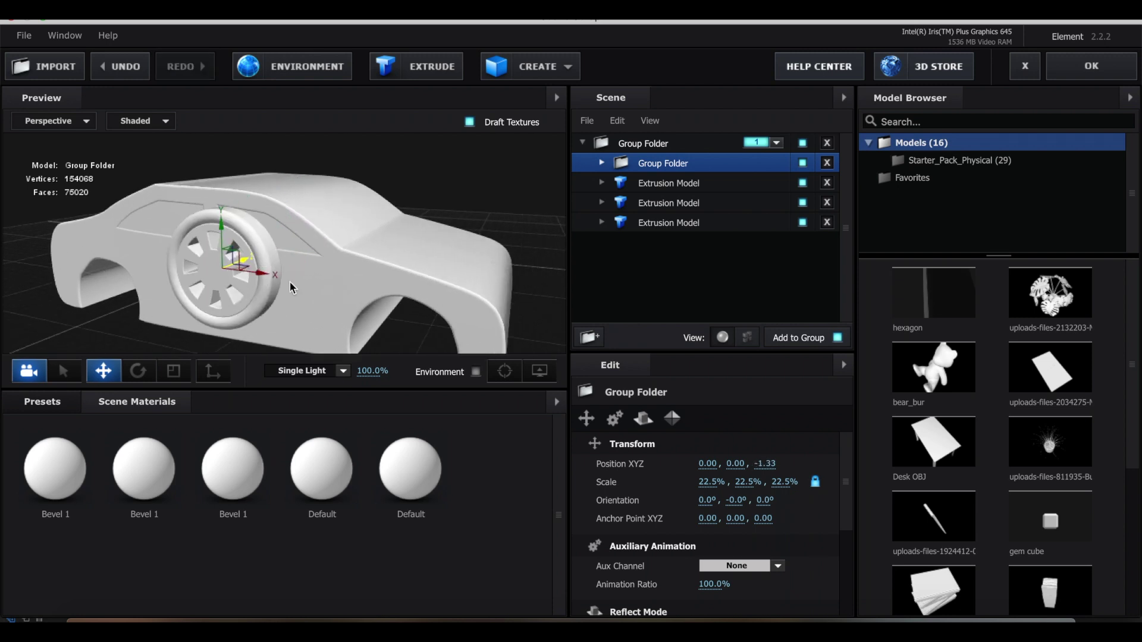
pyautogui.moveTo(709, 480); pyautogui.dragTo(698, 480)
pyautogui.moveTo(357, 279); pyautogui.dragTo(410, 277)
pyautogui.moveTo(323, 266); pyautogui.dragTo(152, 269)
pyautogui.moveTo(111, 215); pyautogui.dragTo(111, 270)
pyautogui.moveTo(740, 485); pyautogui.dragTo(745, 485)
pyautogui.scroll(-3, 427, 272)
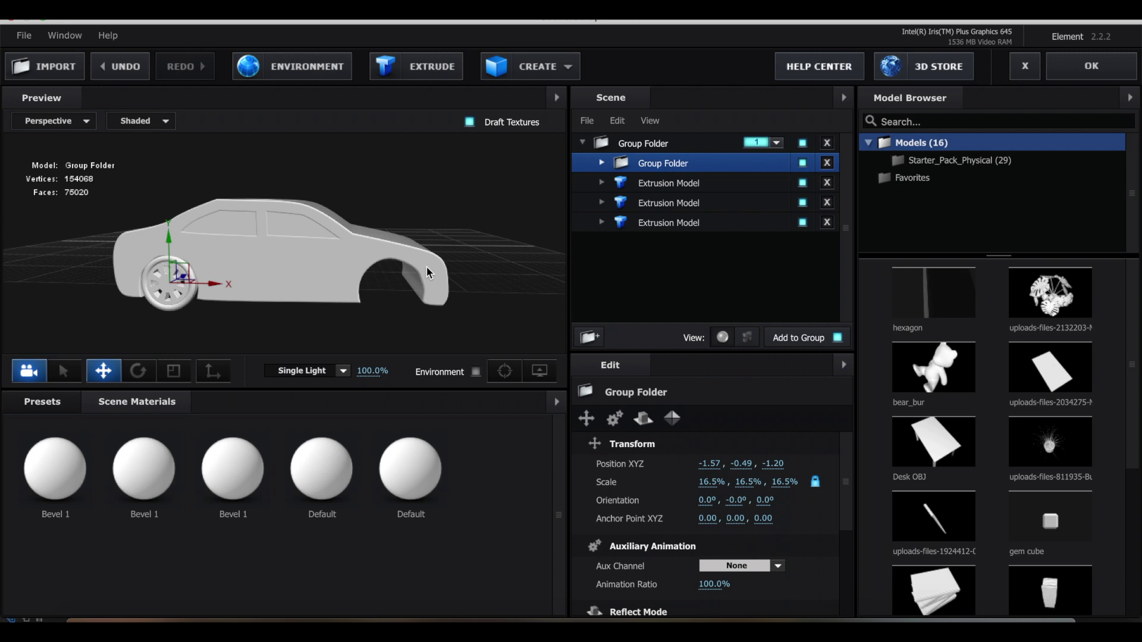
# - Duplicate the rear wheel group, move the copy to X 1.65 in the front wheel arch, and duplicate that front wheel
pyautogui.hotkey('ctrl', 'd')
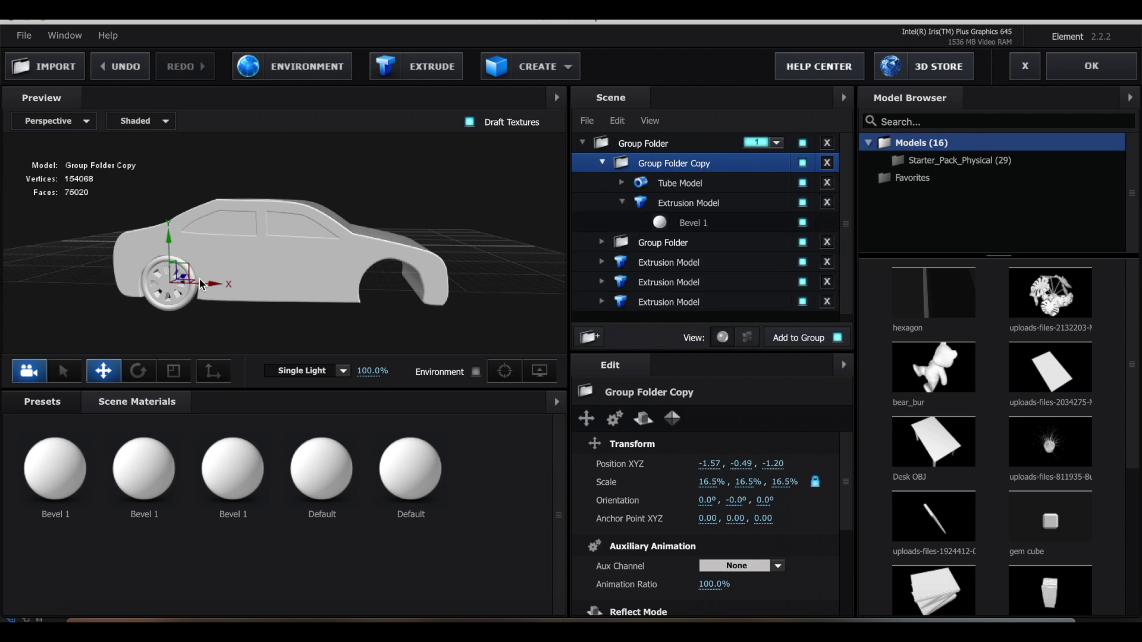
pyautogui.moveTo(206, 287); pyautogui.dragTo(411, 318)
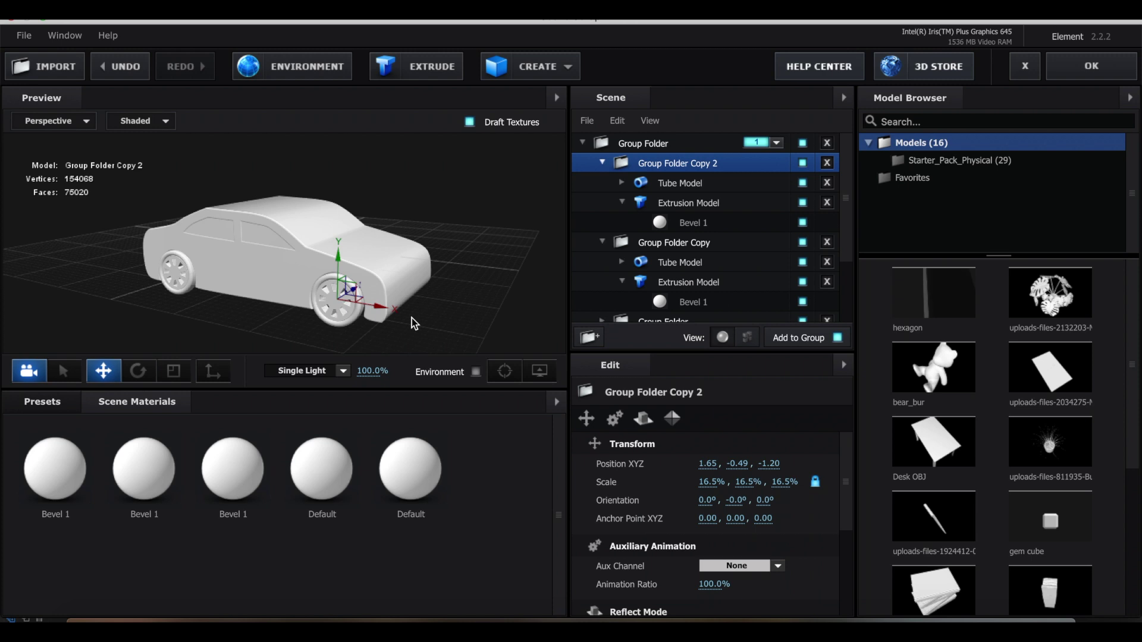
# - Set the Z position of the second front wheel copy to 1.20 on the opposite side of the car
pyautogui.click(770, 465)
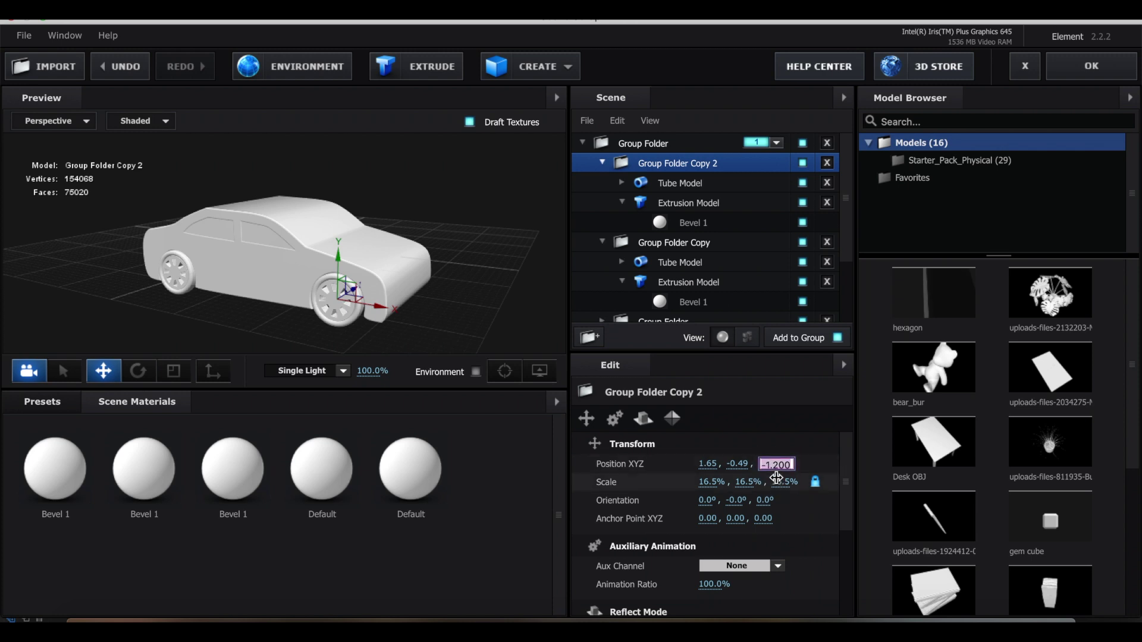
pyautogui.click(765, 465)
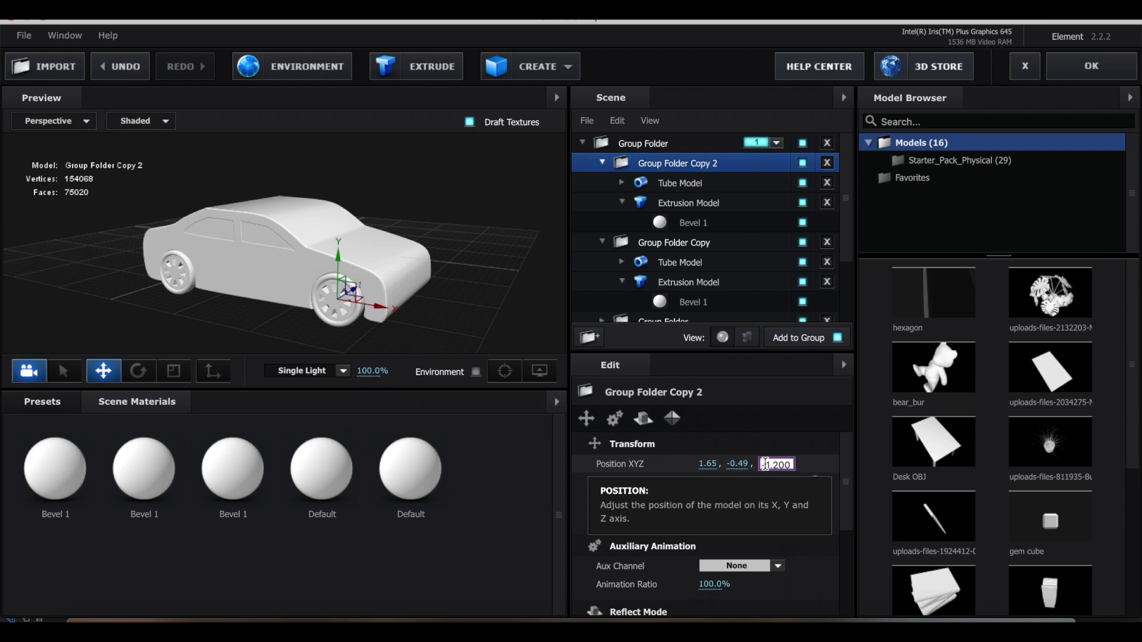
pyautogui.press('BackSpace')
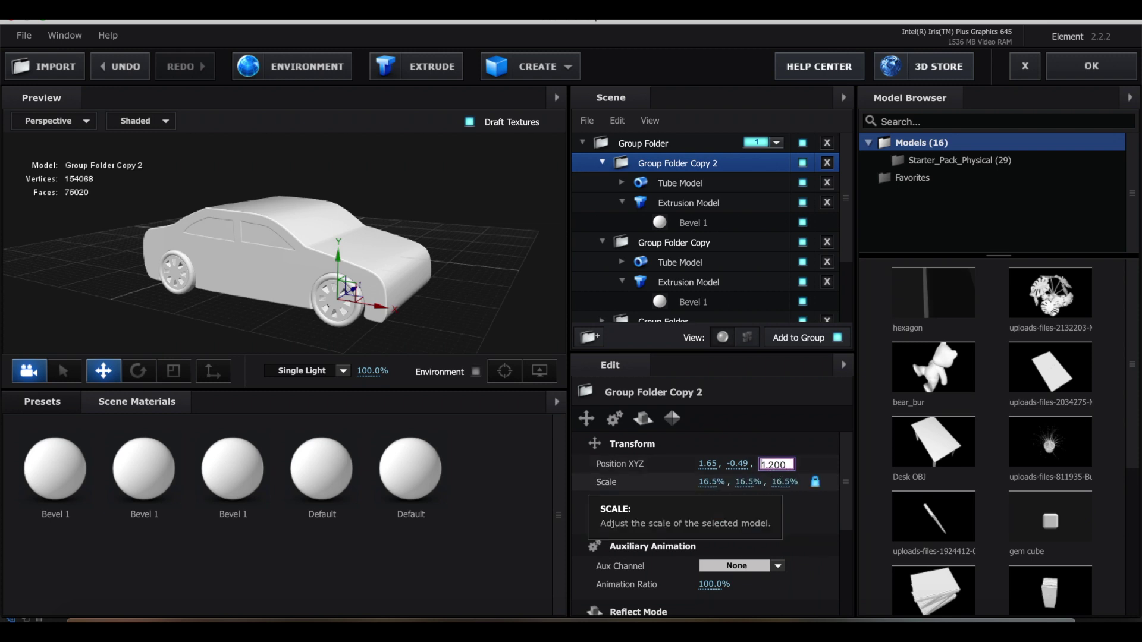
pyautogui.press('BackSpace')
pyautogui.press('Return')
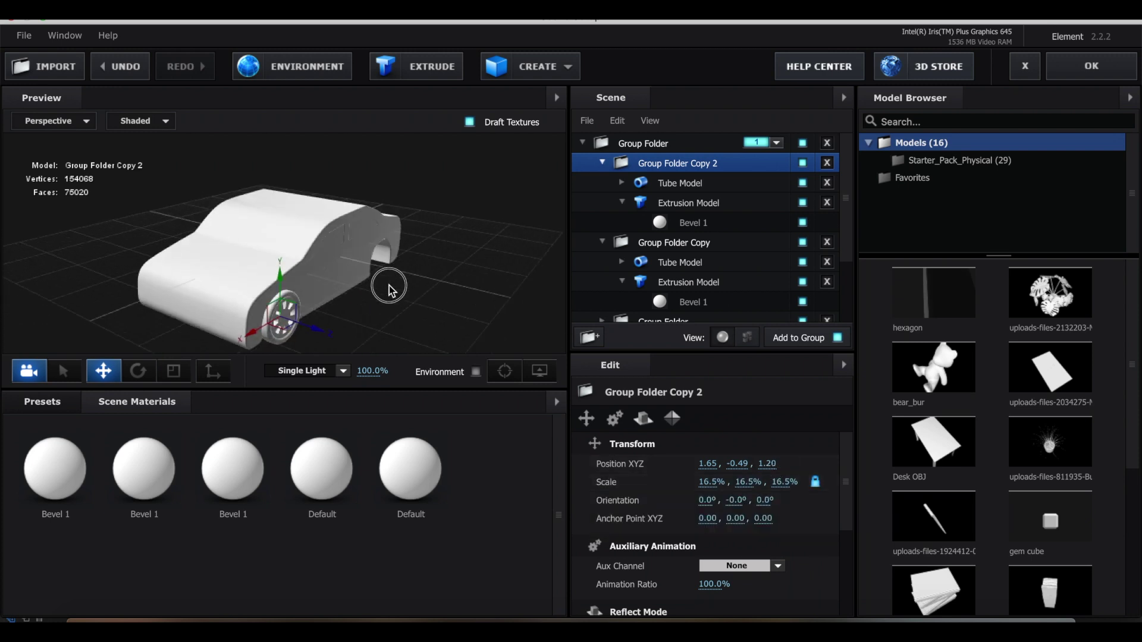
pyautogui.moveTo(390, 290); pyautogui.dragTo(364, 284)
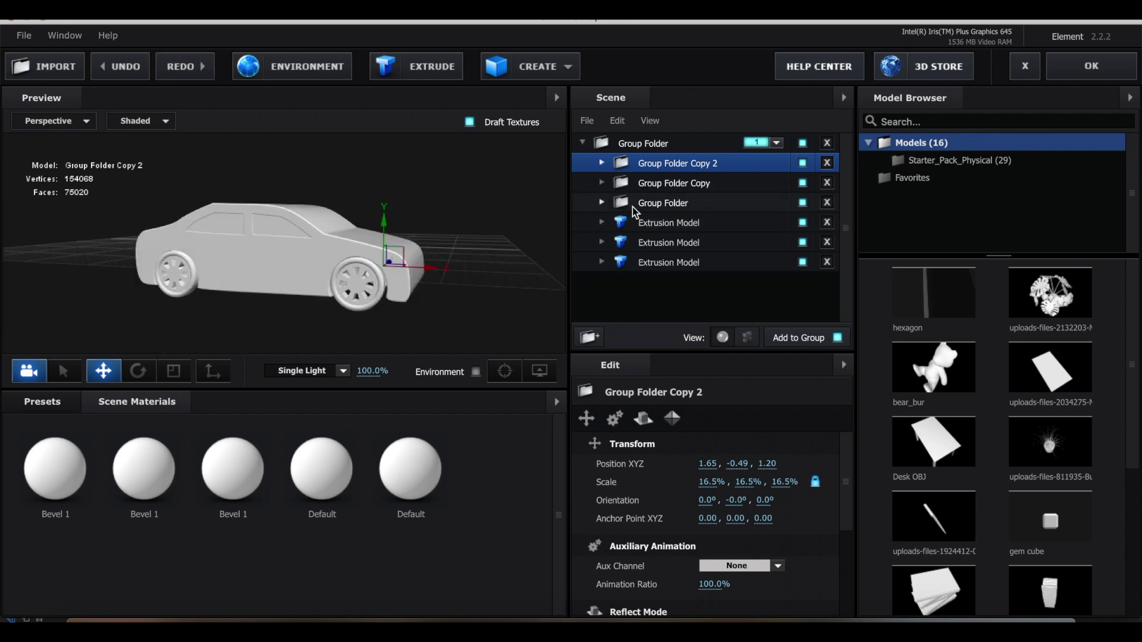
# - Duplicate the rear wheel group and set the copy's Z position to 1.20 for the opposite side
pyautogui.click(633, 207)
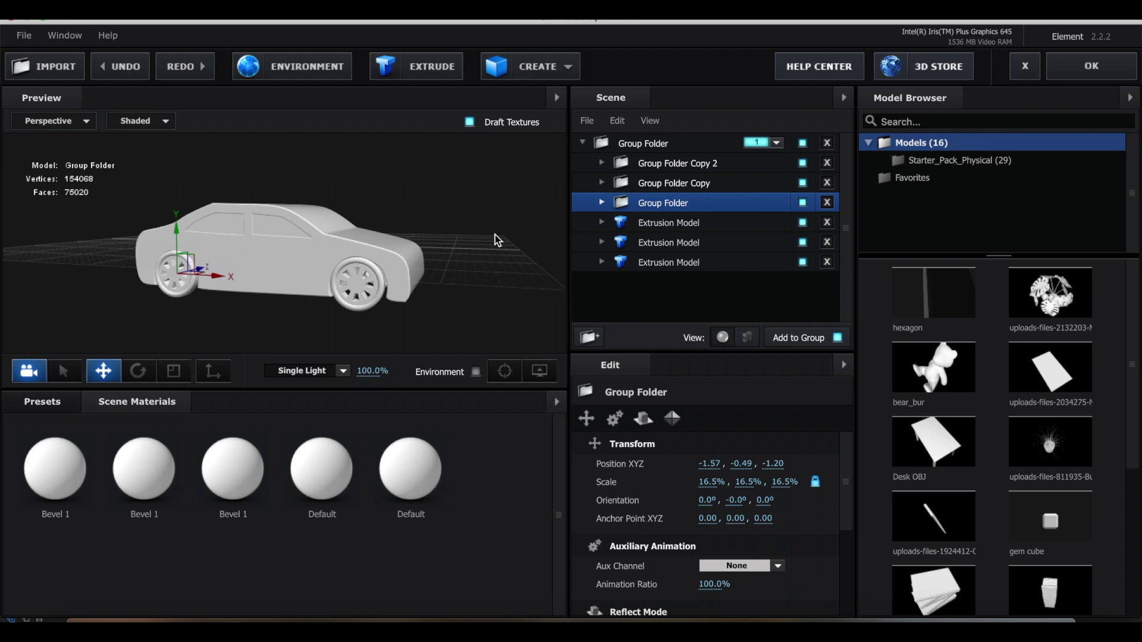
pyautogui.hotkey('ctrl', 'shift', 'z')
pyautogui.click(767, 465)
pyautogui.click(766, 464)
pyautogui.press('BackSpace')
pyautogui.press('Return')
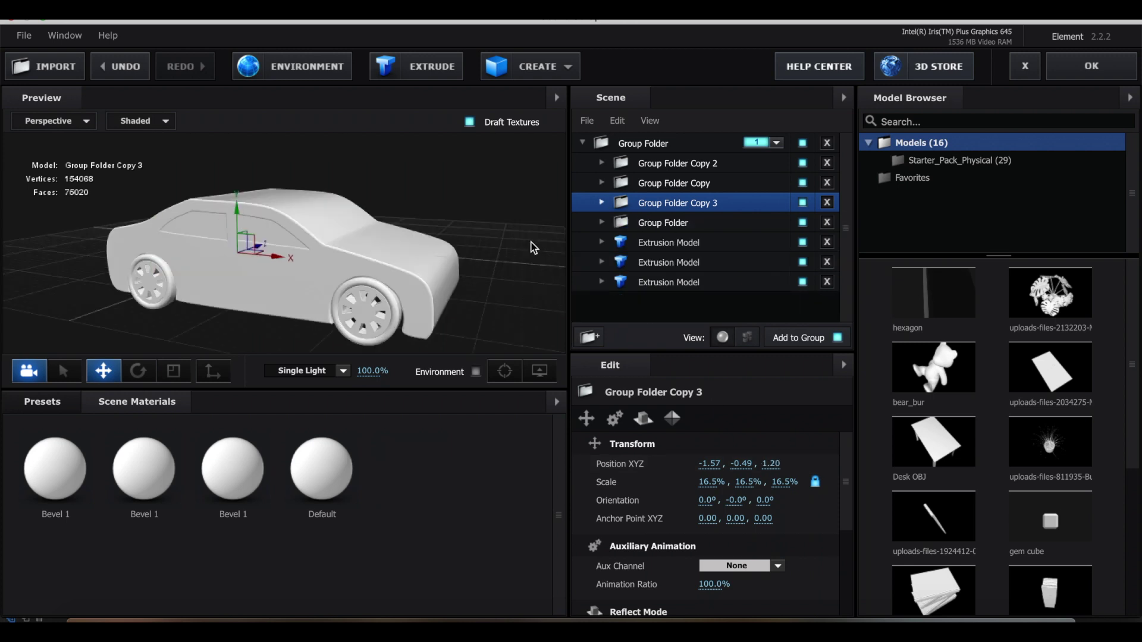
# - Select the Custom Path 1 extrusion and toggle its visibility to check that it is the car body
pyautogui.click(636, 285)
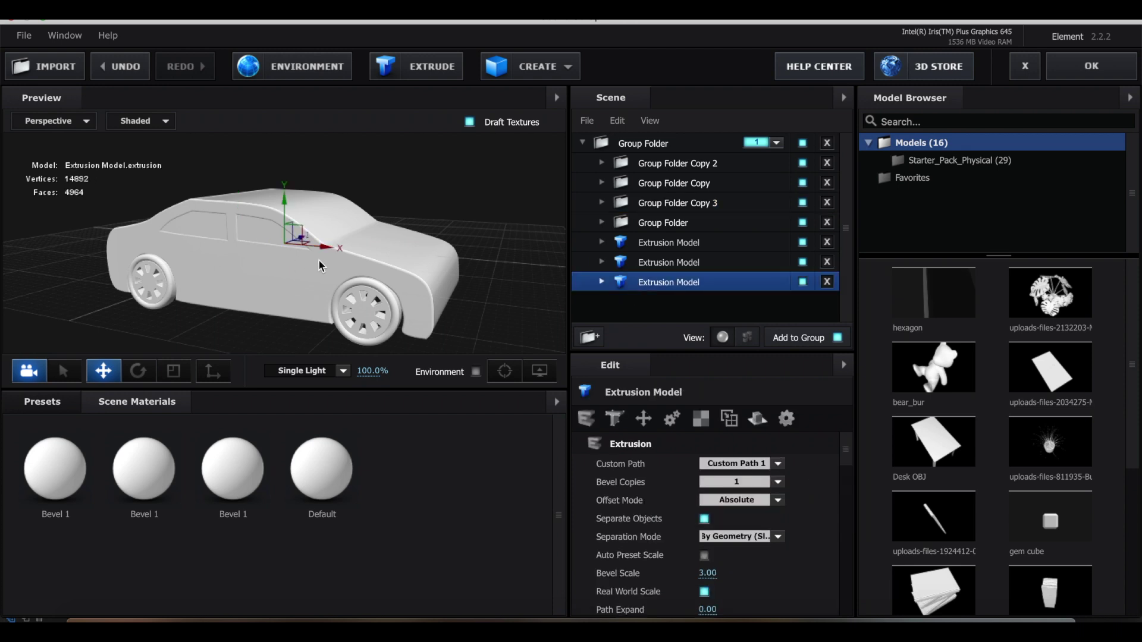
pyautogui.click(802, 283)
pyautogui.click(804, 284)
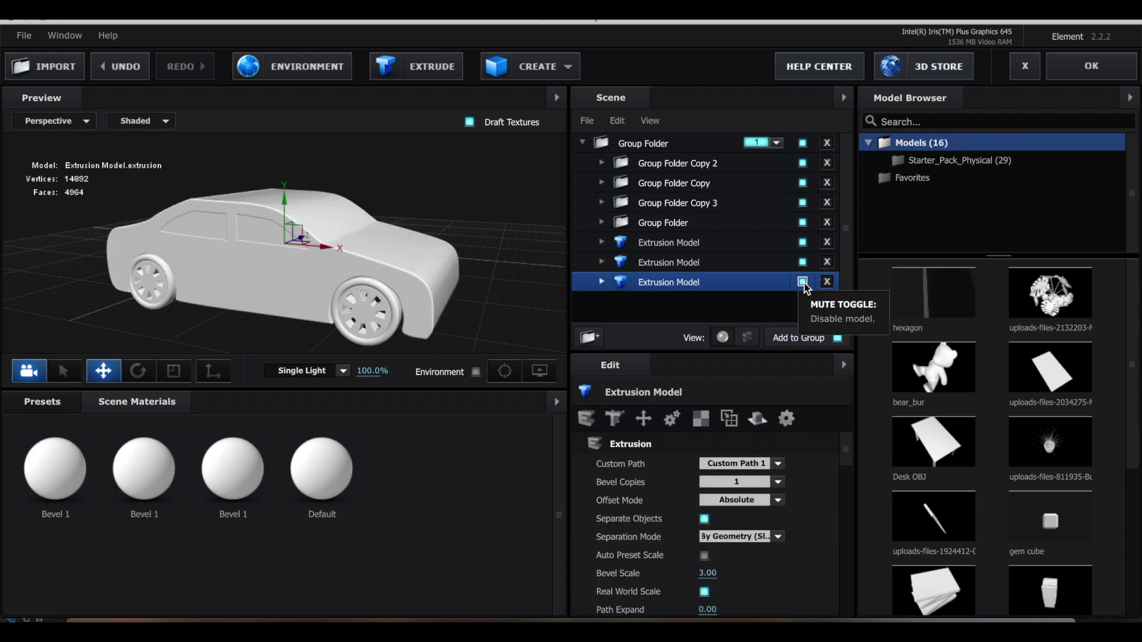
pyautogui.press('super+z')
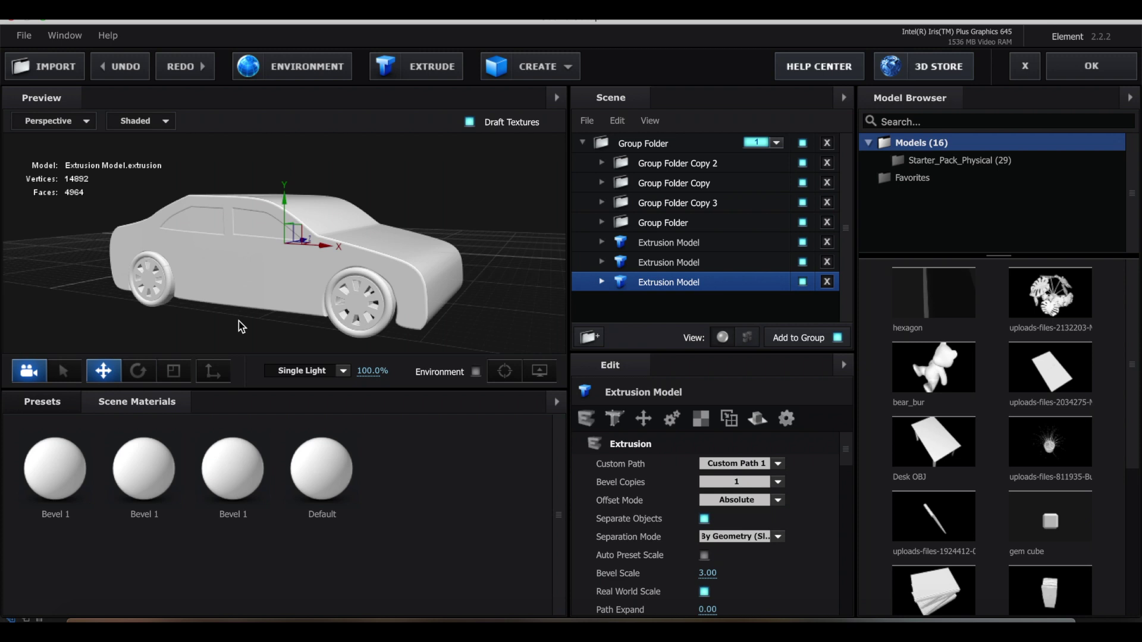
# - Apply the Metal_Diffused physical material preset to the car body extrusion
pyautogui.click(44, 402)
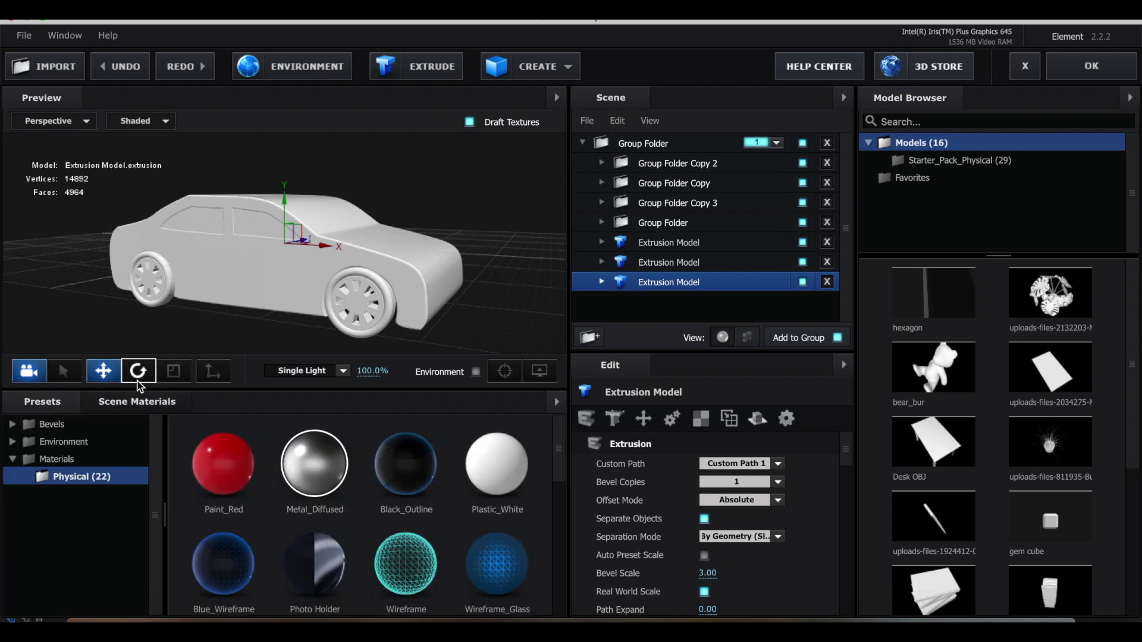
pyautogui.moveTo(315, 464); pyautogui.dragTo(654, 288)
pyautogui.moveTo(444, 281); pyautogui.dragTo(451, 295)
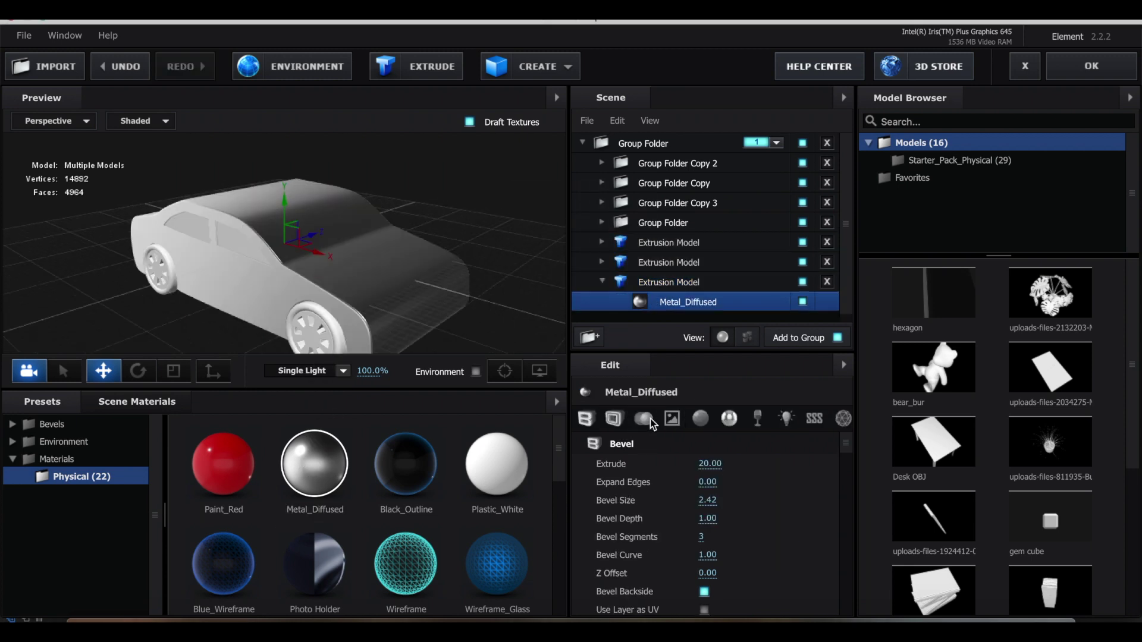
# - Set the Reflectivity color of the body's Metal_Diffused material to blue 215ECF and lower the Reflectivity intensity
pyautogui.click(702, 418)
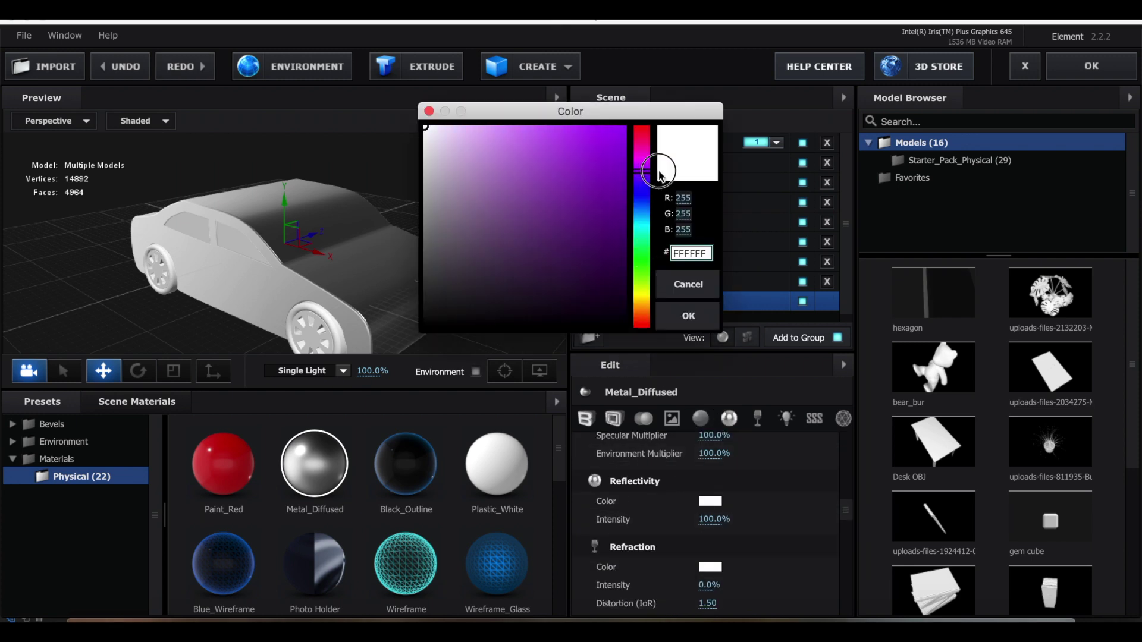
pyautogui.click(708, 500)
pyautogui.moveTo(594, 188)
pyautogui.mouseDown()
pyautogui.moveTo(586, 203)
pyautogui.moveTo(581, 183)
pyautogui.mouseUp()
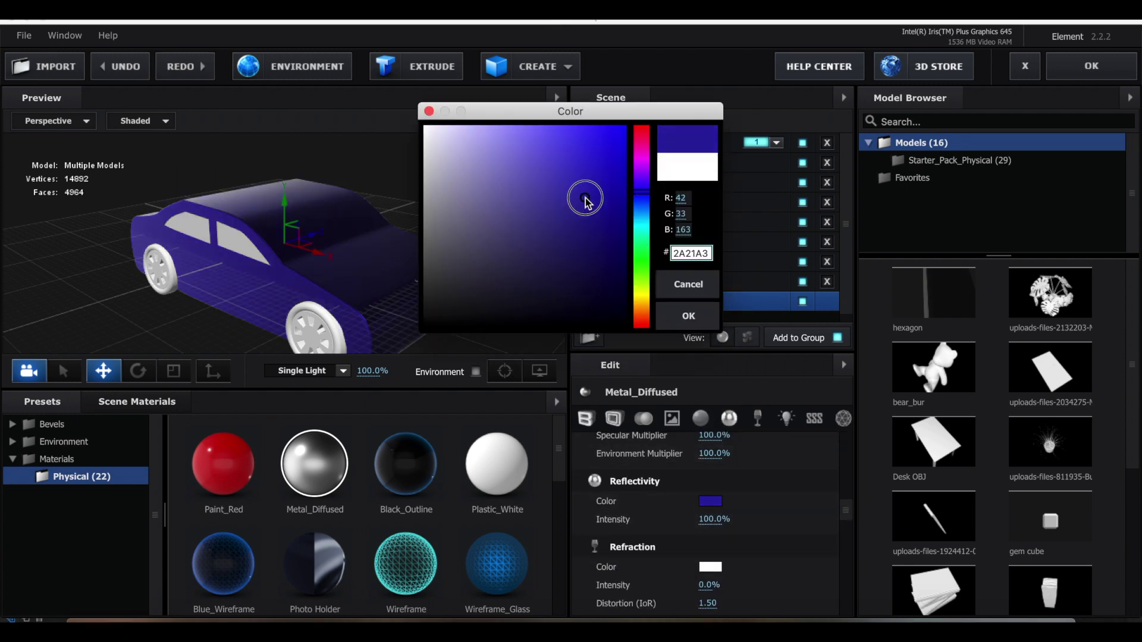
pyautogui.moveTo(634, 202); pyautogui.dragTo(639, 209)
pyautogui.click(594, 163)
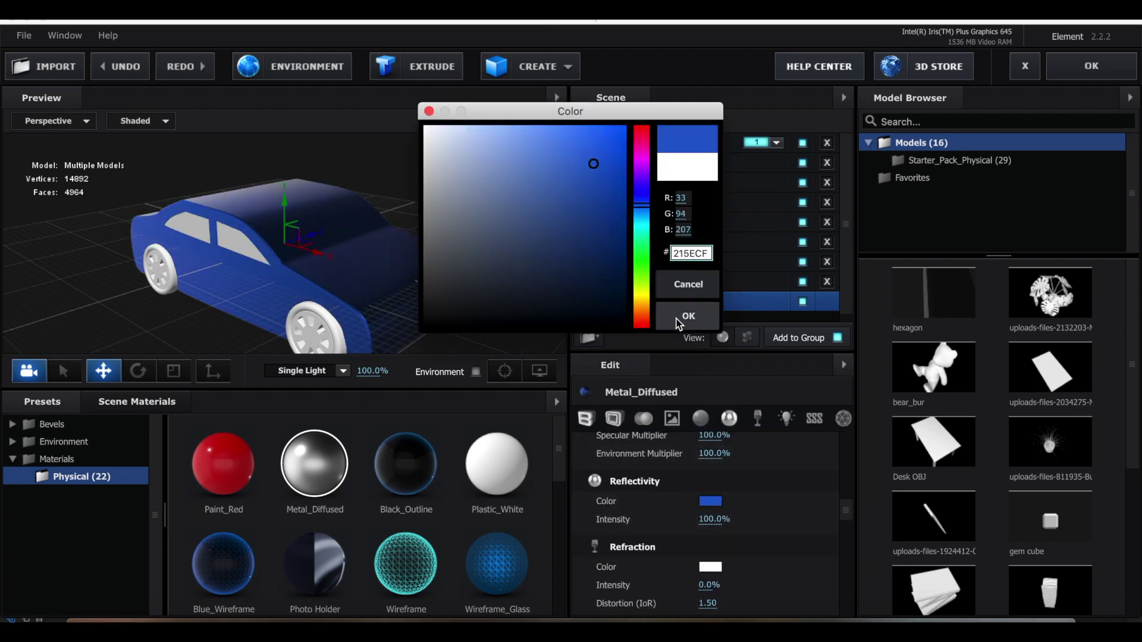
pyautogui.click(678, 319)
pyautogui.moveTo(709, 521); pyautogui.dragTo(668, 523)
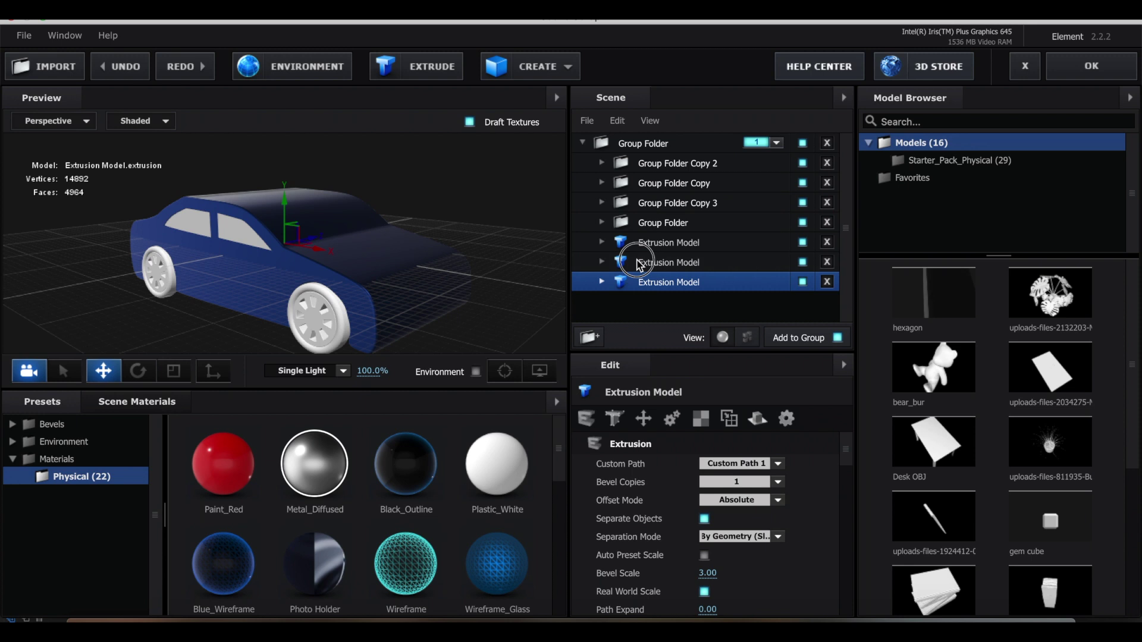
# - Apply the Glass physical material preset to the window extrusion directly above the car body extrusion
pyautogui.click(639, 263)
pyautogui.scroll(-5, 509, 579)
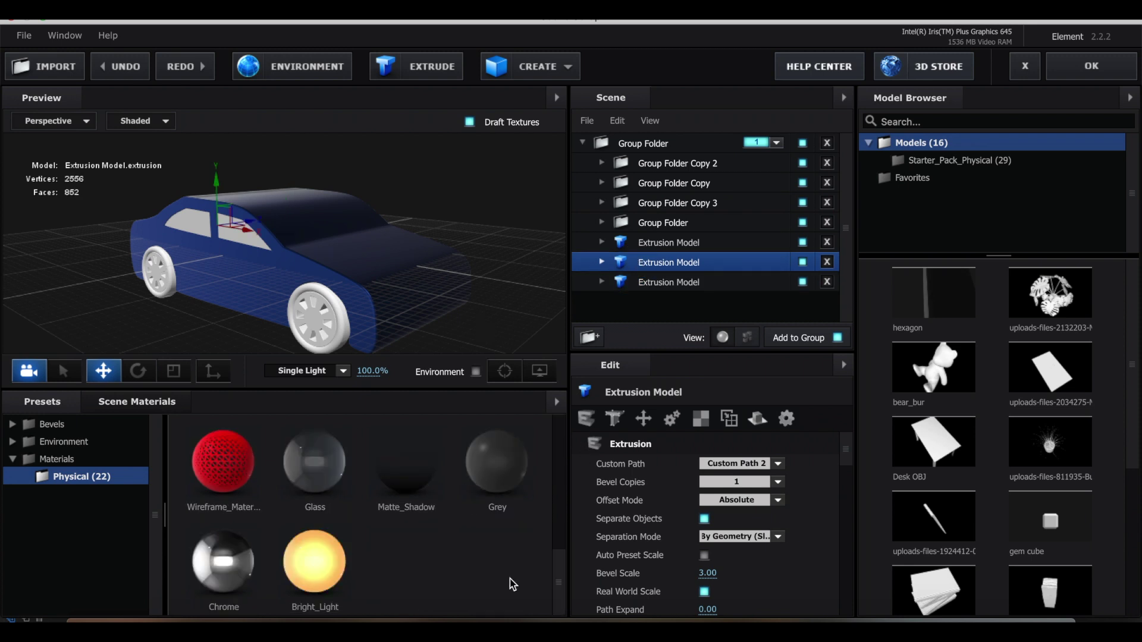
pyautogui.moveTo(314, 461); pyautogui.dragTo(651, 263)
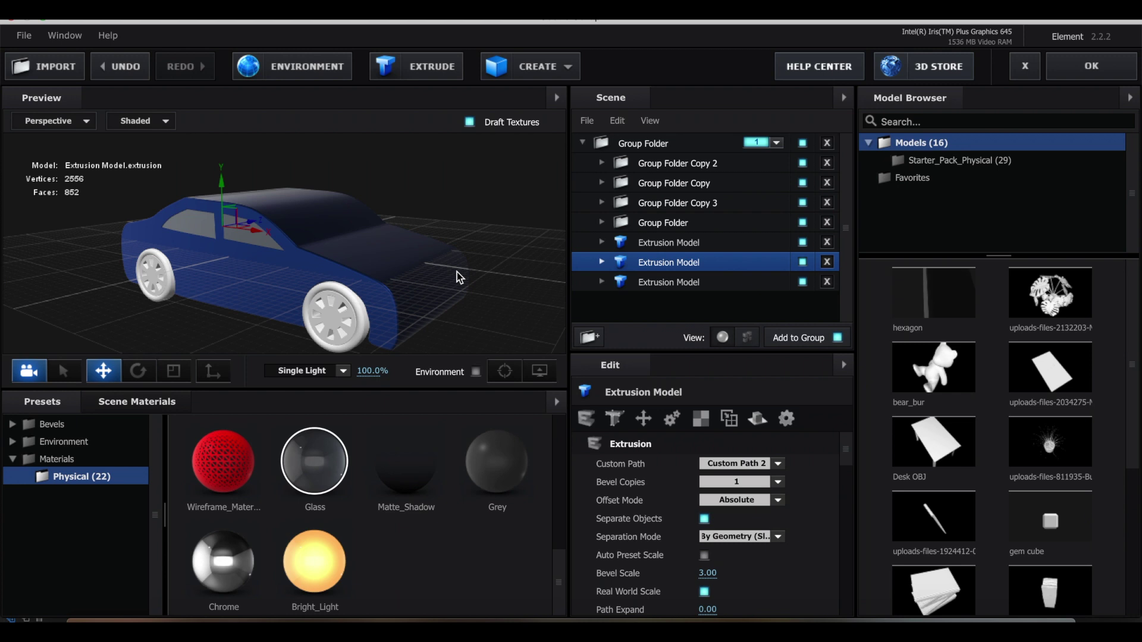
# - Set the Glass material's Force Opacity to 36% and apply it to the other window extrusion
pyautogui.click(154, 408)
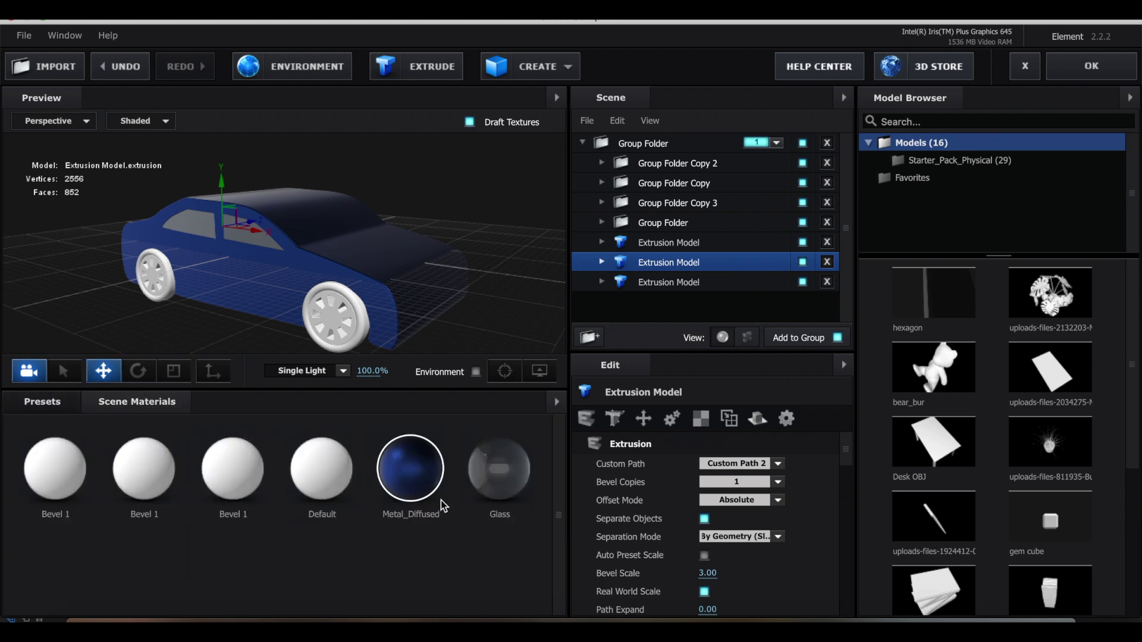
pyautogui.click(487, 480)
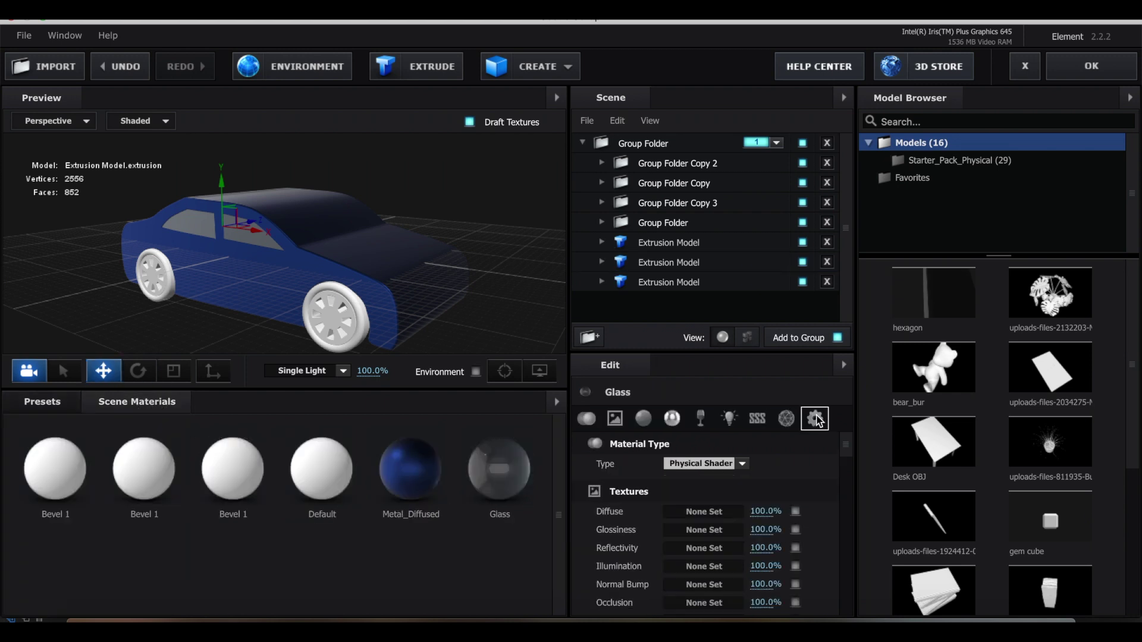
pyautogui.click(815, 419)
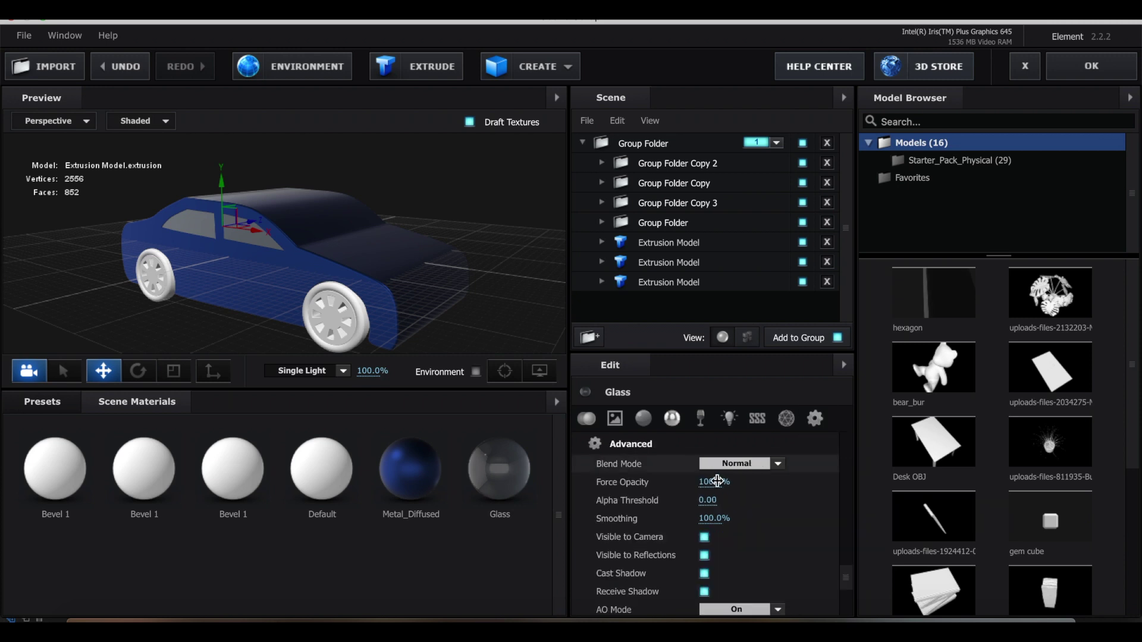
pyautogui.moveTo(713, 481); pyautogui.dragTo(671, 490)
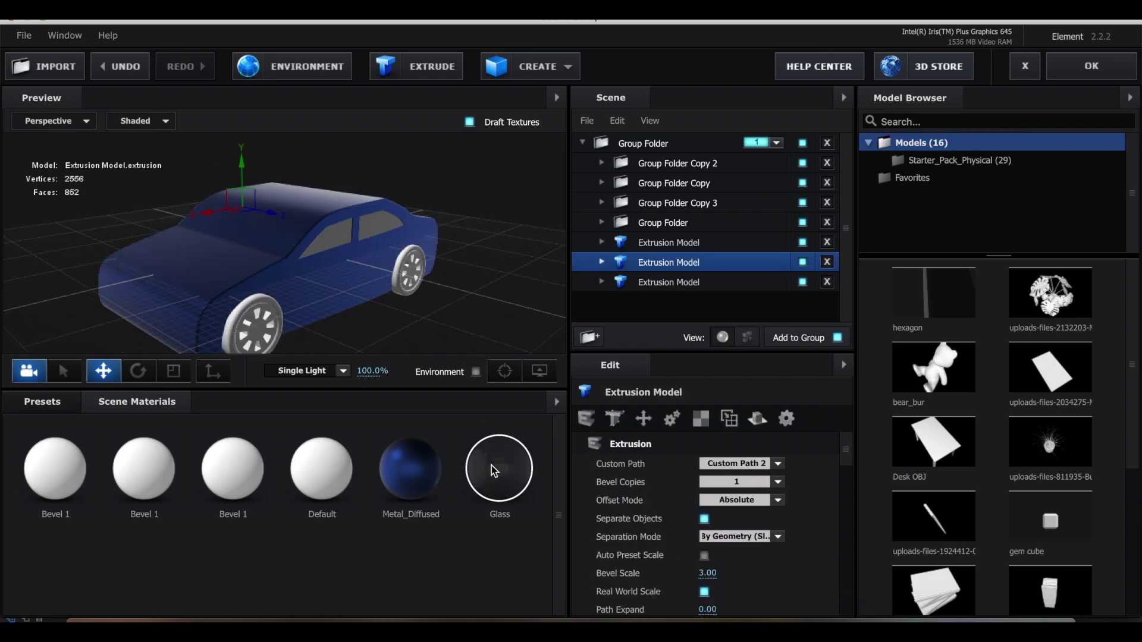
pyautogui.moveTo(491, 466); pyautogui.dragTo(648, 240)
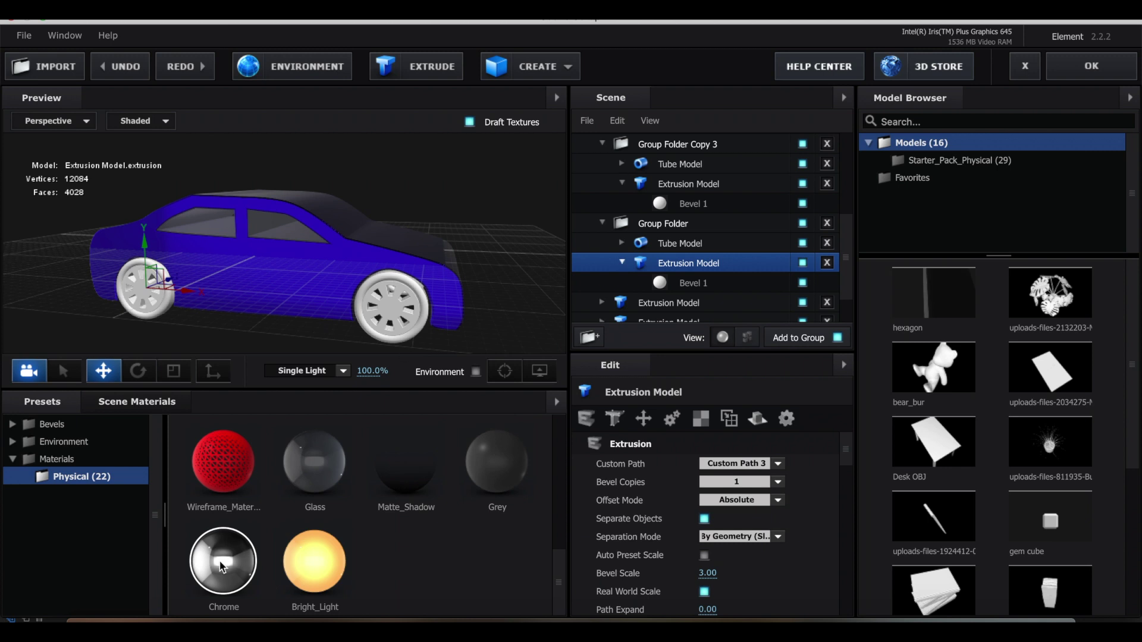
# - Apply the Chrome material preset to the rim extrusions in all four wheel groups
pyautogui.moveTo(228, 553); pyautogui.dragTo(672, 280)
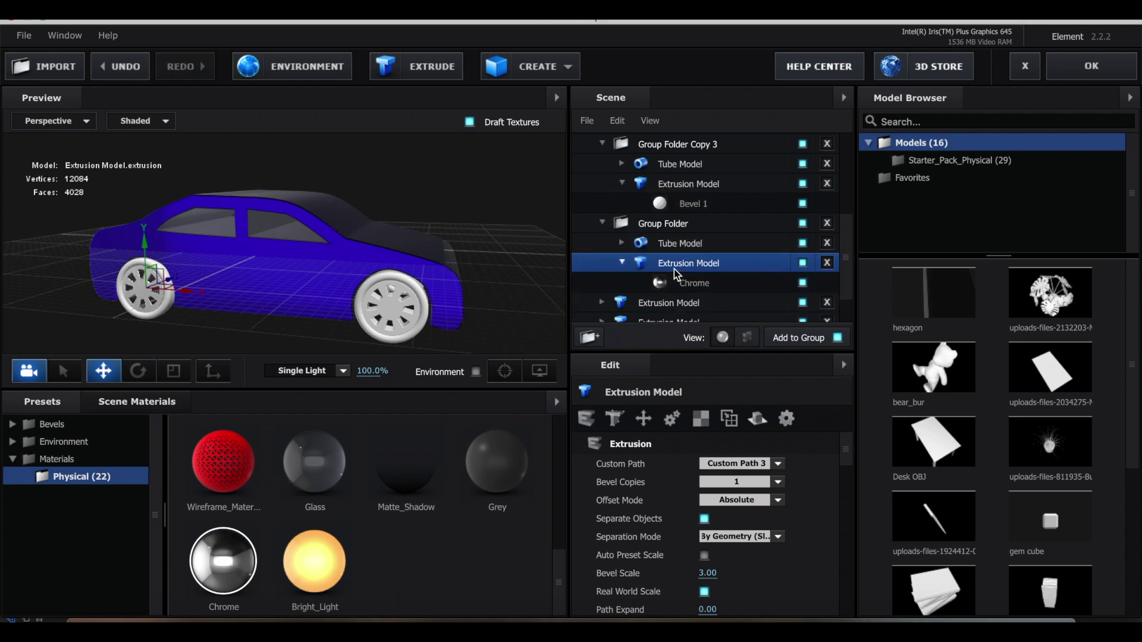
pyautogui.moveTo(354, 290)
pyautogui.mouseDown()
pyautogui.moveTo(393, 285)
pyautogui.moveTo(341, 291)
pyautogui.mouseUp()
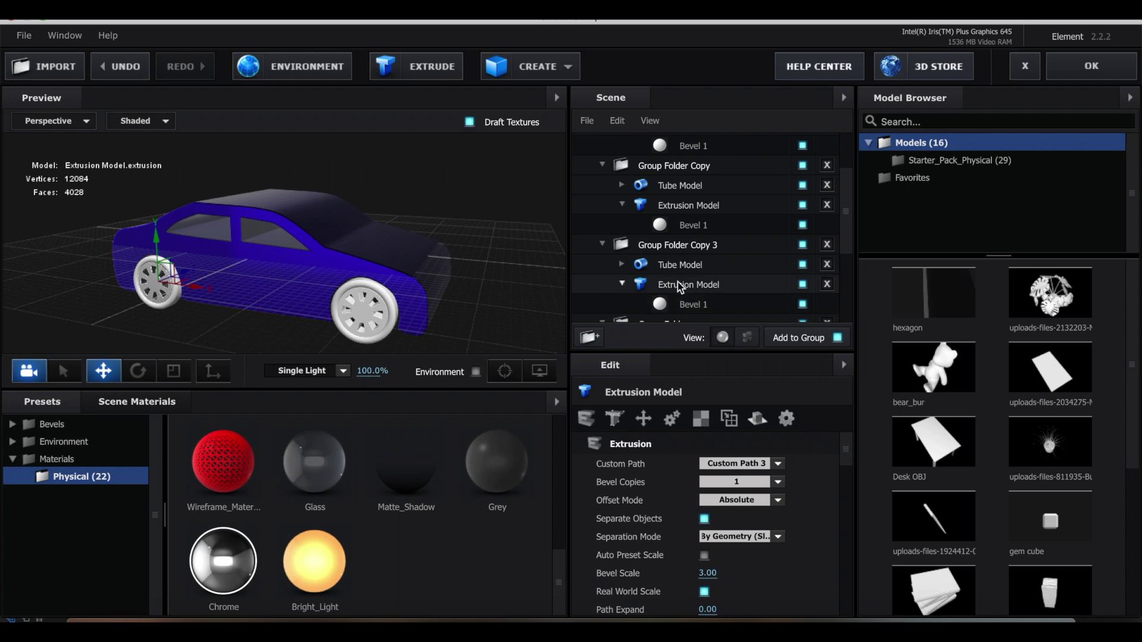
pyautogui.click(677, 282)
pyautogui.scroll(2, 679, 246)
pyautogui.keyDown('ctrl'); pyautogui.click(683, 232); pyautogui.keyUp('ctrl')
pyautogui.scroll(1, 678, 235)
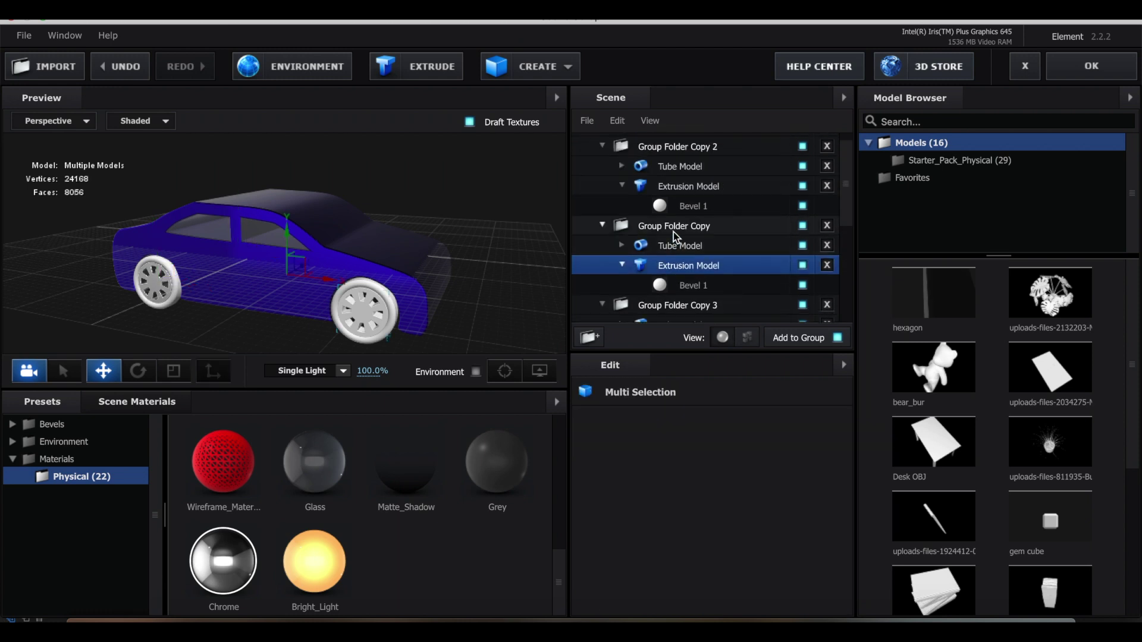
pyautogui.keyDown('ctrl'); pyautogui.click(668, 189); pyautogui.keyUp('ctrl')
pyautogui.moveTo(231, 564); pyautogui.dragTo(661, 270)
pyautogui.moveTo(414, 263)
pyautogui.mouseDown()
pyautogui.moveTo(255, 247)
pyautogui.moveTo(423, 244)
pyautogui.mouseUp()
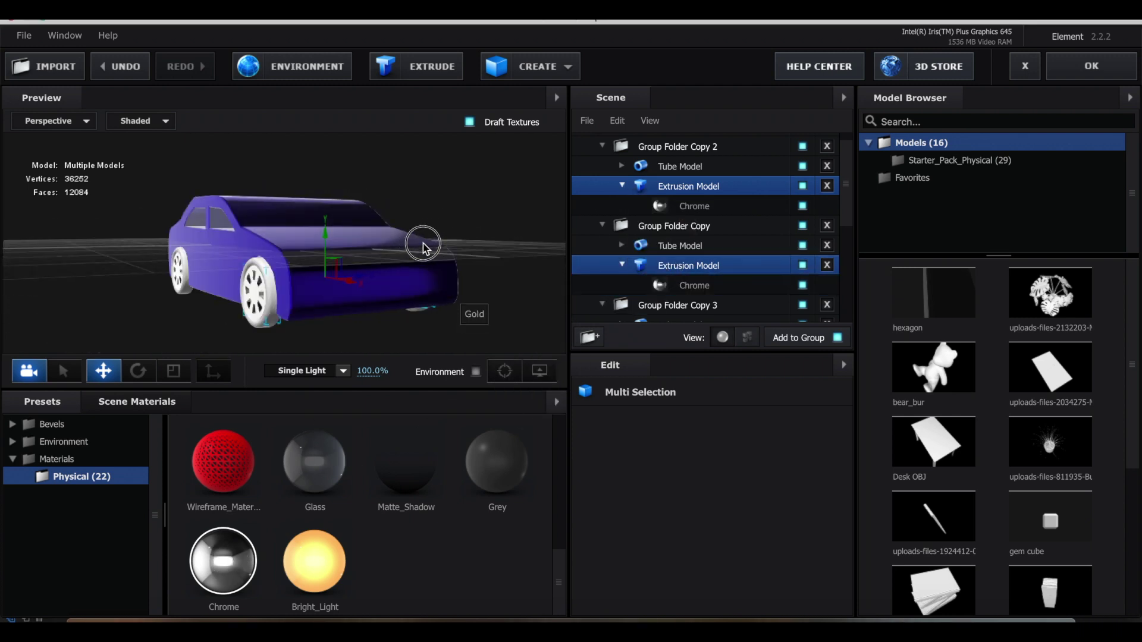
pyautogui.moveTo(423, 244); pyautogui.dragTo(433, 245)
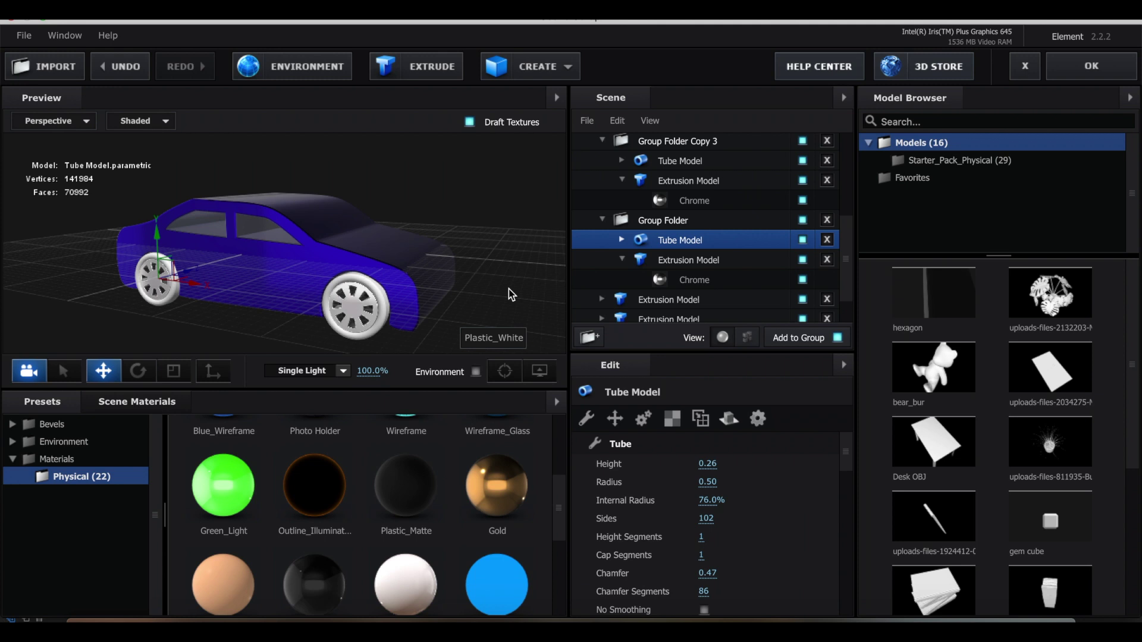
# - Apply the Plastic_Matte material preset to the tube models that form the tires in all four wheel groups
pyautogui.scroll(5, 648, 235)
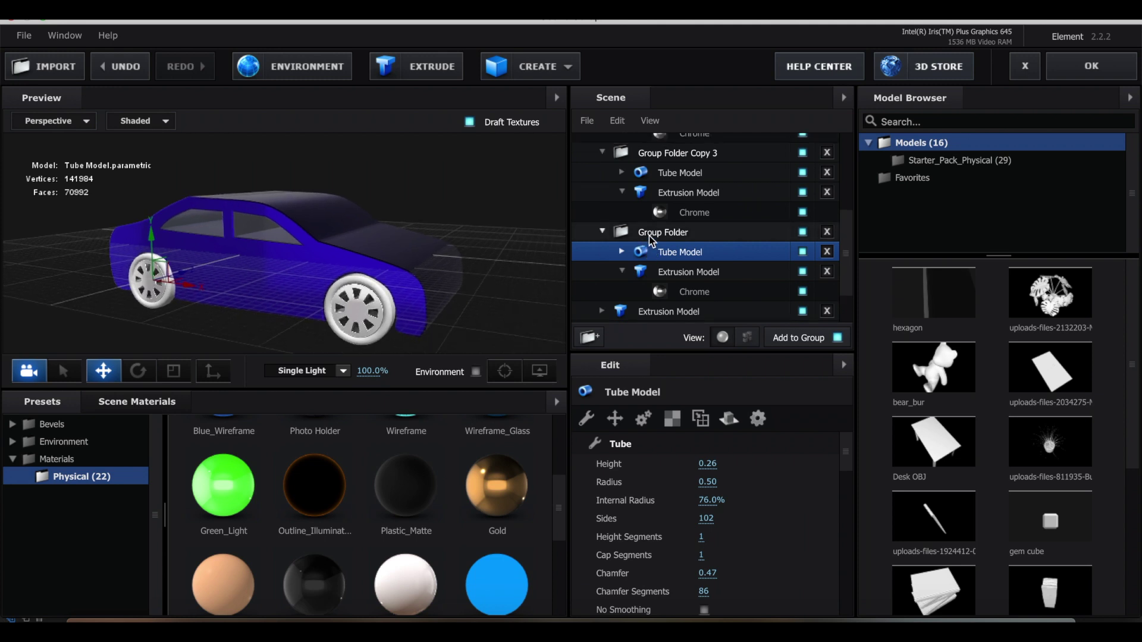
pyautogui.keyDown('ctrl'); pyautogui.click(663, 261); pyautogui.keyUp('ctrl')
pyautogui.keyDown('ctrl'); pyautogui.click(669, 182); pyautogui.keyUp('ctrl')
pyautogui.scroll(4, 666, 186)
pyautogui.keyDown('ctrl'); pyautogui.click(666, 185); pyautogui.keyUp('ctrl')
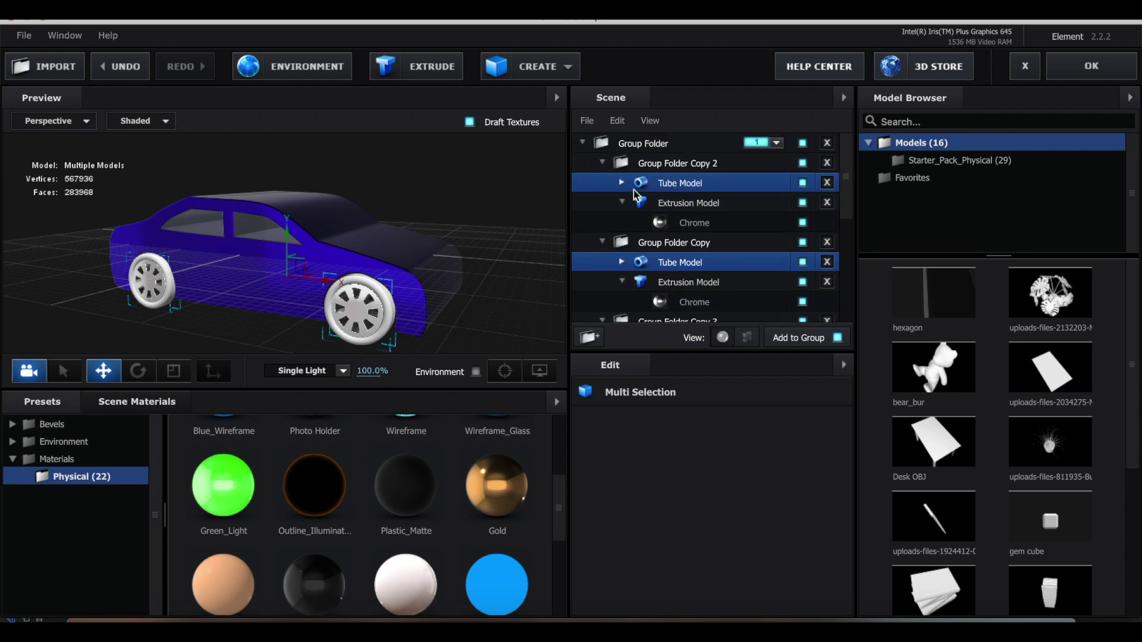
pyautogui.scroll(1, 425, 531)
pyautogui.moveTo(410, 576); pyautogui.dragTo(666, 184)
pyautogui.scroll(2, 169, 315)
pyautogui.moveTo(169, 321); pyautogui.dragTo(158, 299)
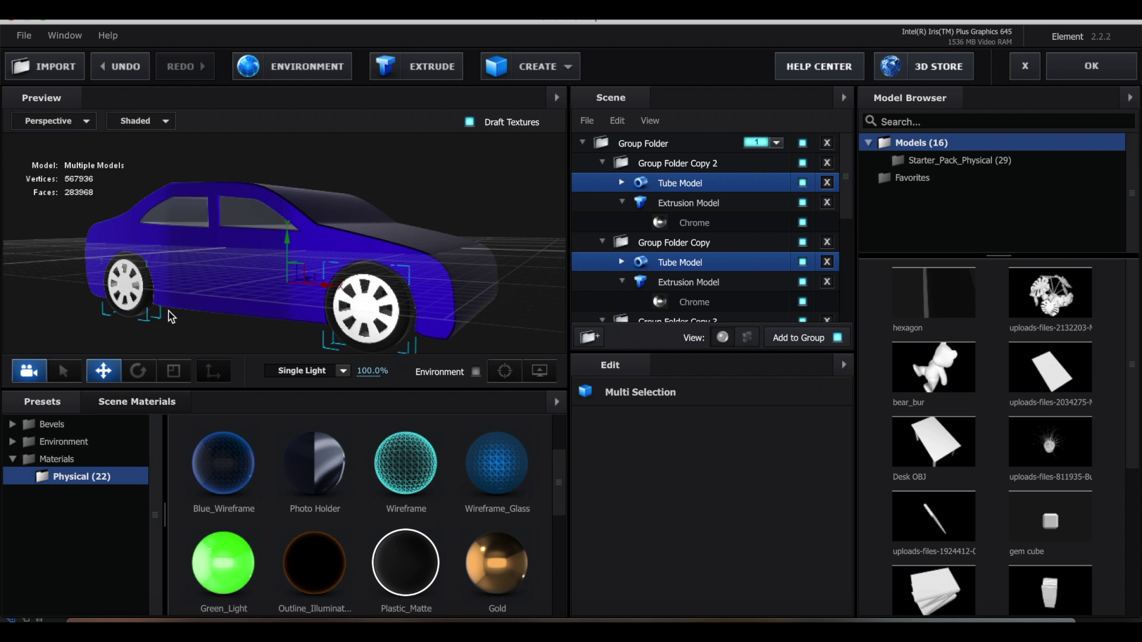
# - Adjust the Glossiness of the tires' Plastic_Matte material and accept the Element scene
pyautogui.click(155, 409)
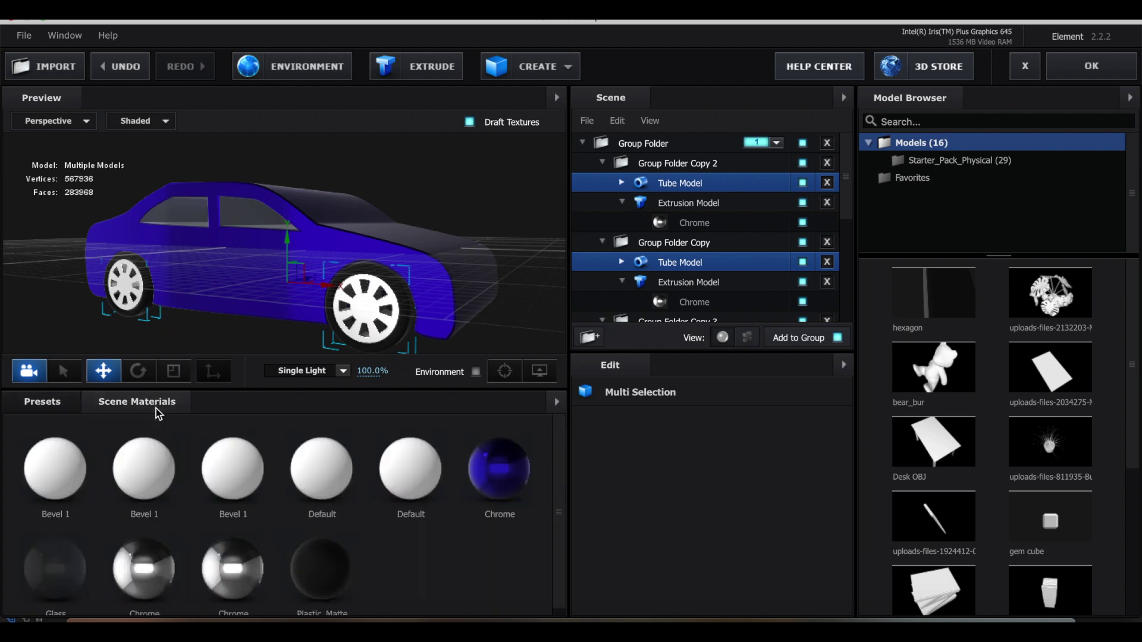
pyautogui.click(342, 564)
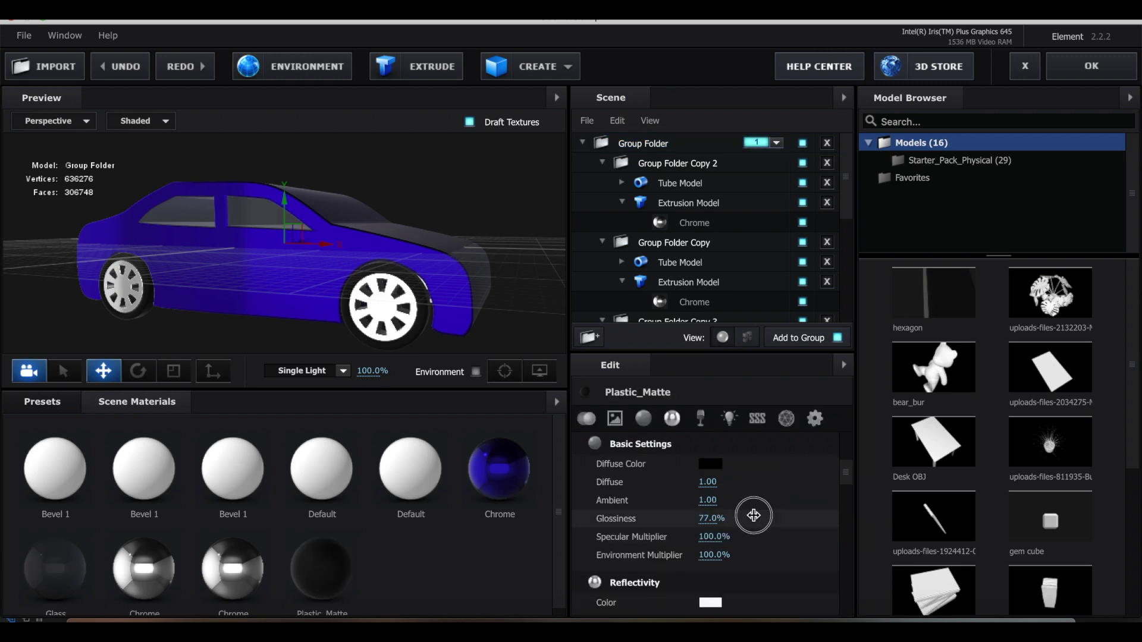
pyautogui.moveTo(776, 514); pyautogui.dragTo(741, 520)
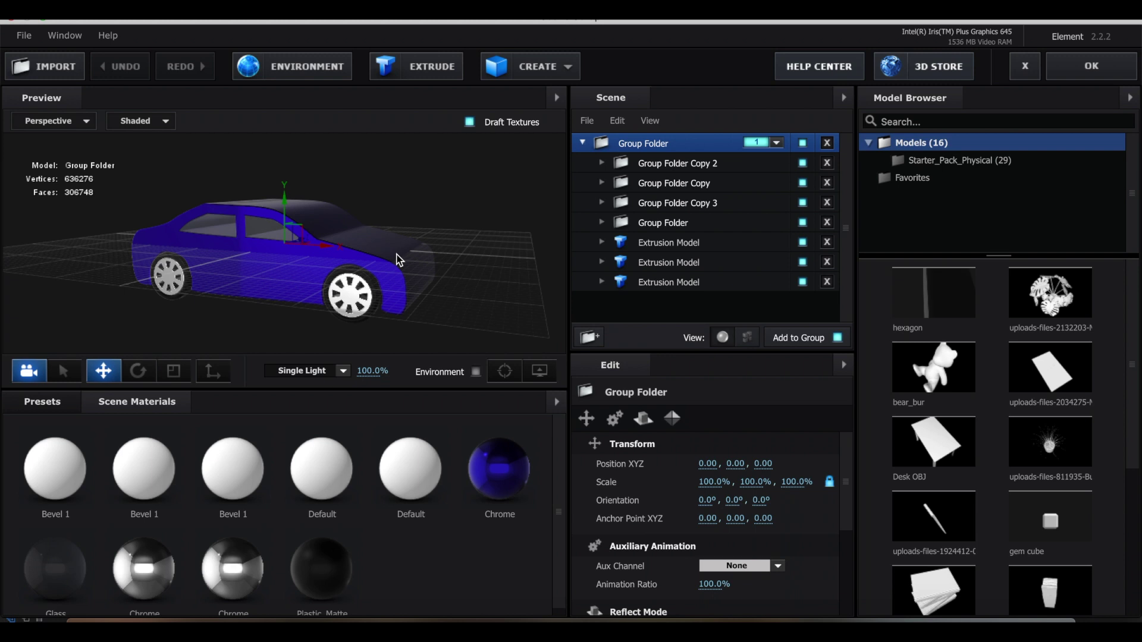
pyautogui.moveTo(398, 259)
pyautogui.mouseDown()
pyautogui.moveTo(357, 275)
pyautogui.moveTo(417, 272)
pyautogui.moveTo(415, 259)
pyautogui.mouseUp()
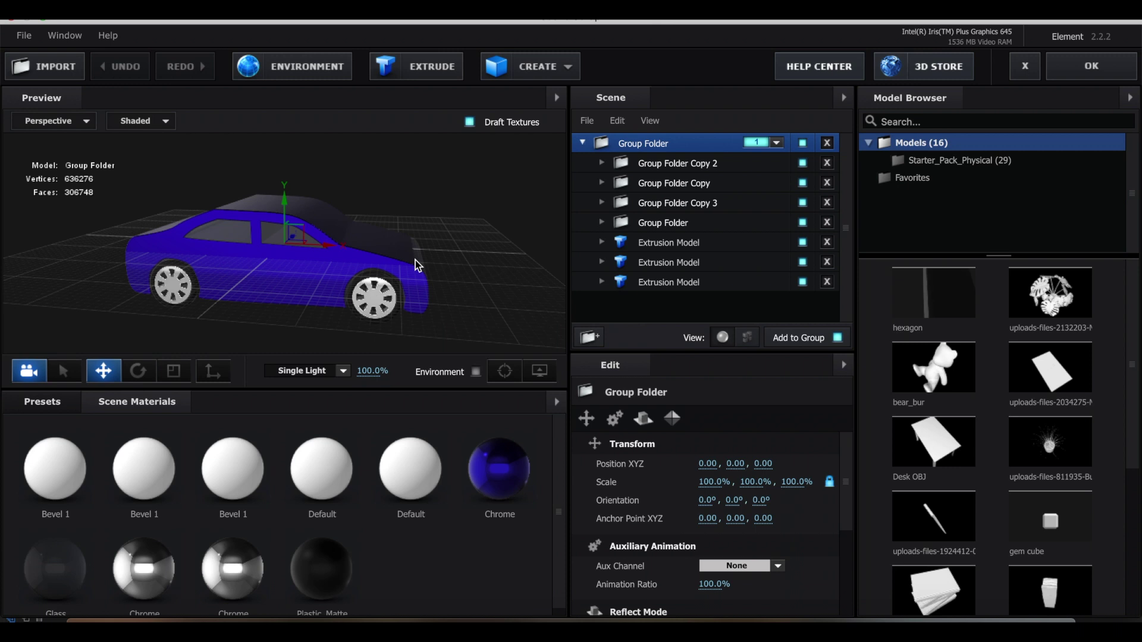
pyautogui.click(1078, 69)
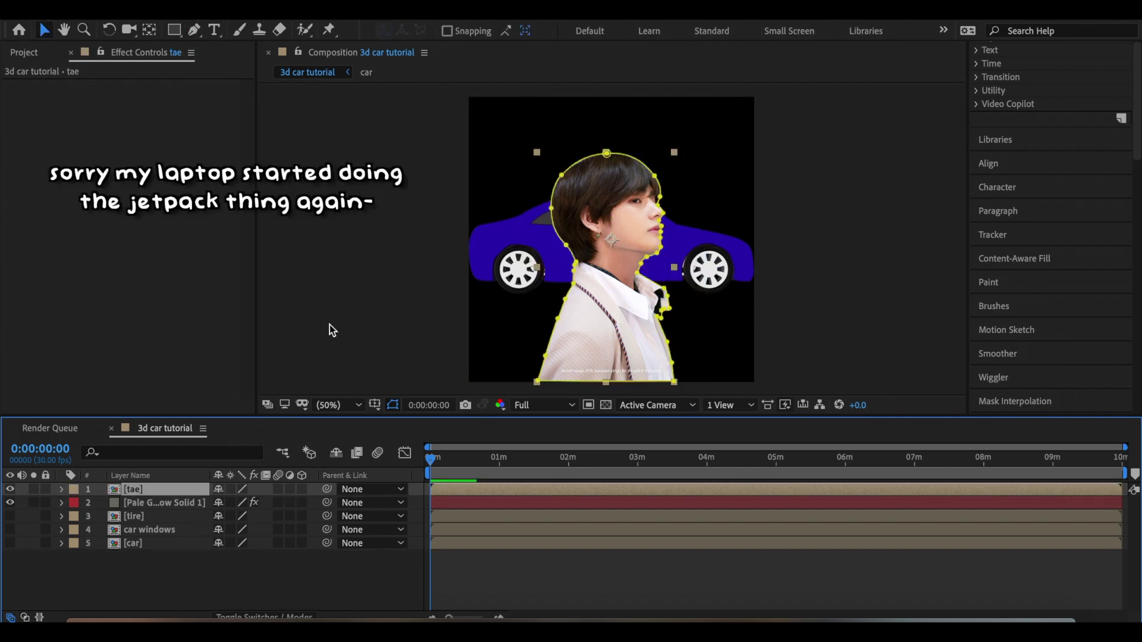
# - Hide the tae layer and assign it as Layer 1 of the solid's Element custom texture maps
pyautogui.click(9, 489)
pyautogui.click(143, 505)
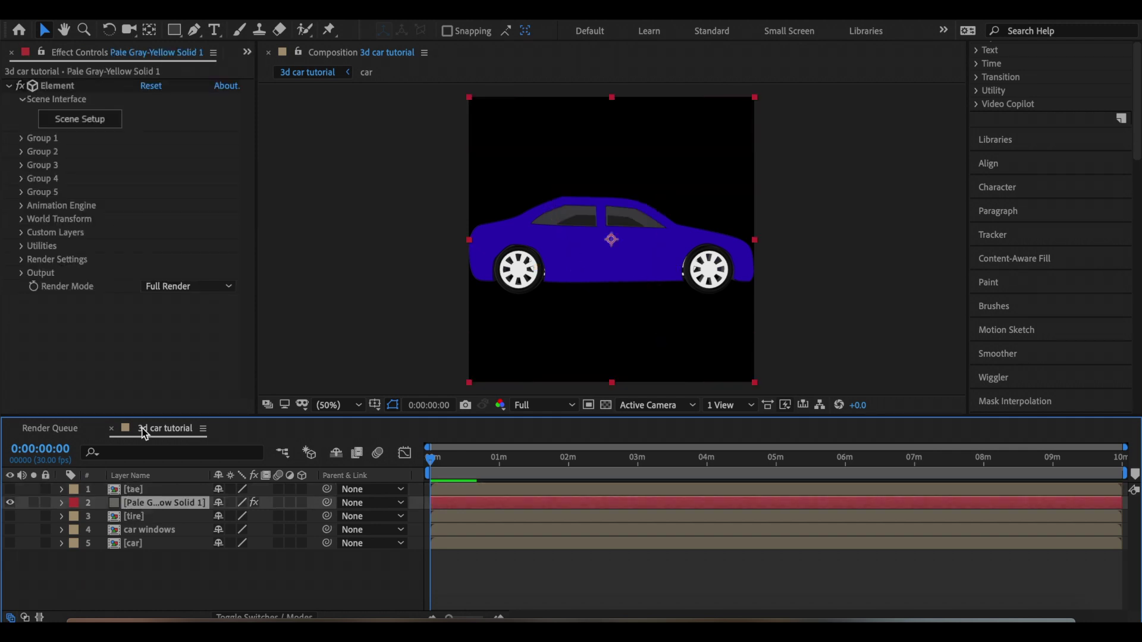
pyautogui.click(21, 232)
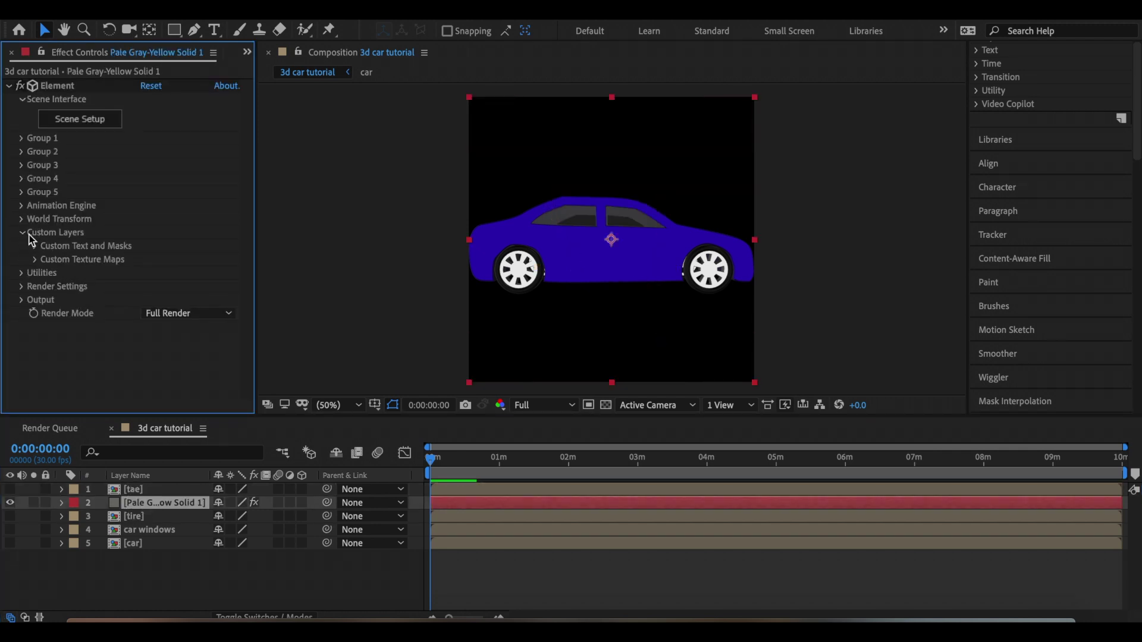
pyautogui.click(36, 246)
pyautogui.click(157, 258)
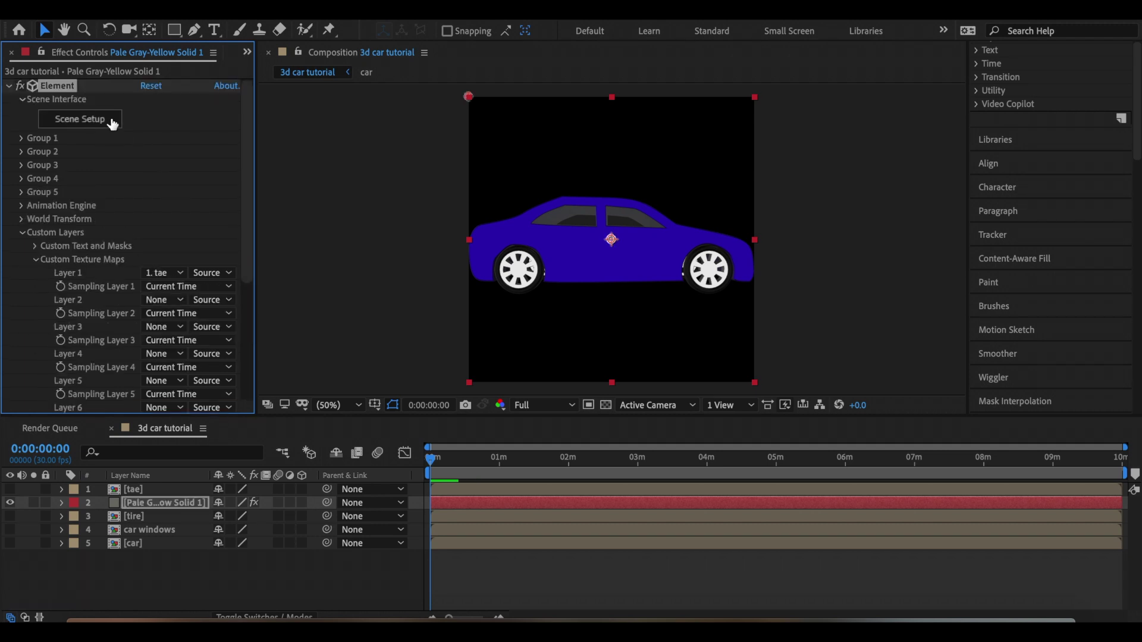
# - Add a new extrusion model to the Element scene and set its Custom Path to Custom Path 4
pyautogui.click(113, 119)
pyautogui.click(430, 66)
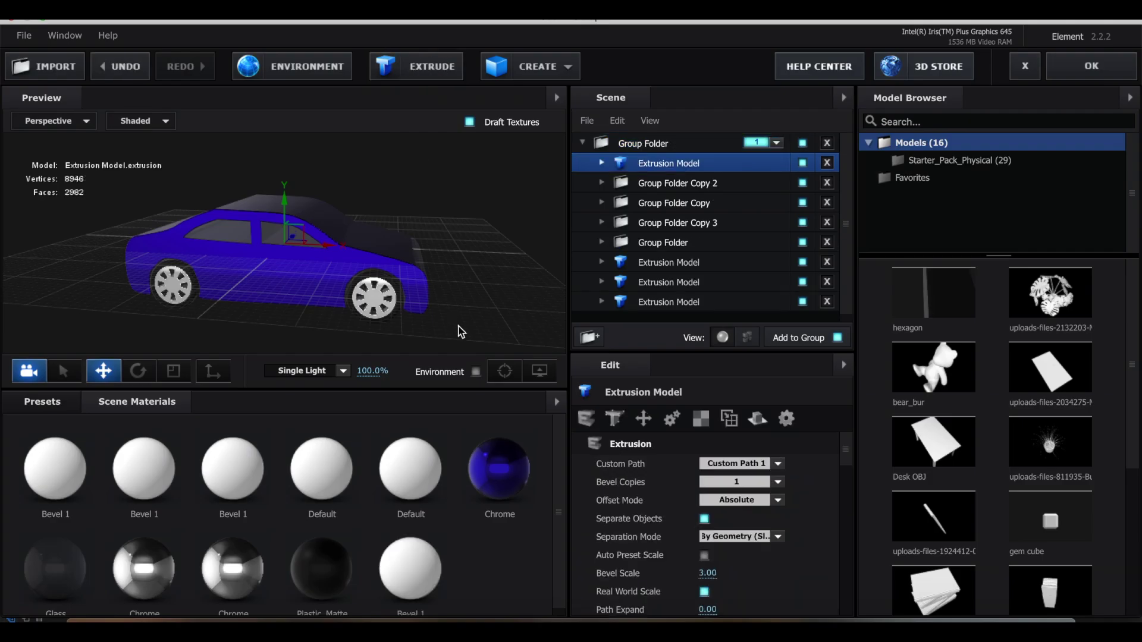
pyautogui.click(725, 466)
pyautogui.click(746, 507)
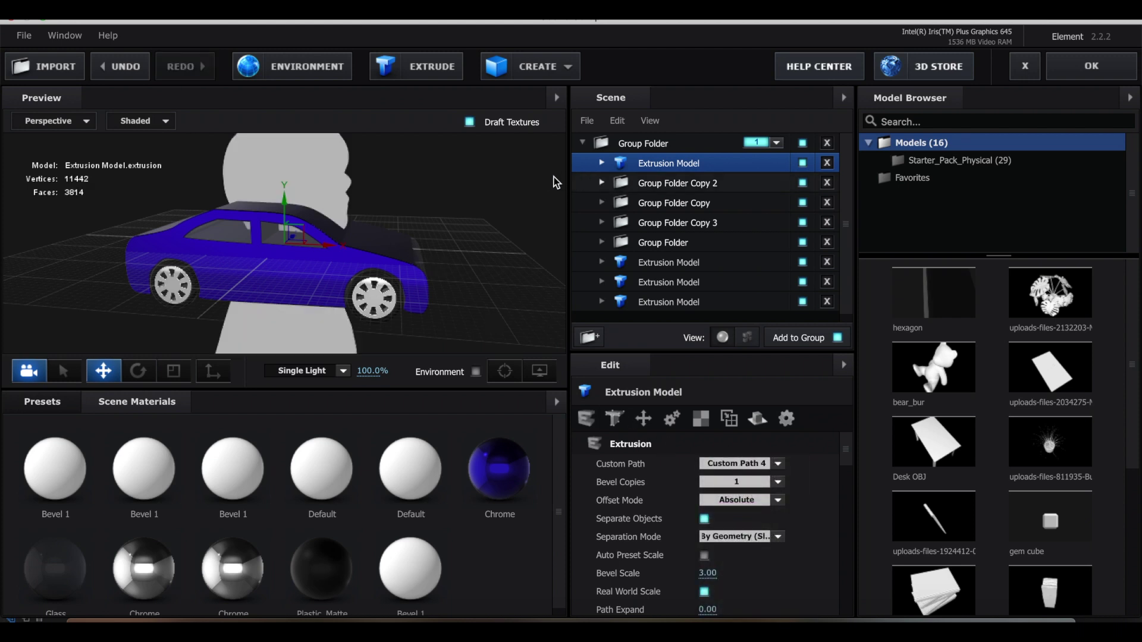
# - Set the Diffuse texture of the portrait extrusion's Bevel 1 material to Custom Layer 1 [tae]
pyautogui.click(600, 161)
pyautogui.click(615, 182)
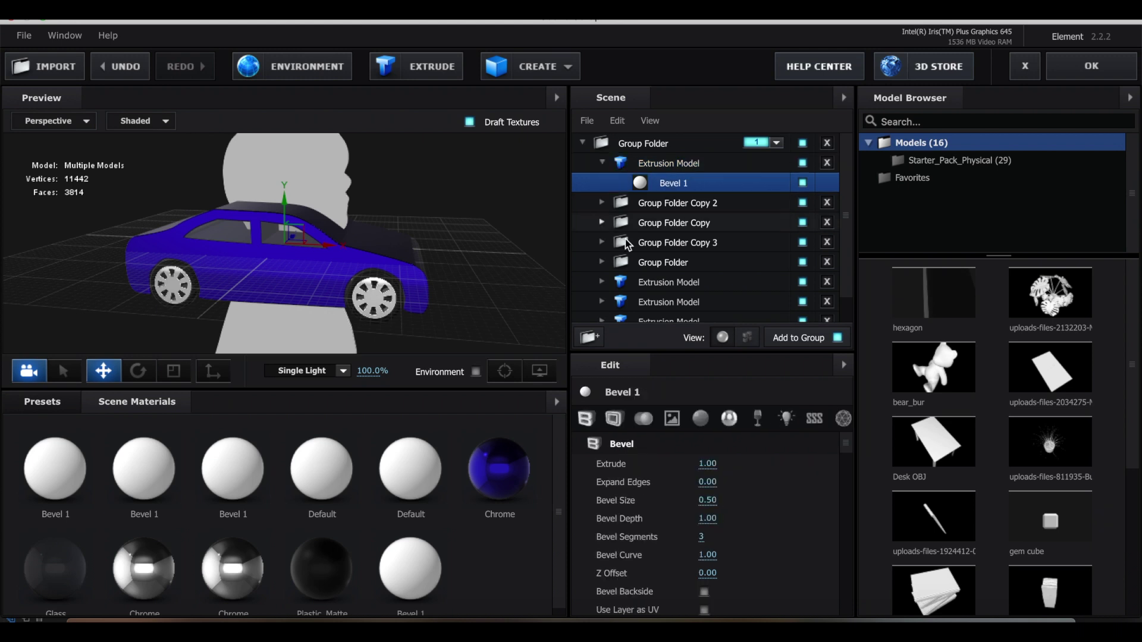
pyautogui.click(673, 420)
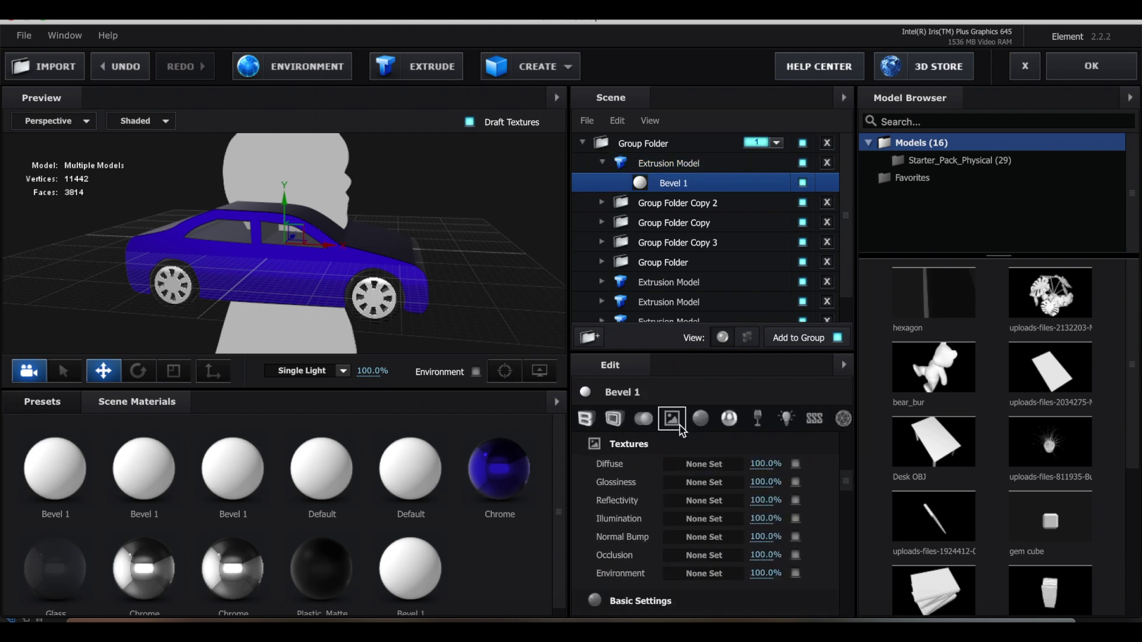
pyautogui.click(680, 467)
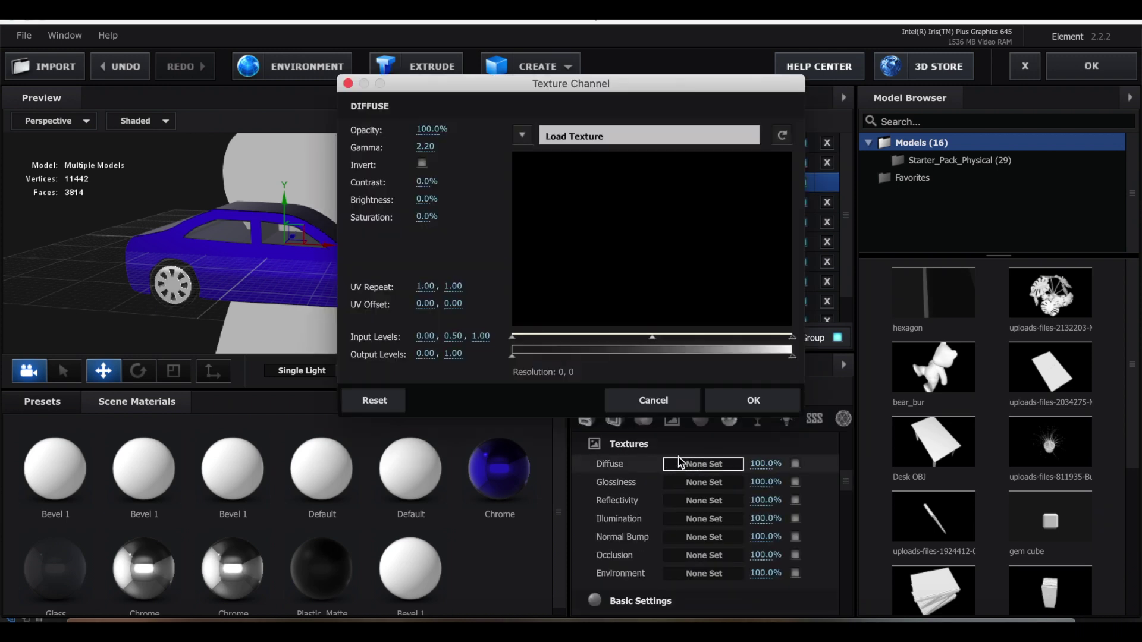
pyautogui.click(529, 141)
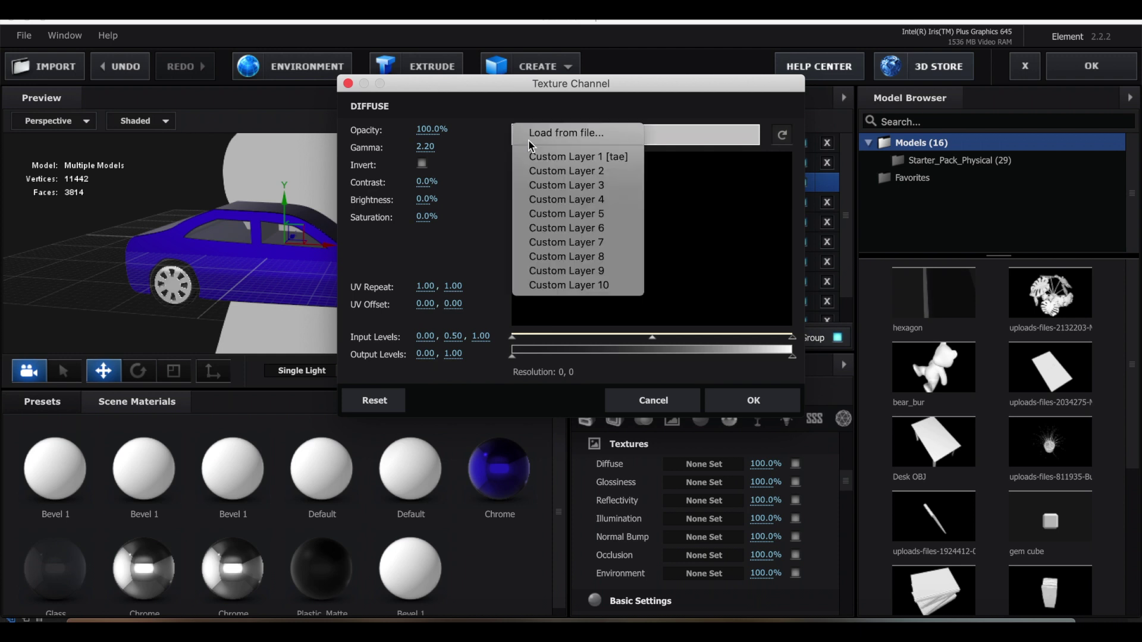
pyautogui.click(533, 156)
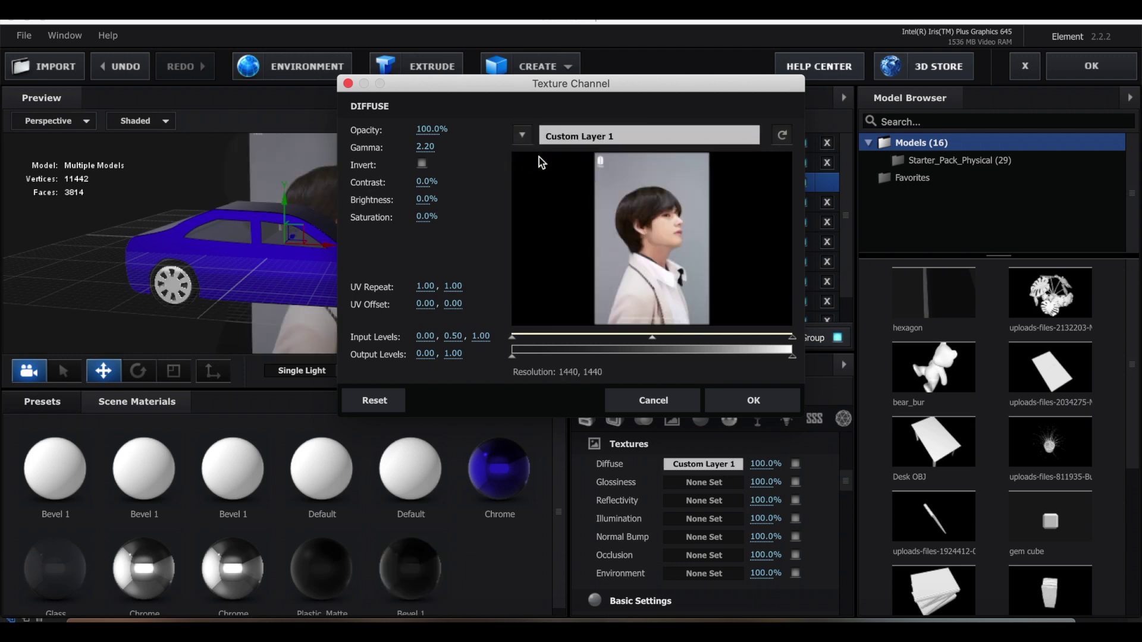
pyautogui.click(733, 395)
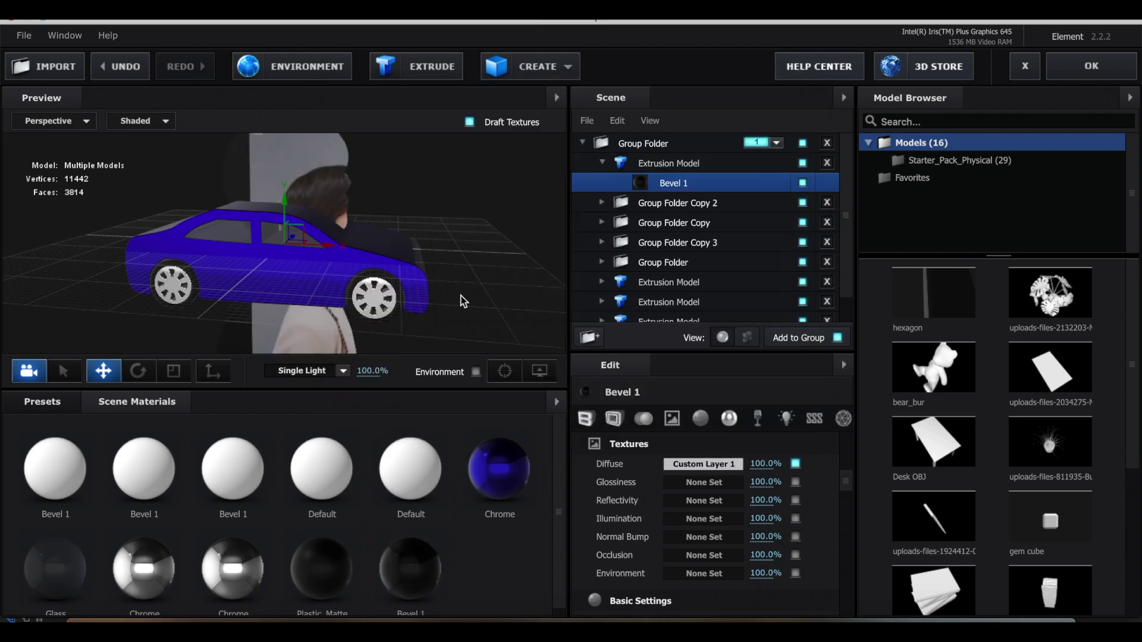
# - Set the portrait extrusion's Texture Mapping to UV
pyautogui.click(643, 165)
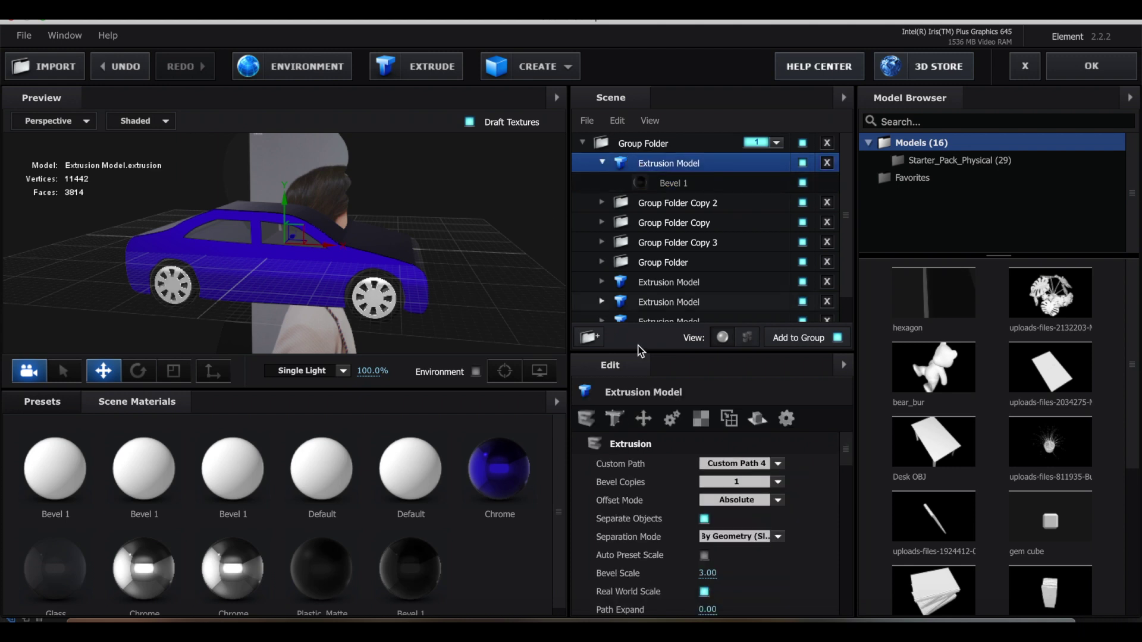
pyautogui.click(700, 418)
pyautogui.click(723, 463)
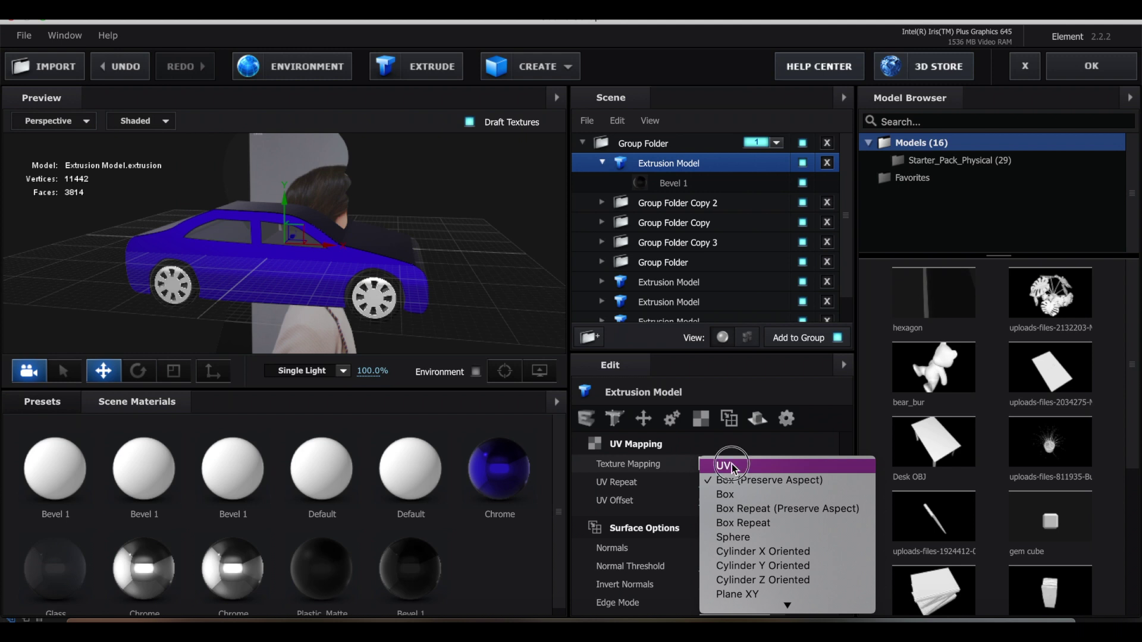
pyautogui.click(727, 466)
# - Scale the portrait extrusion to 19% and move it up behind the car's front window
pyautogui.click(643, 418)
pyautogui.moveTo(711, 481); pyautogui.dragTo(637, 480)
pyautogui.scroll(5, 504, 334)
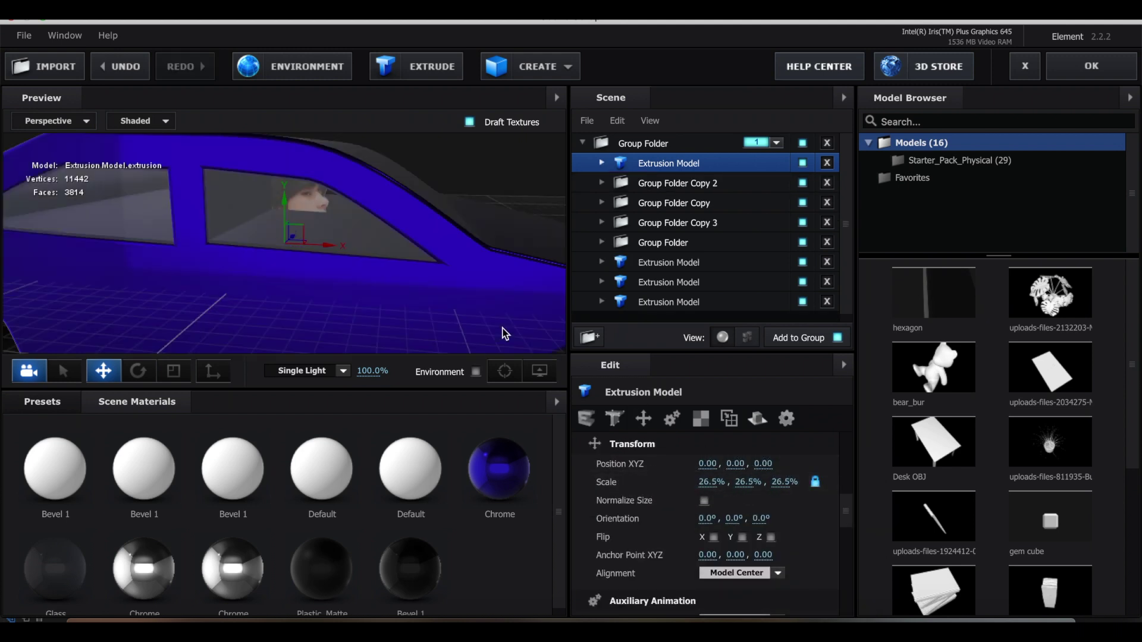
pyautogui.scroll(-5, 464, 260)
pyautogui.moveTo(287, 209); pyautogui.dragTo(287, 201)
pyautogui.moveTo(748, 483); pyautogui.dragTo(736, 484)
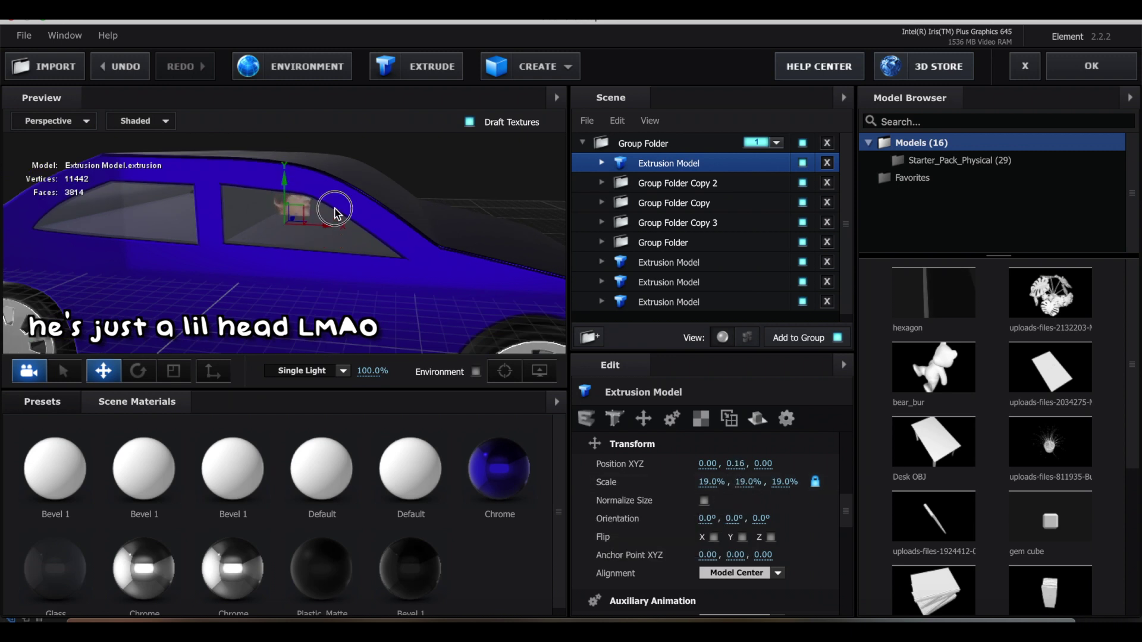
pyautogui.moveTo(334, 213); pyautogui.dragTo(315, 222)
pyautogui.moveTo(307, 226); pyautogui.dragTo(265, 260)
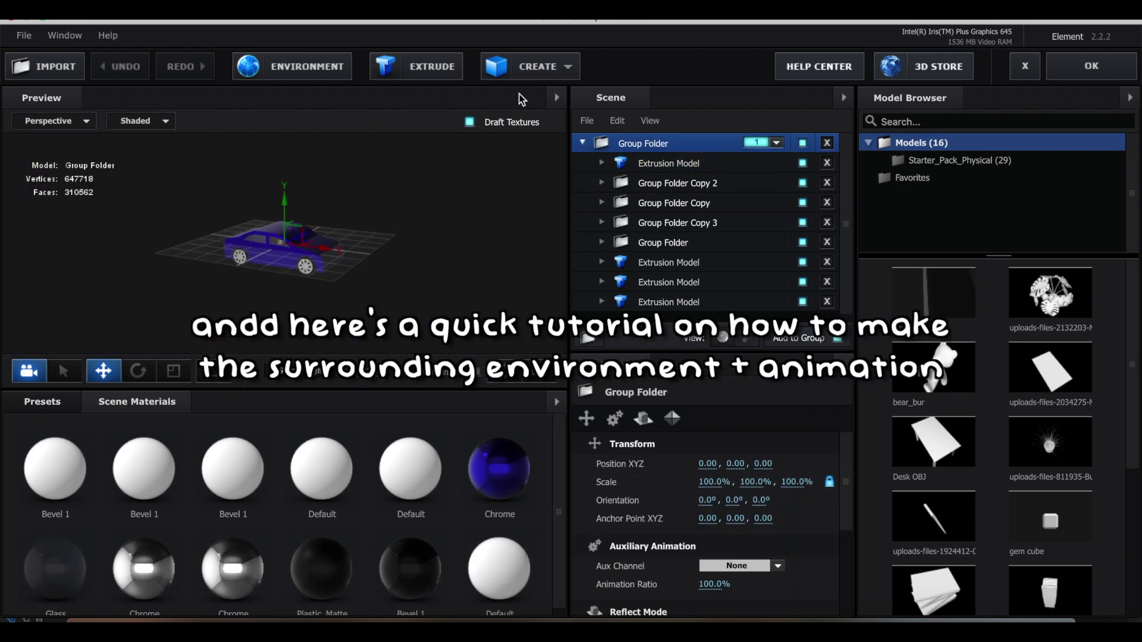
# - Create a box model in the scene and scale it to 1000%
pyautogui.click(529, 66)
pyautogui.click(507, 98)
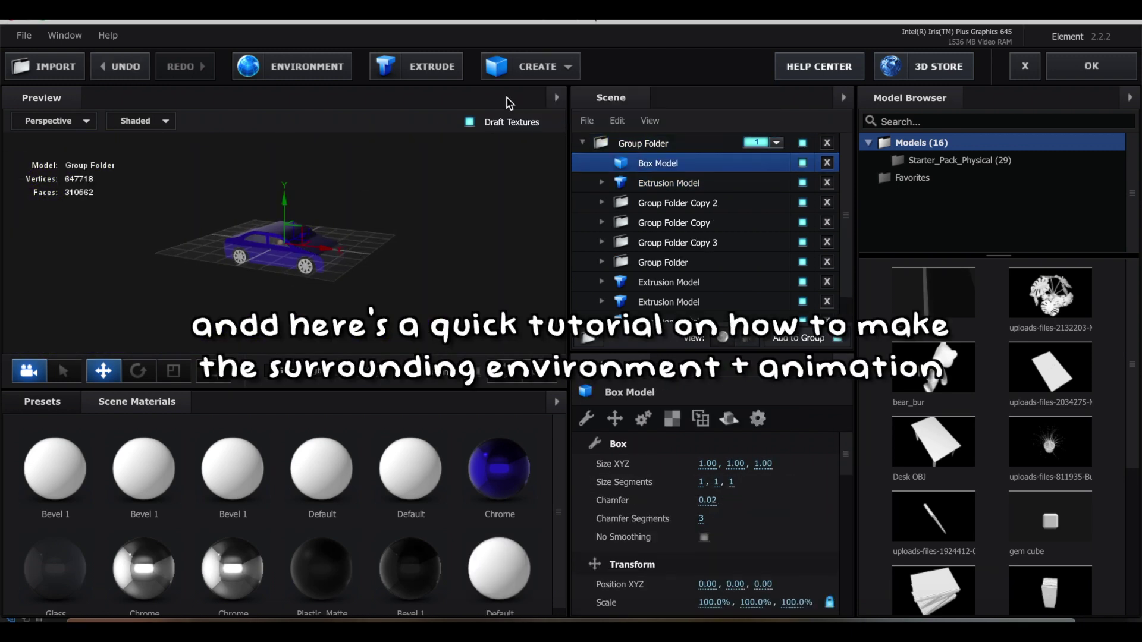
pyautogui.scroll(-5, 735, 492)
pyautogui.click(716, 482)
pyautogui.write('1000')
pyautogui.press('Return')
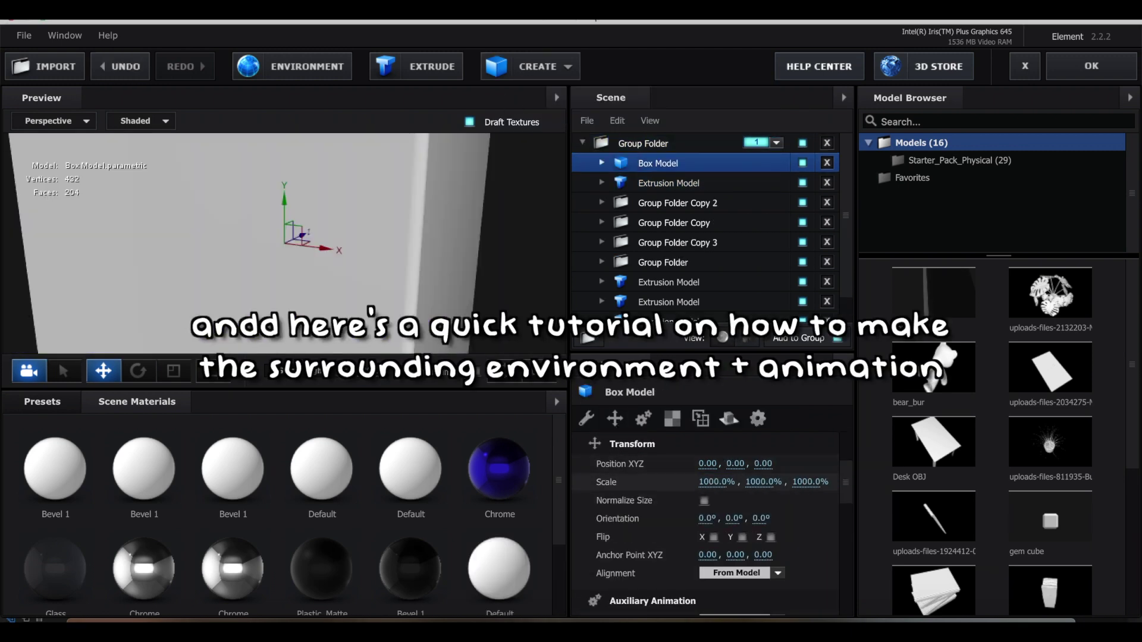
# - Flatten the box to a Y size of 0.01 and lower it beneath the wheels as the ground
pyautogui.scroll(5, 737, 465)
pyautogui.moveTo(737, 464); pyautogui.dragTo(530, 476)
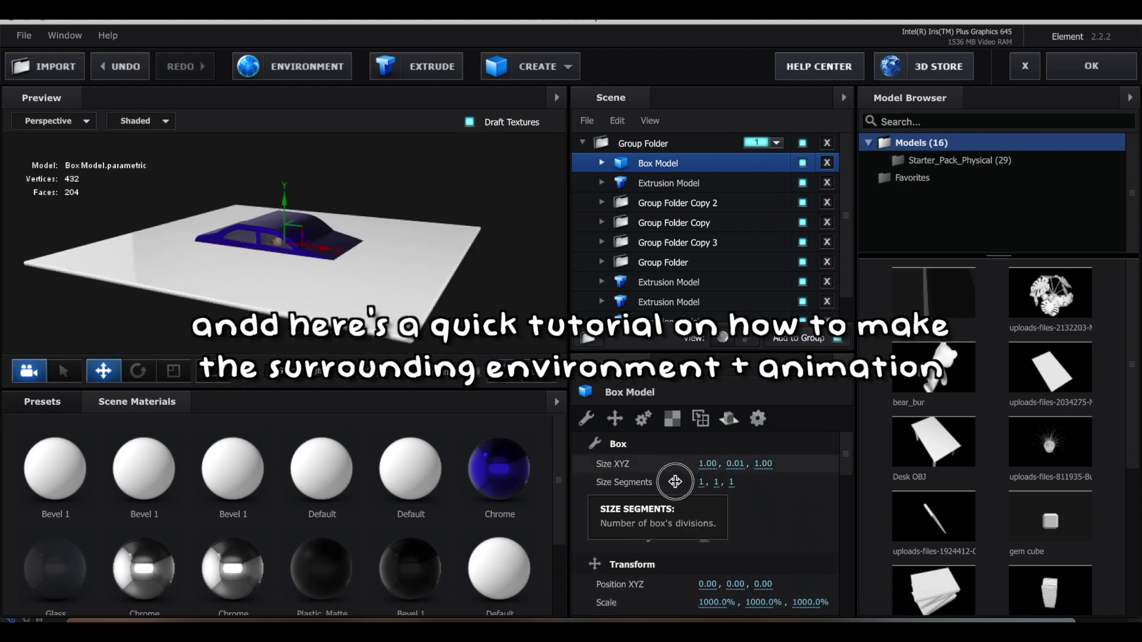
pyautogui.moveTo(285, 217); pyautogui.dragTo(397, 267)
# - Apply the Grey physical material preset to the ground box
pyautogui.click(602, 162)
pyautogui.click(630, 181)
pyautogui.click(643, 418)
pyautogui.moveTo(709, 519); pyautogui.dragTo(430, 524)
pyautogui.click(41, 401)
pyautogui.scroll(-5, 361, 516)
pyautogui.moveTo(497, 513); pyautogui.dragTo(660, 181)
pyautogui.moveTo(448, 294)
pyautogui.mouseDown()
pyautogui.moveTo(465, 274)
pyautogui.moveTo(457, 287)
pyautogui.mouseUp()
# - Create a second box scaled to 1000%, thin it along Z and place it upright behind the car as a backdrop
pyautogui.click(530, 66)
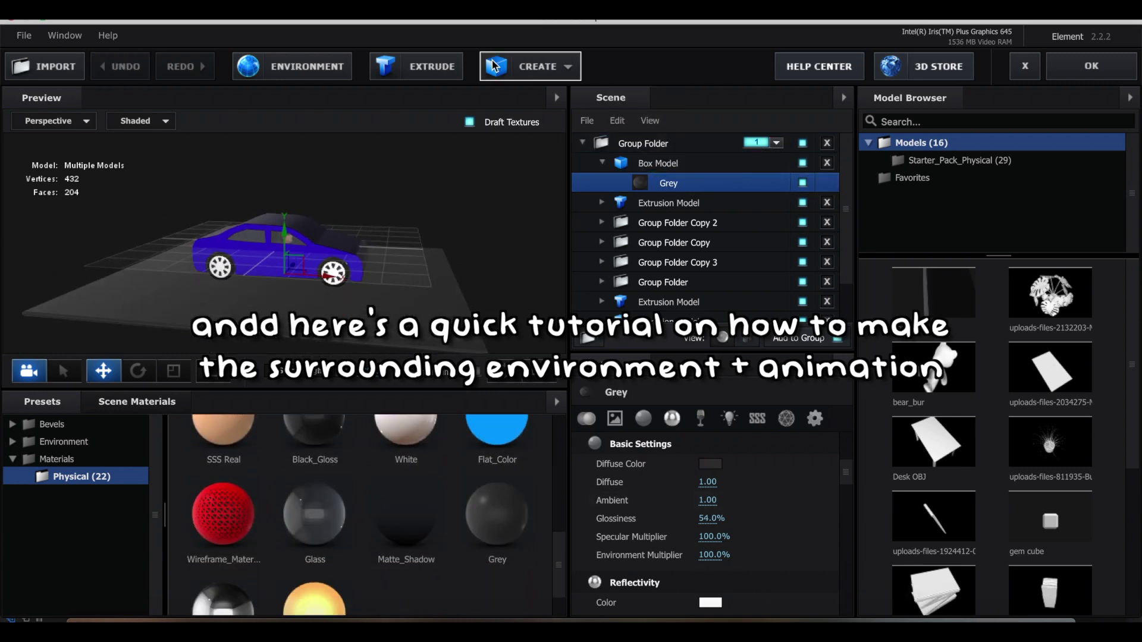
pyautogui.scroll(-5, 740, 498)
pyautogui.click(713, 482)
pyautogui.write('1000')
pyautogui.press('Return')
pyautogui.scroll(5, 741, 449)
pyautogui.moveTo(763, 464); pyautogui.dragTo(706, 464)
pyautogui.moveTo(422, 288); pyautogui.dragTo(364, 293)
pyautogui.moveTo(311, 242); pyautogui.dragTo(398, 189)
# - Load the night city skyline image as the Diffuse texture of the backdrop box's Default material
pyautogui.click(602, 162)
pyautogui.click(672, 182)
pyautogui.click(703, 464)
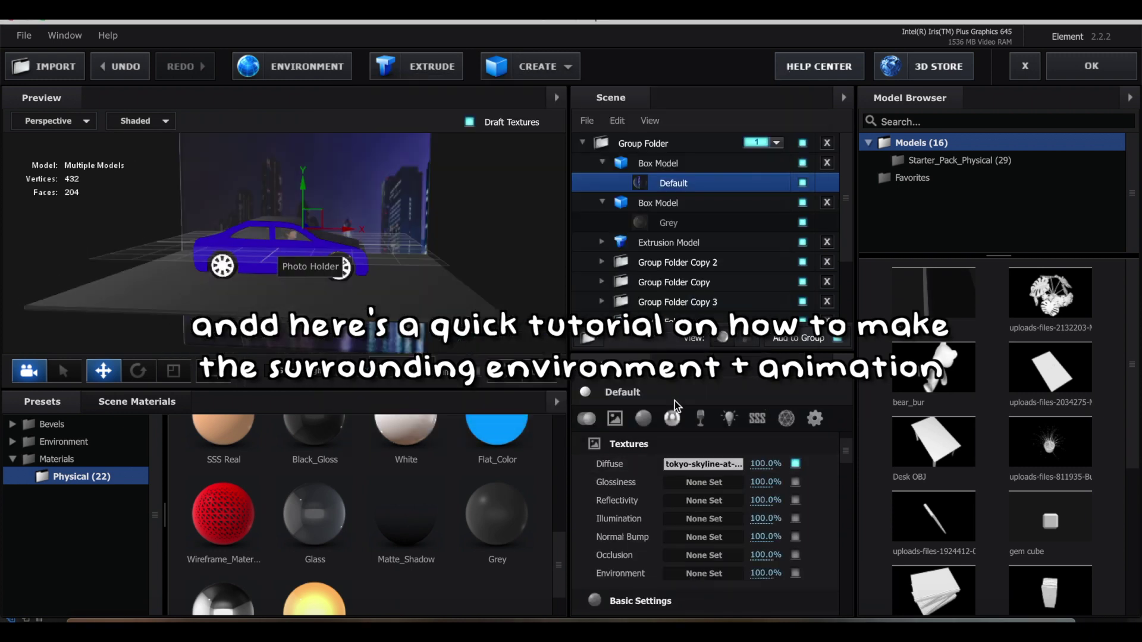
# - Change the backdrop box's Texture Mapping to fit the skyline image, and undo the trial UV Repeat adjustment
pyautogui.click(657, 163)
pyautogui.click(672, 418)
pyautogui.click(727, 463)
pyautogui.click(725, 493)
pyautogui.click(717, 465)
pyautogui.click(727, 521)
pyautogui.moveTo(735, 483)
pyautogui.mouseDown()
pyautogui.moveTo(805, 474)
pyautogui.moveTo(725, 487)
pyautogui.mouseUp()
pyautogui.press('super+z')
pyautogui.moveTo(463, 312); pyautogui.dragTo(518, 239)
# - Set Element's World Position XY to 0.0, 118.0, Y Rotation World to -10° and World Scale to 1.20
pyautogui.click(21, 219)
pyautogui.moveTo(189, 232); pyautogui.dragTo(300, 205)
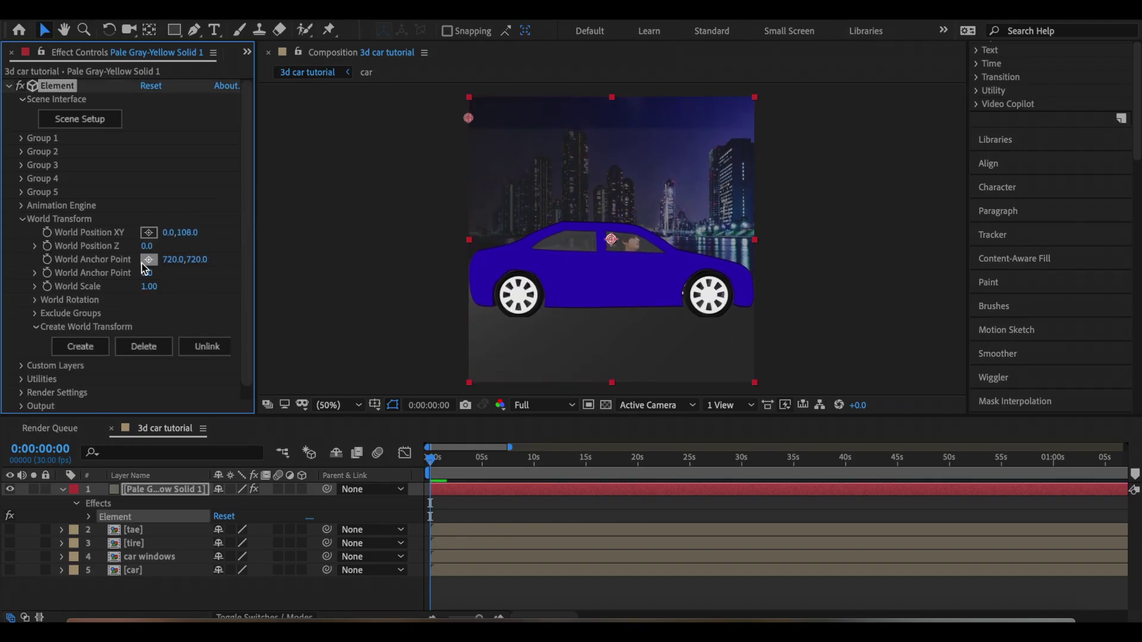
pyautogui.click(34, 300)
pyautogui.moveTo(156, 327); pyautogui.dragTo(161, 336)
pyautogui.moveTo(149, 286); pyautogui.dragTo(164, 284)
pyautogui.moveTo(189, 232); pyautogui.dragTo(198, 231)
# - Set the World Scale to 1.45 and check the portrait extrusion's placement in the Element scene
pyautogui.click(115, 125)
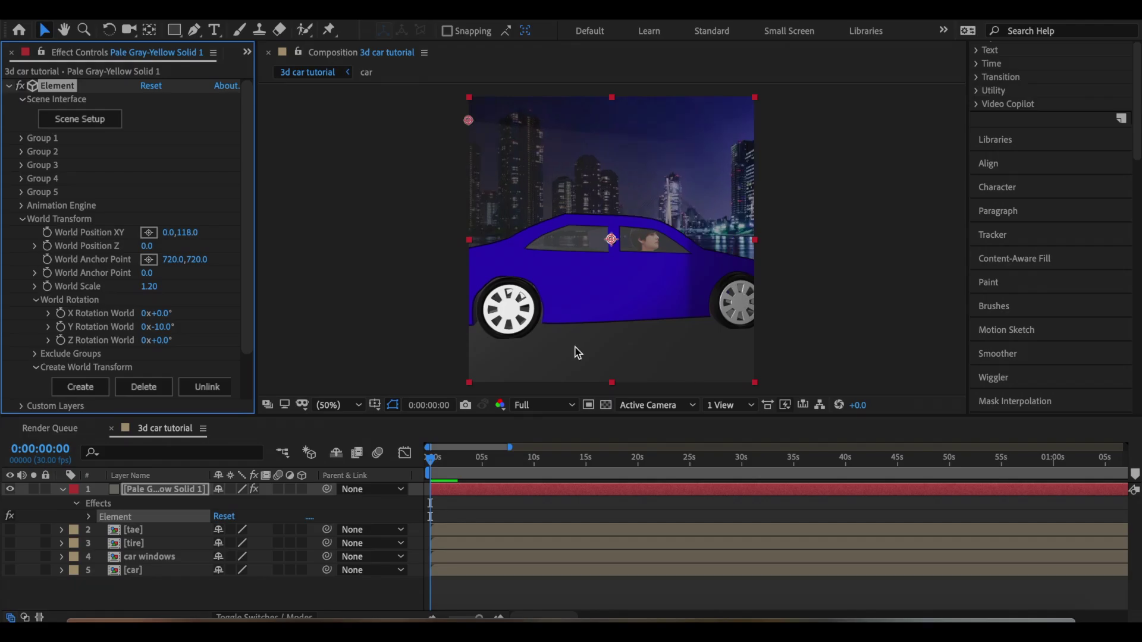
pyautogui.moveTo(159, 326)
pyautogui.mouseDown()
pyautogui.moveTo(175, 327)
pyautogui.moveTo(159, 332)
pyautogui.mouseUp()
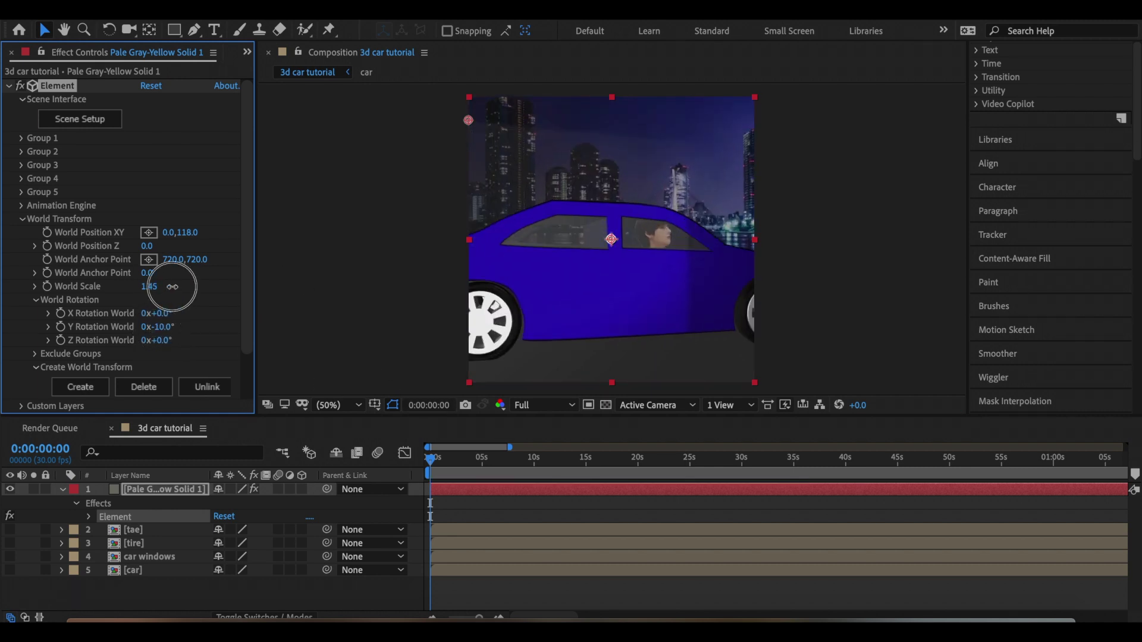
pyautogui.click(116, 120)
pyautogui.click(285, 247)
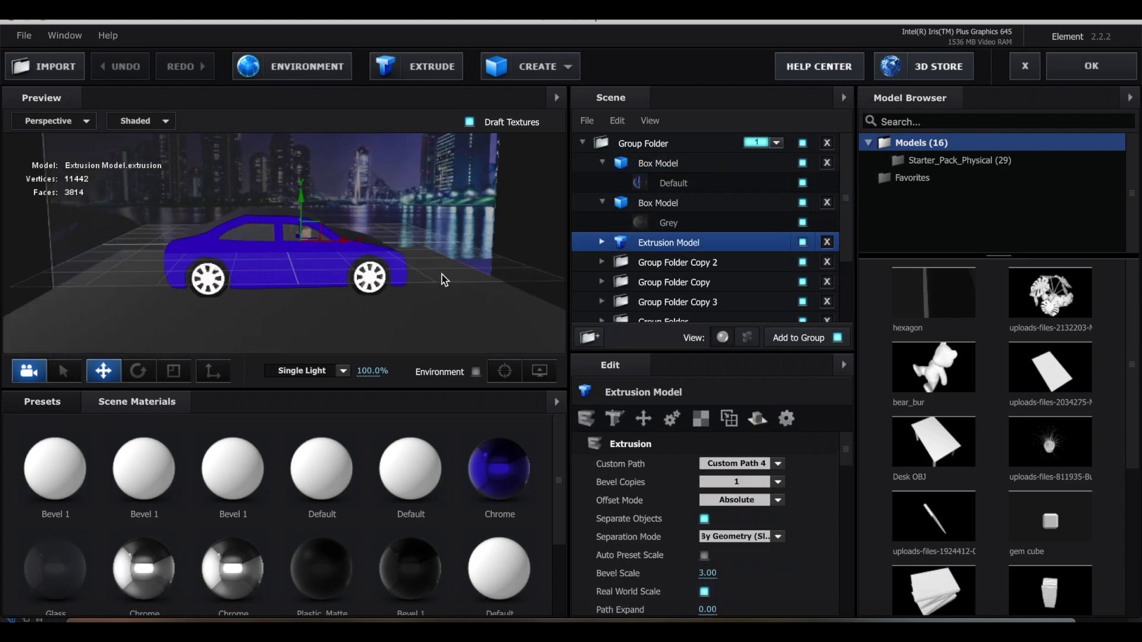
pyautogui.moveTo(286, 247); pyautogui.dragTo(319, 224)
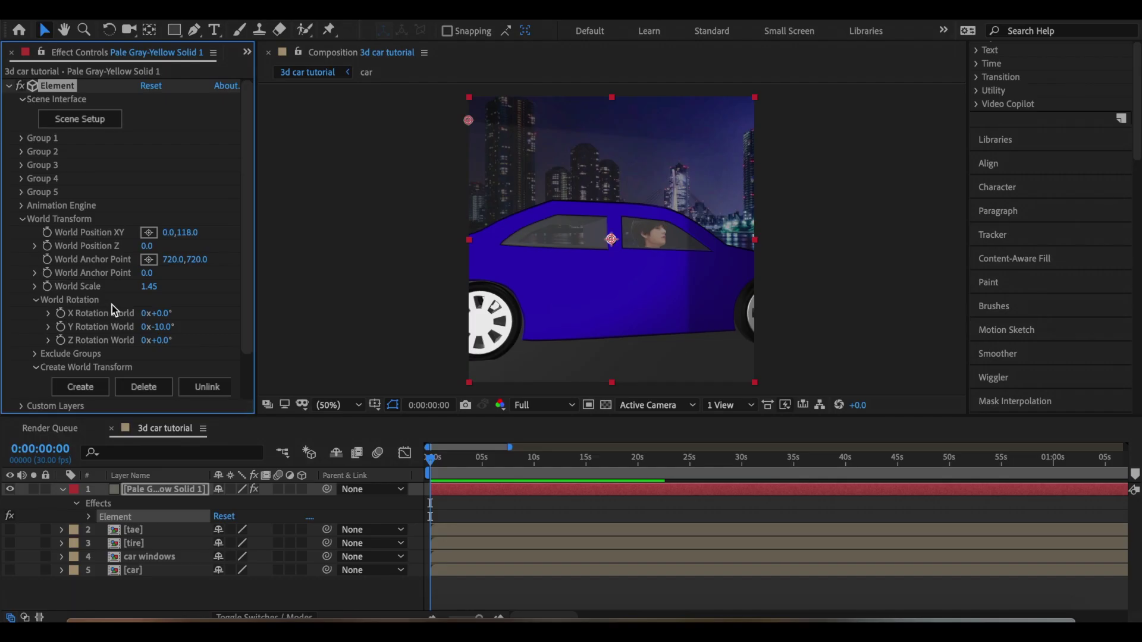
# - Keyframe Y Rotation World from -10° at the start to +12° at 0:00:01:00 and preview the motion
pyautogui.click(61, 326)
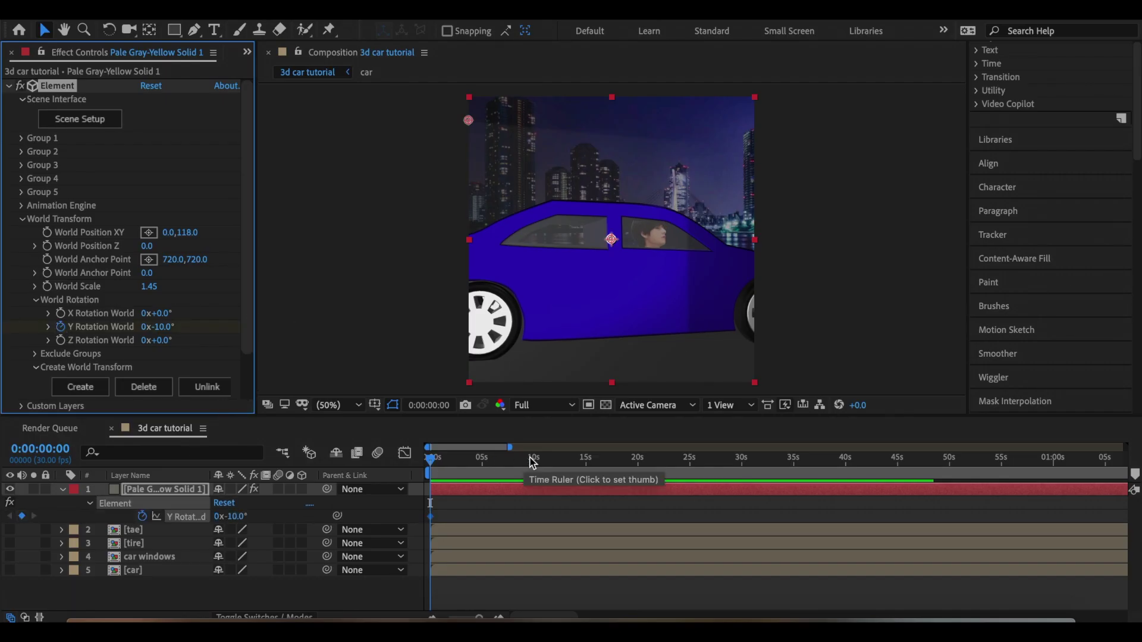
pyautogui.click(587, 458)
pyautogui.press('=')
pyautogui.moveTo(587, 460); pyautogui.dragTo(412, 460)
pyautogui.press('-')
pyautogui.press('-')
pyautogui.press(';')
pyautogui.click(612, 458)
pyautogui.moveTo(238, 516); pyautogui.dragTo(247, 516)
pyautogui.press('space')
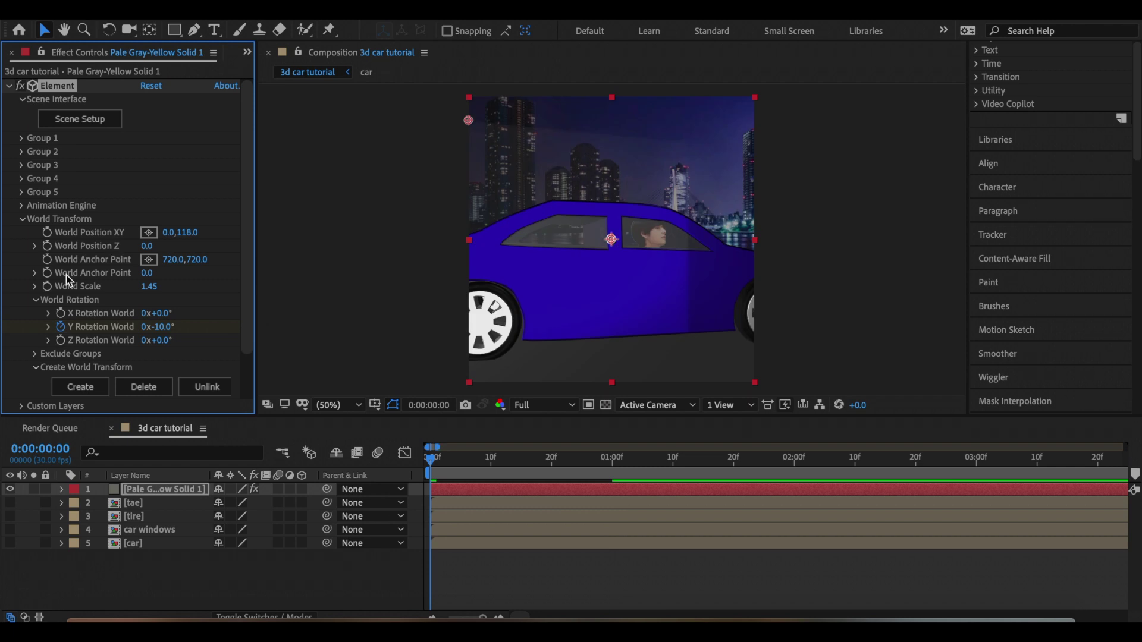
# - Keyframe World Scale from 1.45 at the start to 1.22 at 0:00:01:00
pyautogui.click(47, 286)
pyautogui.press('u')
pyautogui.click(612, 459)
pyautogui.moveTo(153, 287); pyautogui.dragTo(141, 287)
# - Apply Easy Ease to all World Scale and Y Rotation World keyframes and preview the animation
pyautogui.moveTo(626, 527); pyautogui.dragTo(409, 485)
pyautogui.press('F9')
pyautogui.press('space')
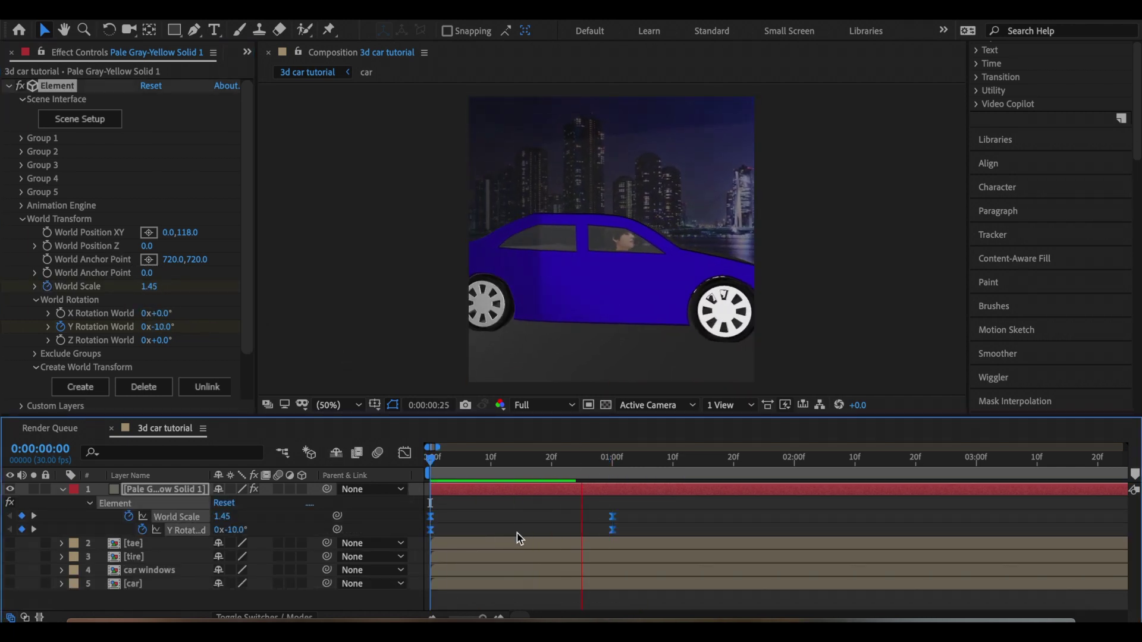
# - End the work area at about one second and preview the shortened range
pyautogui.click(617, 459)
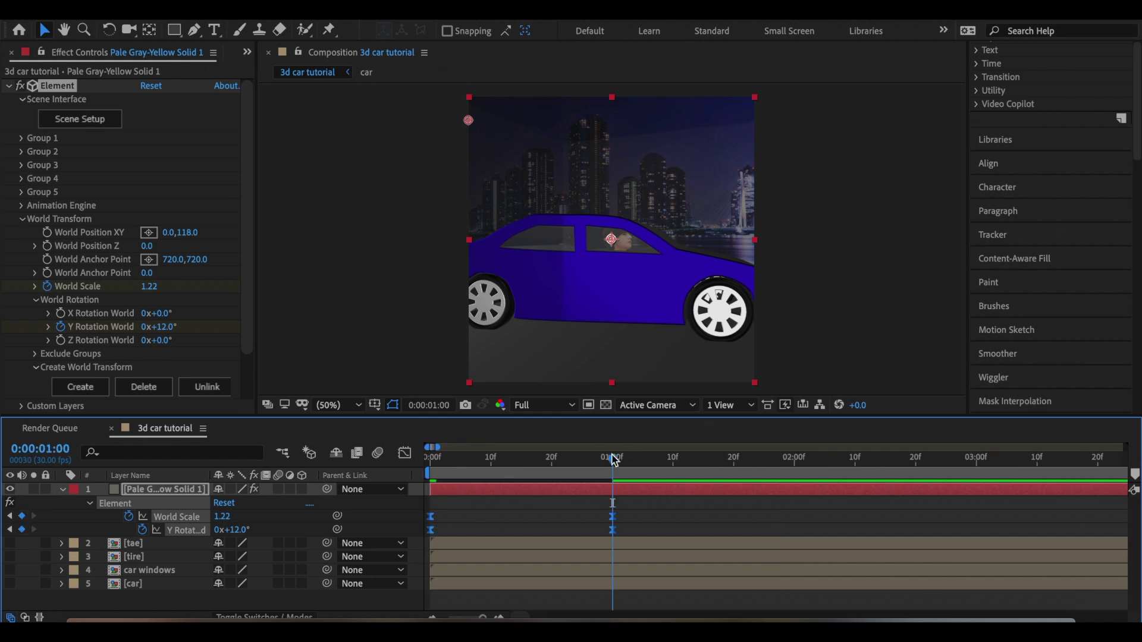
pyautogui.press('n')
pyautogui.press('space')
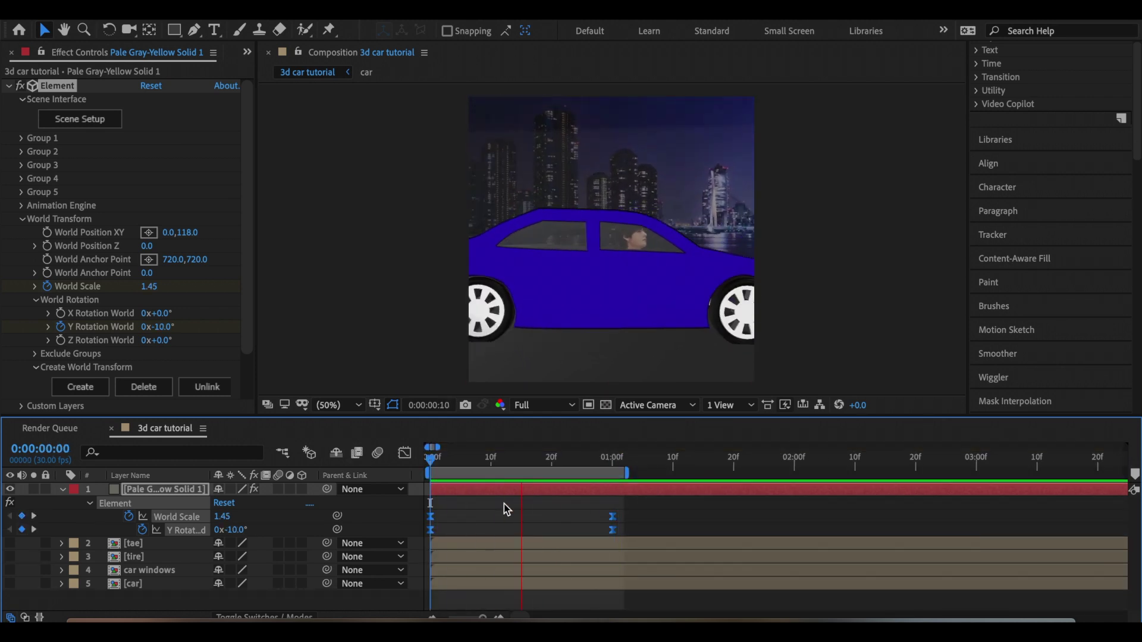